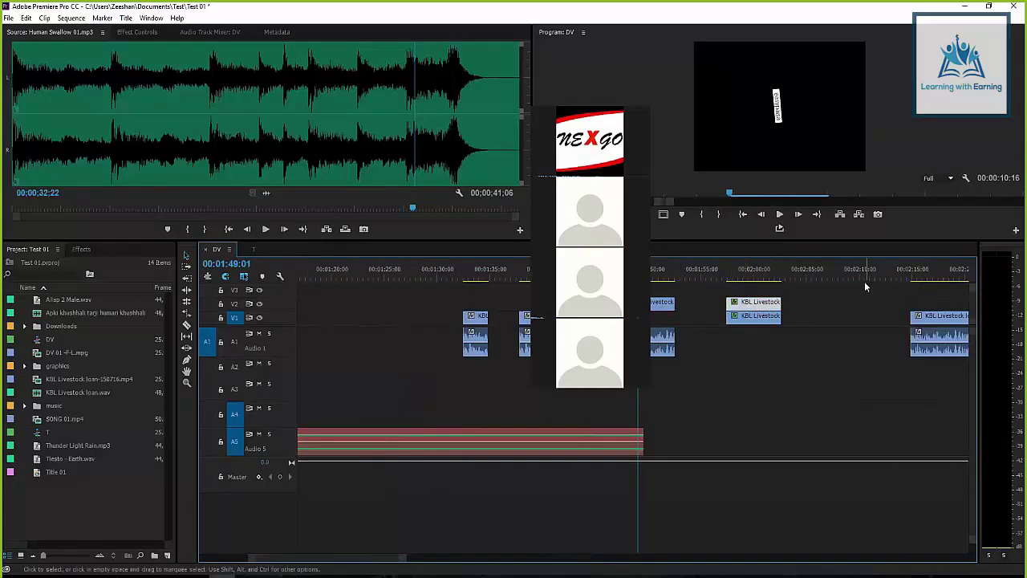
Move the playhead to 00:01:50:12, over the KBL Livestock loan clip on V2
{"action": "key", "text": "minus"}
{"action": "key", "text": "minus"}
{"action": "key", "text": "minus"}
{"action": "key", "text": "minus"}
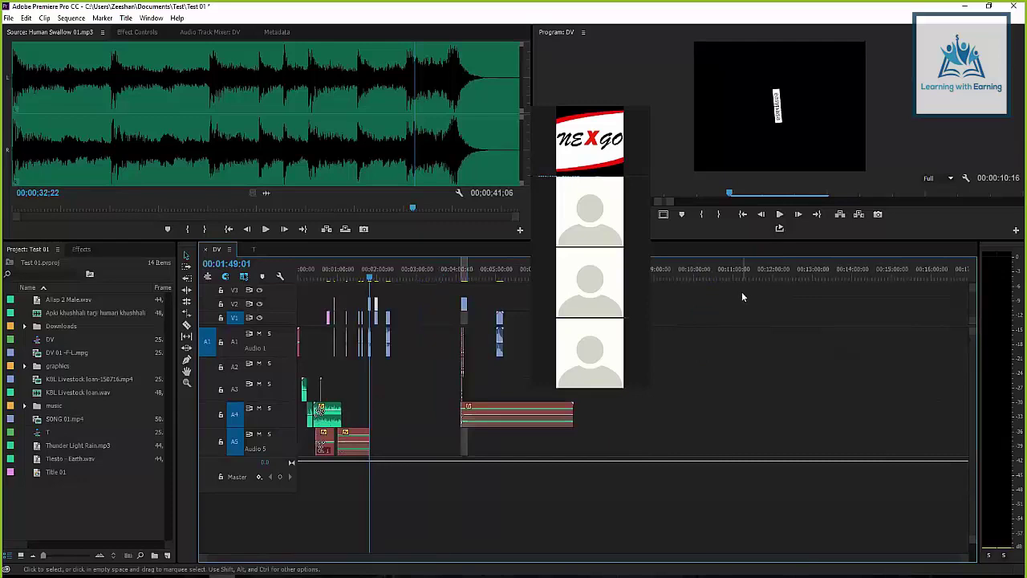
{"action": "key", "text": "equal"}
{"action": "key", "text": "equal"}
{"action": "key", "text": "equal"}
{"action": "key", "text": "equal"}
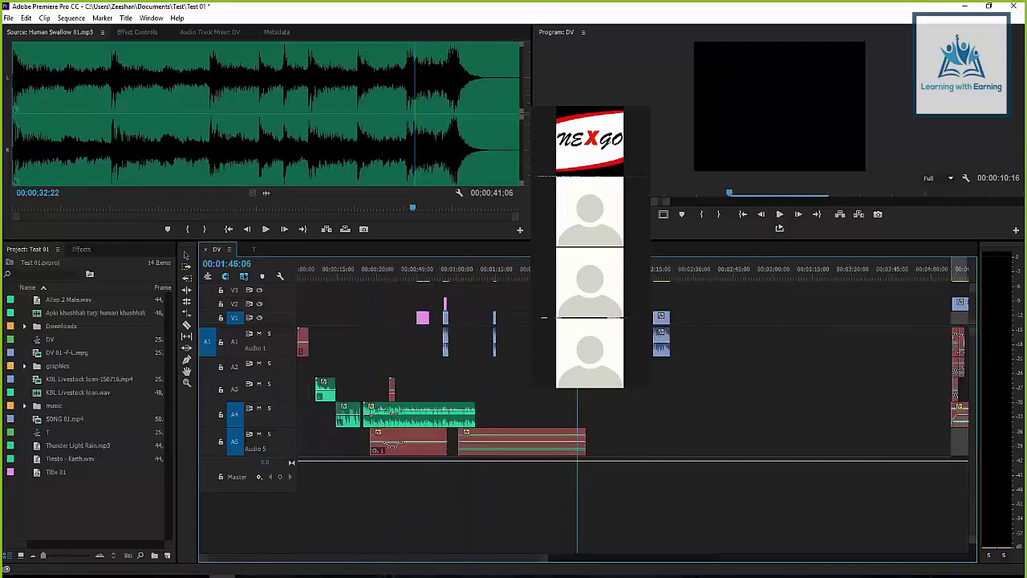
{"action": "key", "text": "equal"}
{"action": "left_click", "coordinate": [724, 272]}
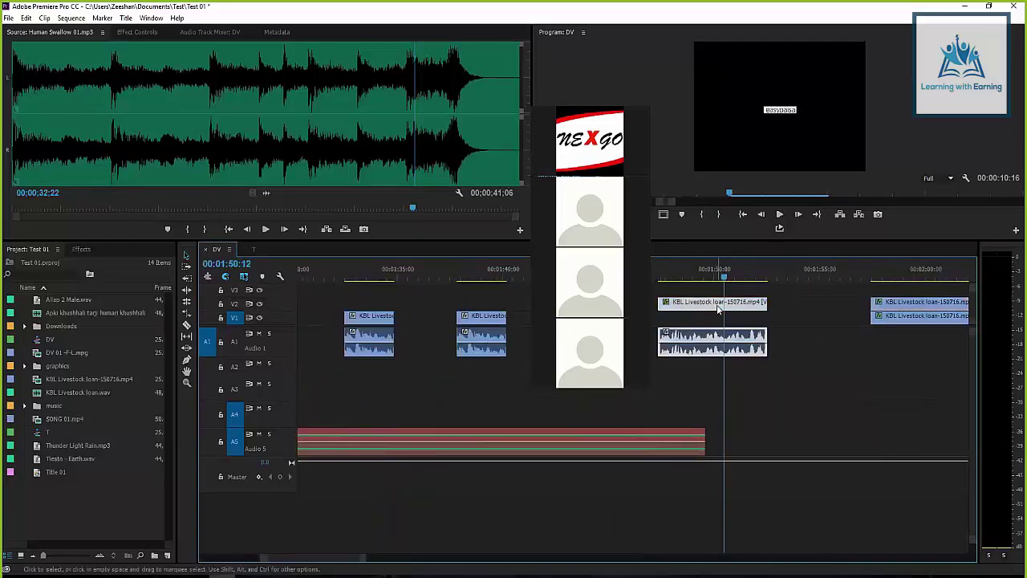
Search the effects for "blur" and apply Fast Blur to the KBL Livestock loan clip on V2 at the playhead
{"action": "left_click", "coordinate": [81, 250]}
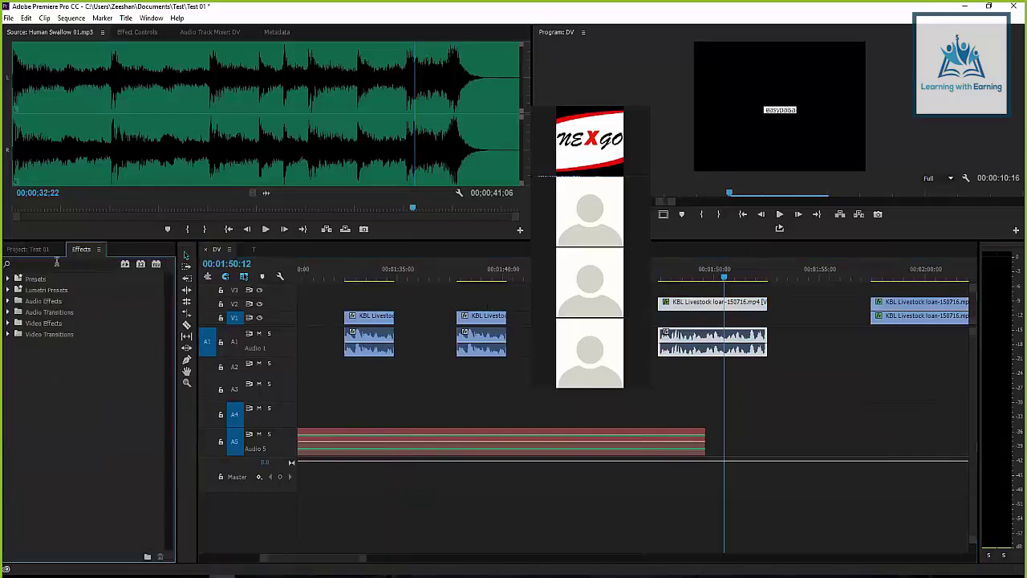
{"action": "left_click", "coordinate": [45, 265]}
{"action": "type", "text": "bl"}
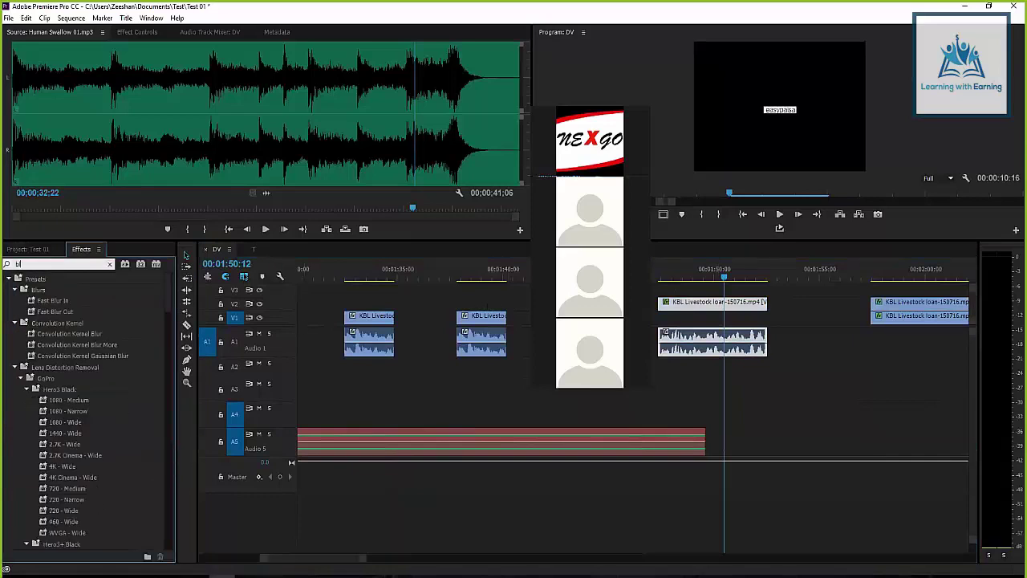
{"action": "type", "text": "ur"}
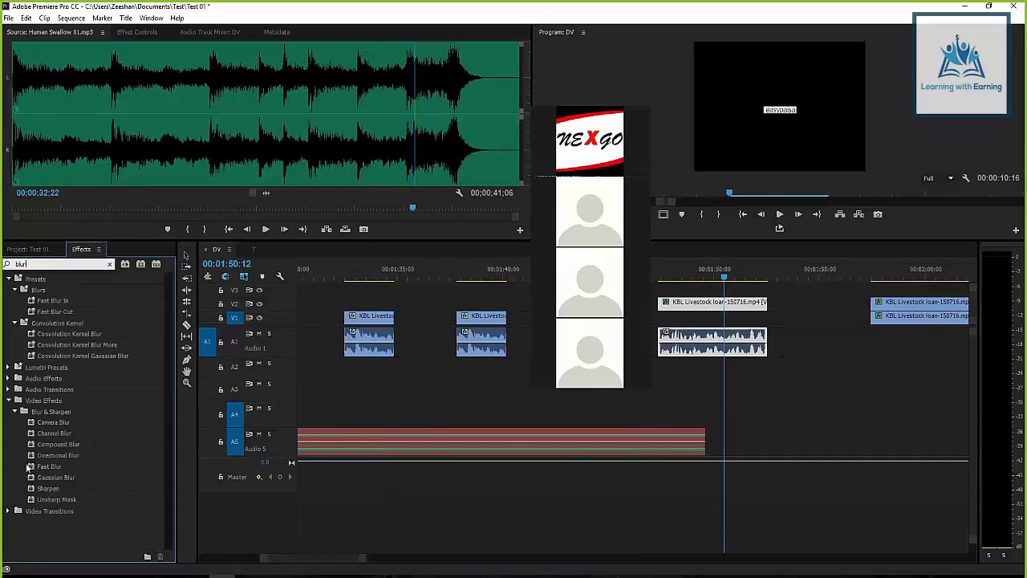
{"action": "left_click", "coordinate": [30, 468]}
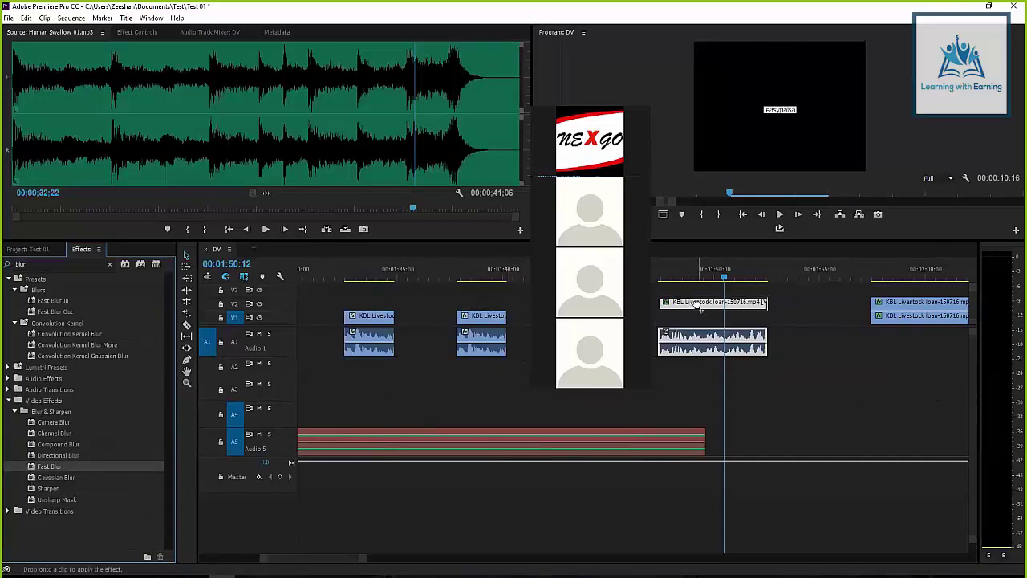
Set the Fast Blur blurriness of the V2 clip to 81
{"action": "left_click", "coordinate": [134, 34]}
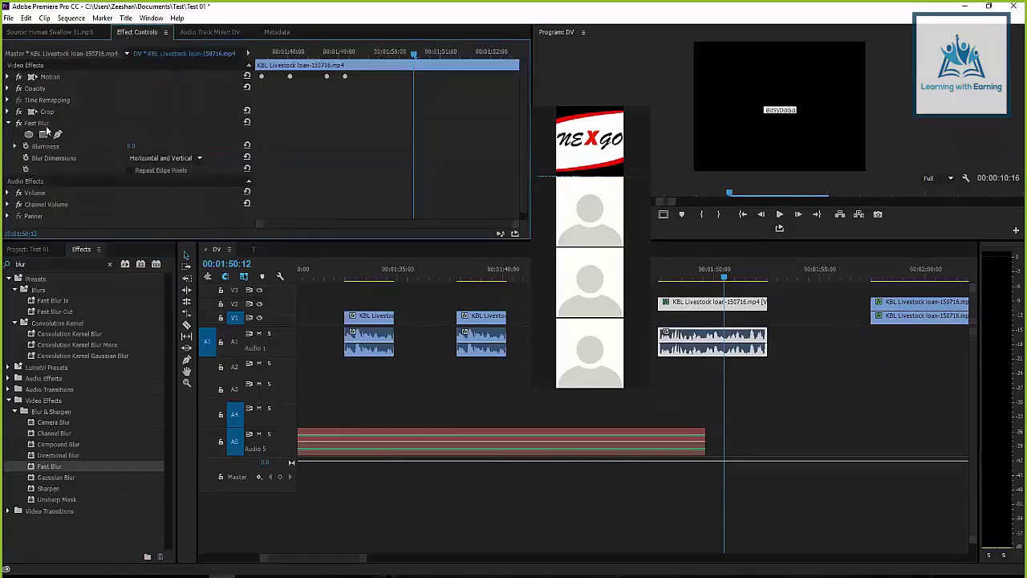
{"action": "left_click", "coordinate": [9, 124]}
{"action": "left_click", "coordinate": [8, 124]}
{"action": "left_click", "coordinate": [132, 146]}
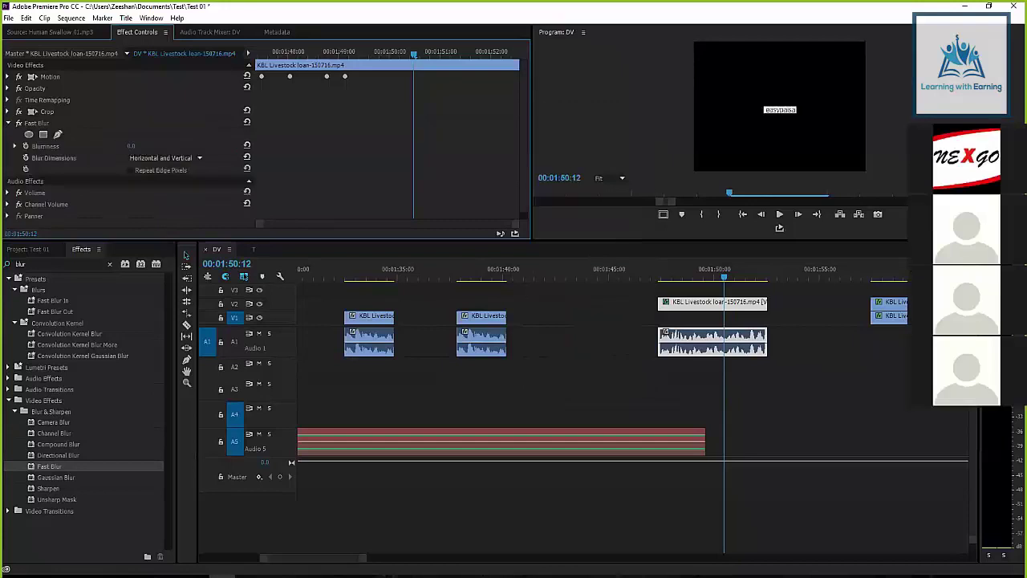
{"action": "type", "text": "65"}
{"action": "key", "text": "Return"}
{"action": "left_click_drag", "start_coordinate": [134, 146], "coordinate": [146, 146]}
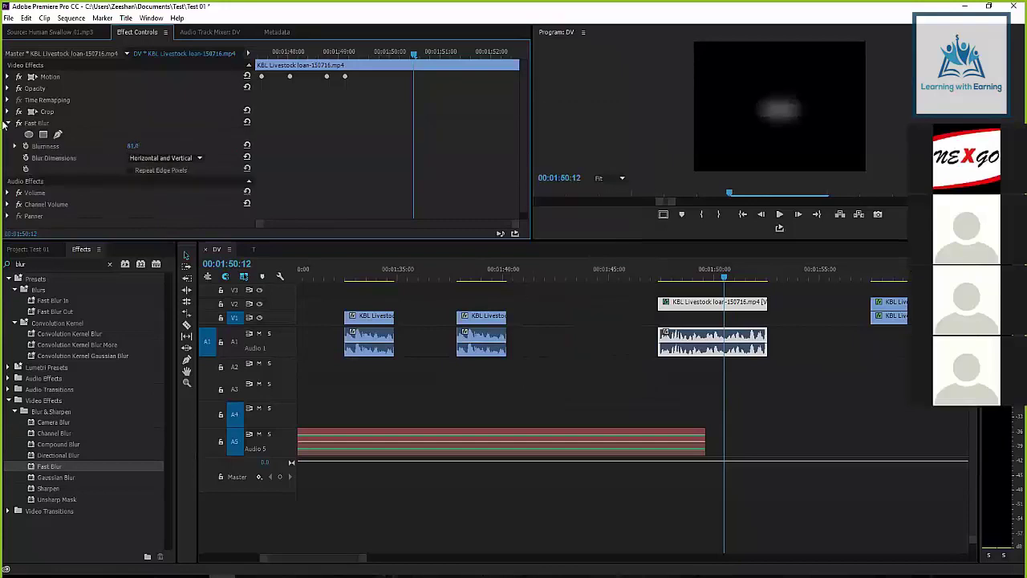
Scrub through the blurred V2 clip around 00:01:48 to 00:01:50 to check the blur over its motion
{"action": "left_click", "coordinate": [559, 318]}
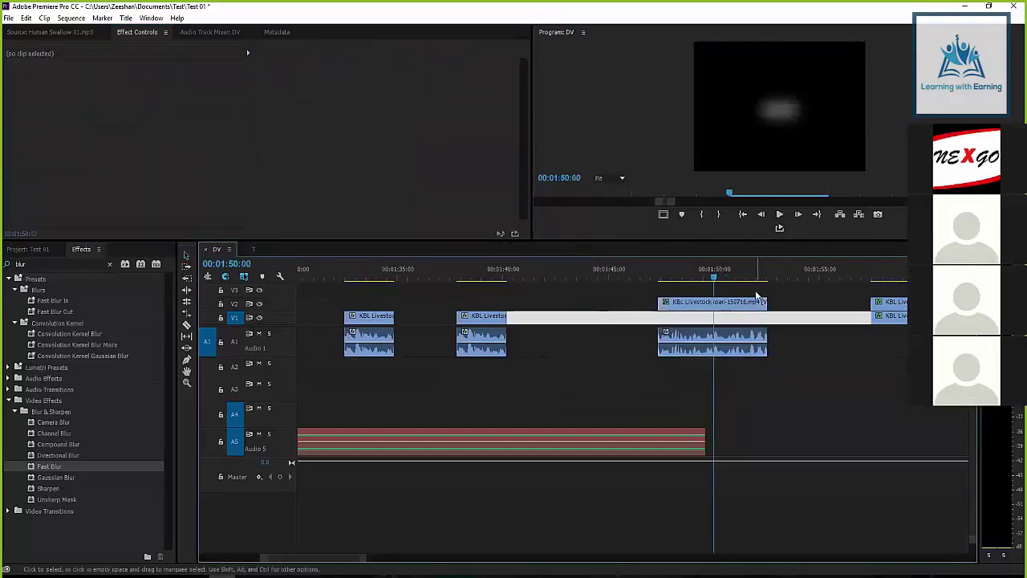
{"action": "left_click", "coordinate": [714, 275]}
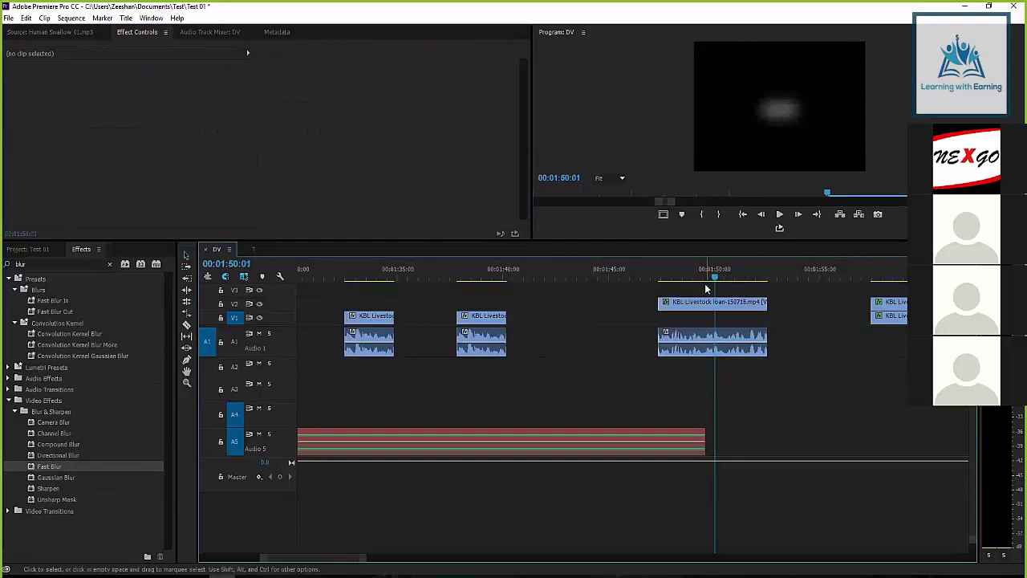
{"action": "left_click", "coordinate": [724, 303]}
{"action": "left_click", "coordinate": [706, 277]}
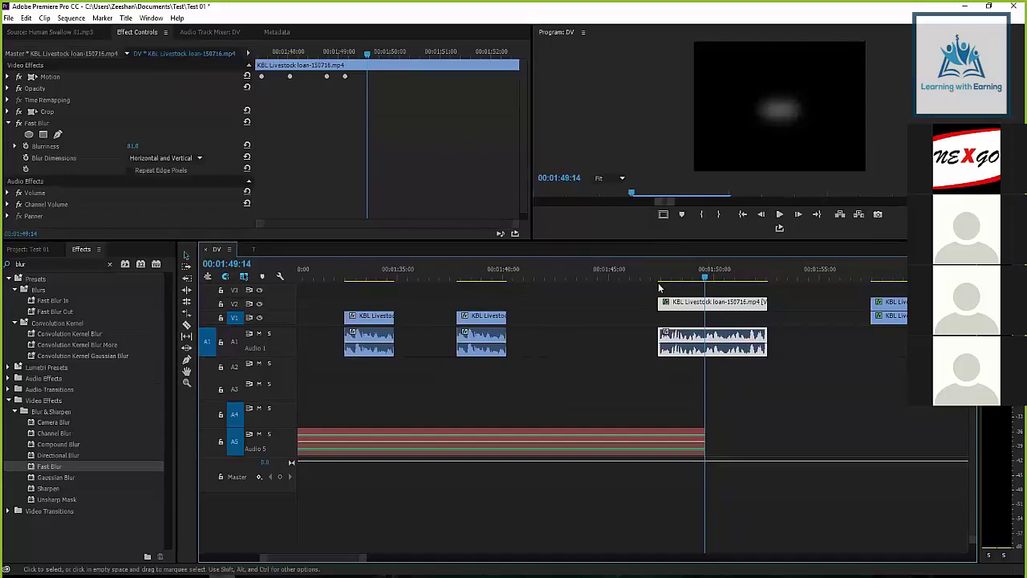
{"action": "left_click", "coordinate": [615, 336]}
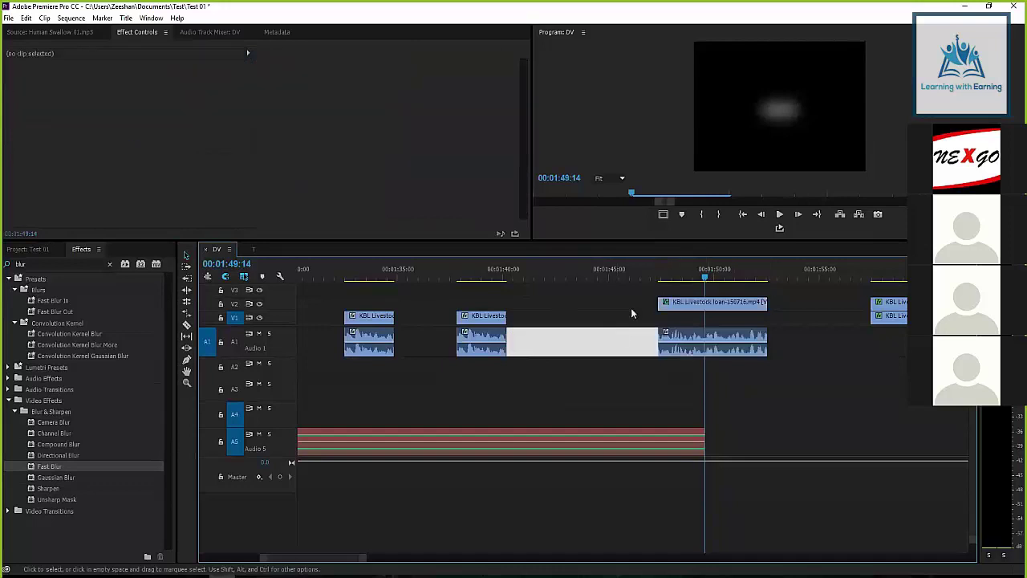
{"action": "left_click", "coordinate": [682, 275]}
{"action": "left_click_drag", "start_coordinate": [680, 275], "coordinate": [718, 277]}
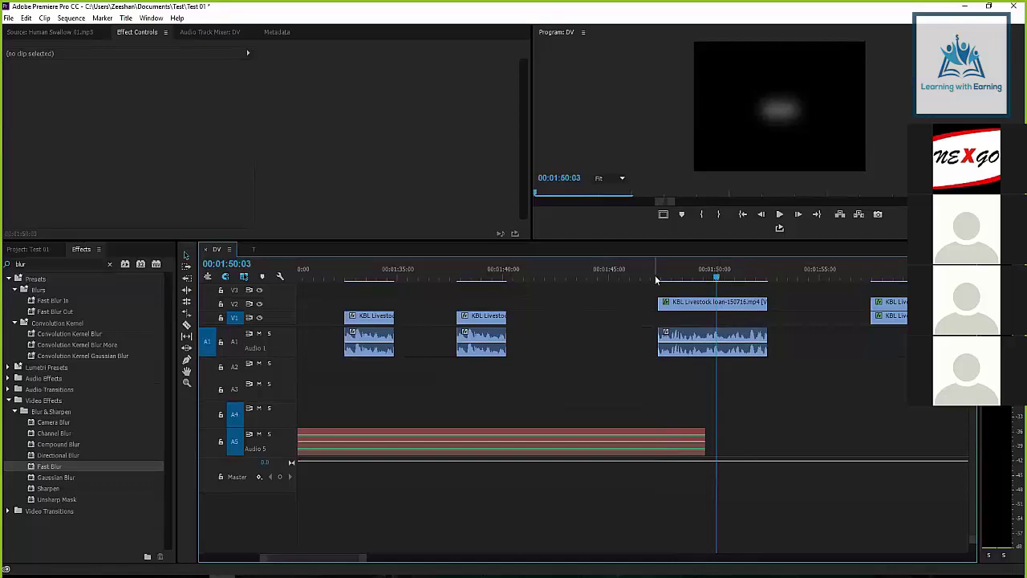
{"action": "mouse_move", "coordinate": [658, 278]}
{"action": "left_mouse_down"}
{"action": "mouse_move", "coordinate": [731, 271]}
{"action": "mouse_move", "coordinate": [663, 273]}
{"action": "mouse_move", "coordinate": [729, 272]}
{"action": "mouse_move", "coordinate": [679, 275]}
{"action": "left_mouse_up"}
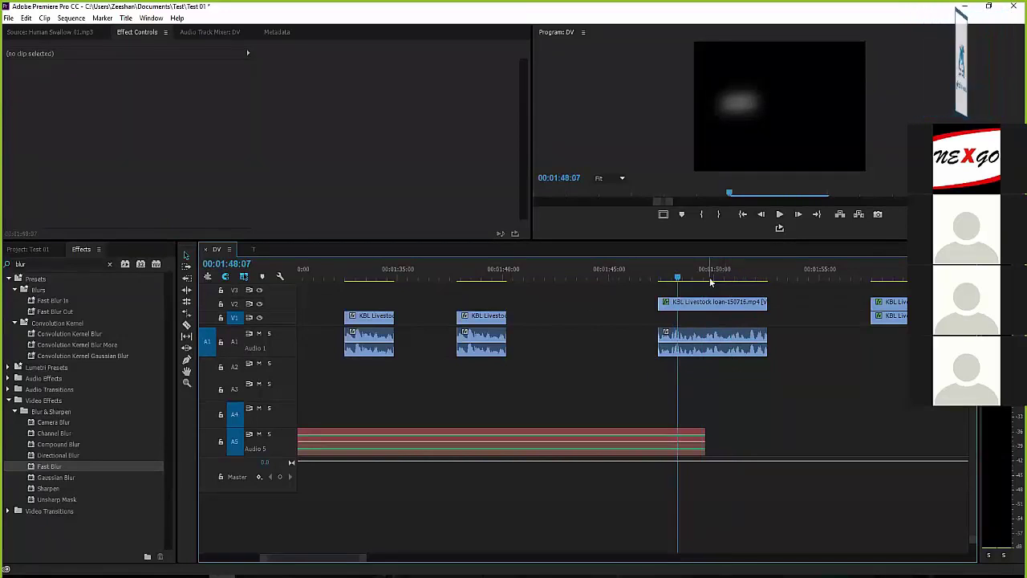
{"action": "scroll", "coordinate": [626, 275], "scroll_direction": "down", "scroll_amount": 4}
{"action": "scroll", "coordinate": [620, 276], "scroll_direction": "up", "scroll_amount": 5}
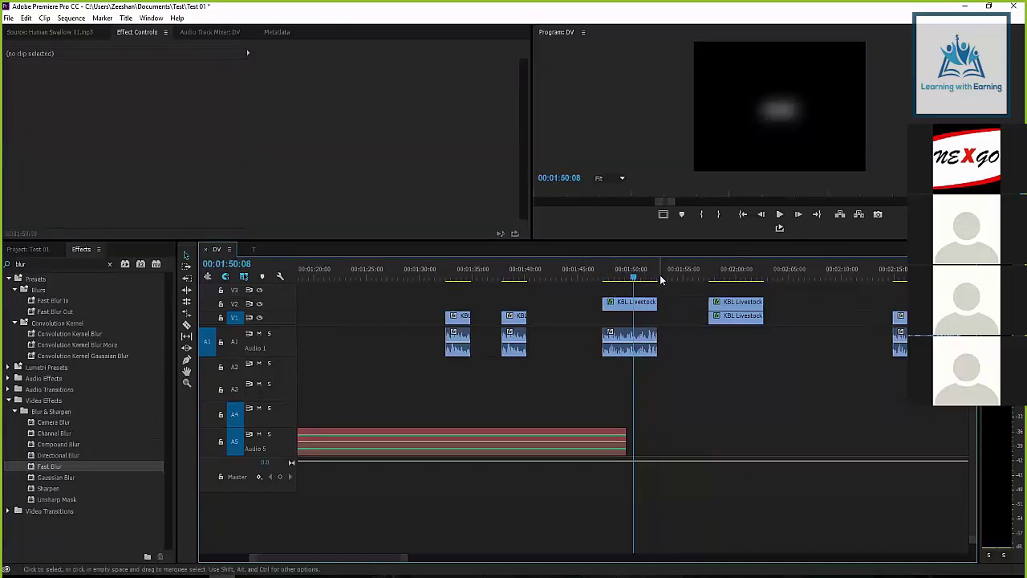
{"action": "left_click", "coordinate": [598, 272]}
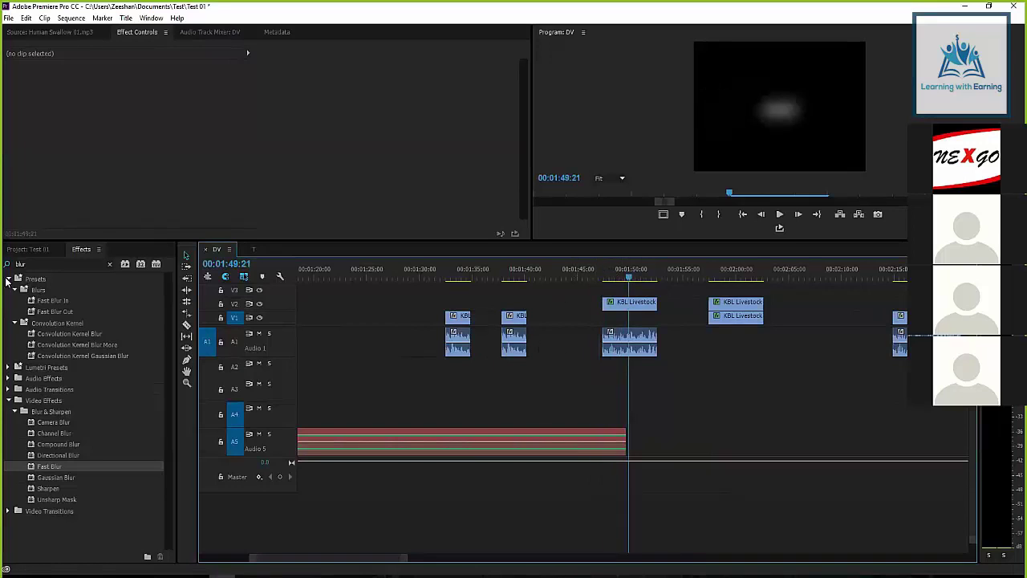
Import the photo IMG_4078.JPG into the project
{"action": "left_click", "coordinate": [37, 249]}
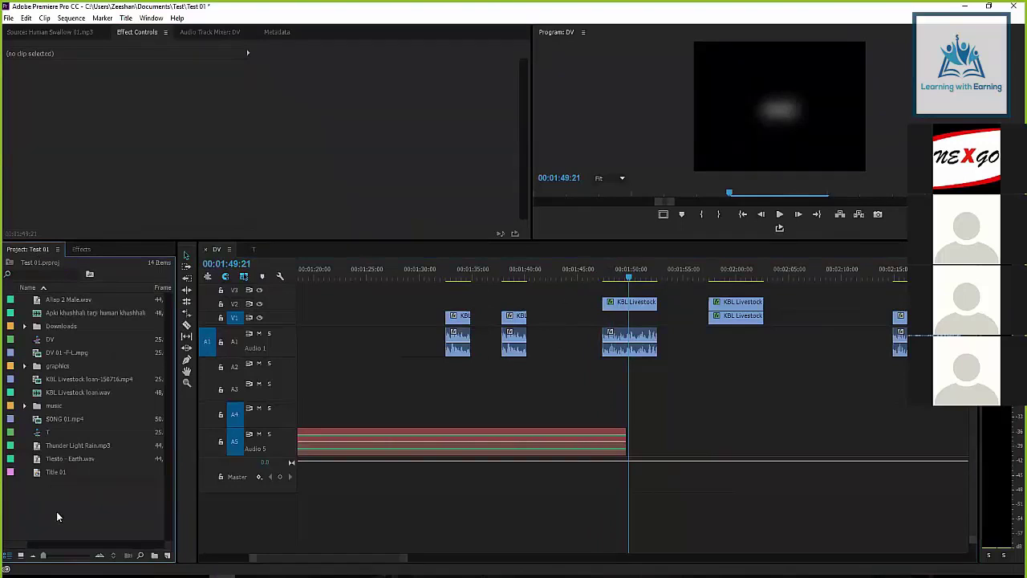
{"action": "left_click", "coordinate": [36, 356]}
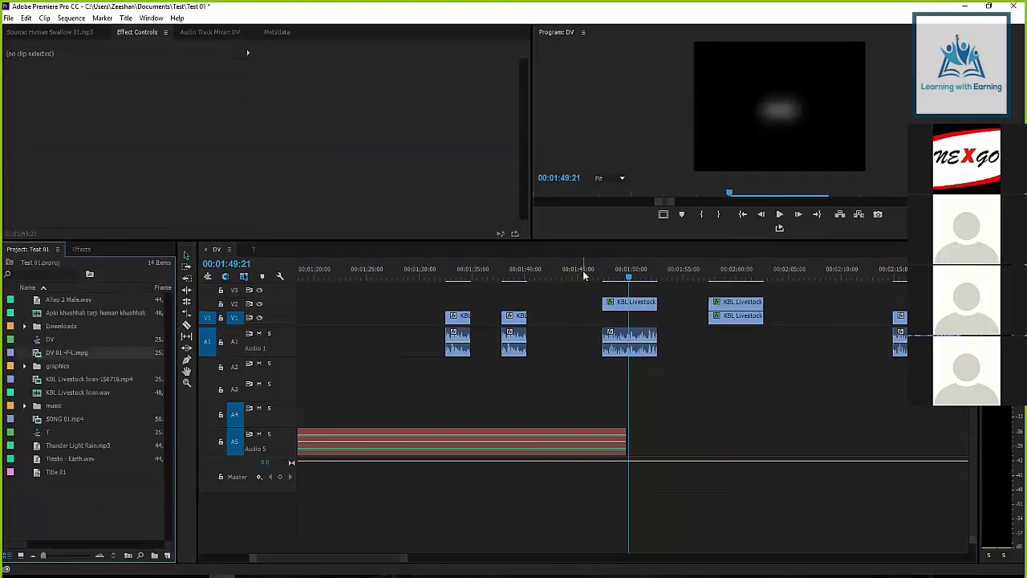
{"action": "mouse_move", "coordinate": [629, 276]}
{"action": "left_mouse_down"}
{"action": "mouse_move", "coordinate": [648, 275]}
{"action": "mouse_move", "coordinate": [610, 276]}
{"action": "mouse_move", "coordinate": [633, 276]}
{"action": "left_mouse_up"}
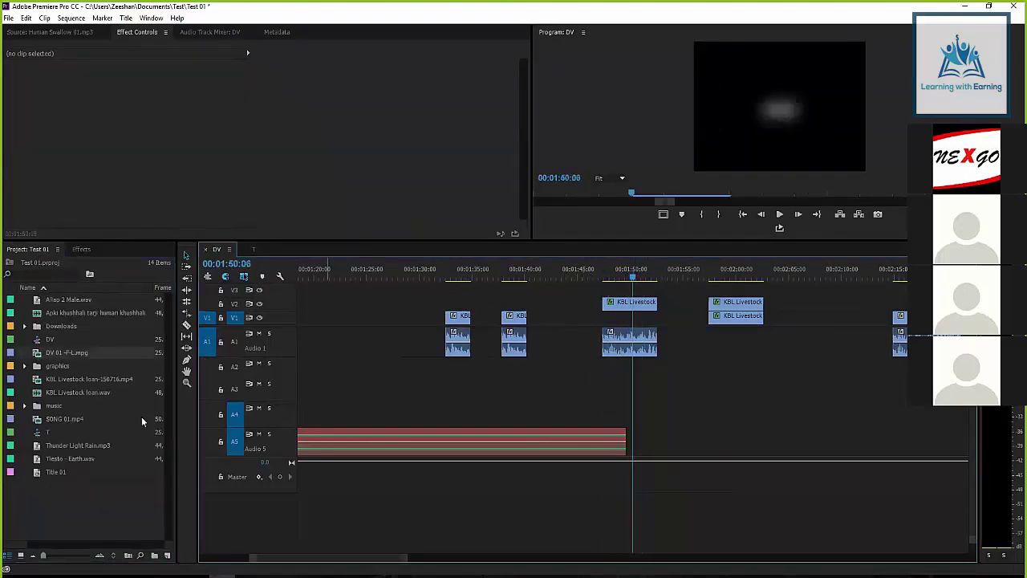
{"action": "double_click", "coordinate": [61, 515]}
{"action": "scroll", "coordinate": [272, 141], "scroll_direction": "down", "scroll_amount": 2}
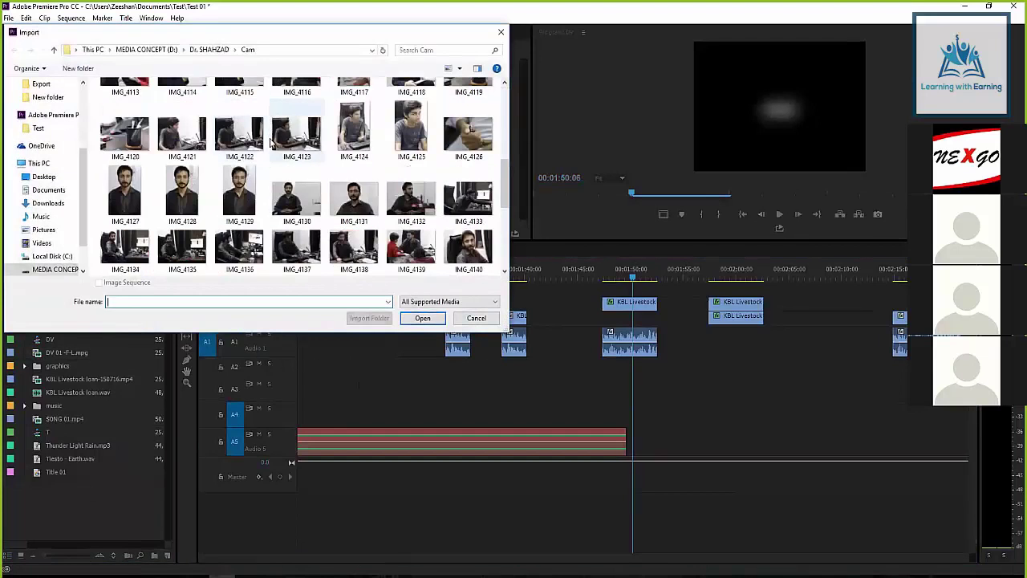
{"action": "scroll", "coordinate": [272, 141], "scroll_direction": "down", "scroll_amount": 3}
{"action": "double_click", "coordinate": [368, 158]}
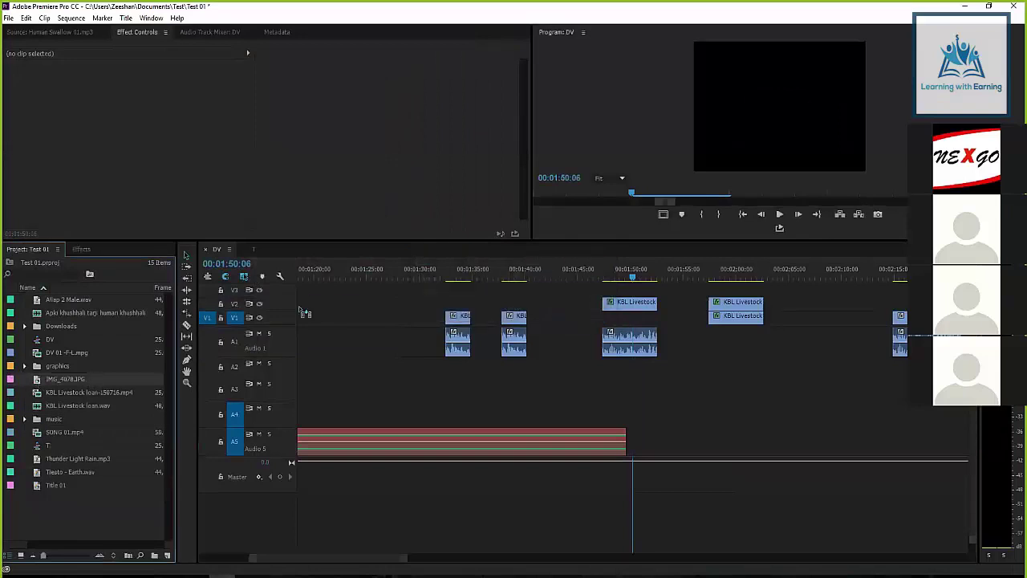
Place IMG_4078.JPG on track V1 at about 00:01:24 and preview it at 00:01:25:23
{"action": "left_click_drag", "start_coordinate": [305, 312], "coordinate": [359, 317]}
{"action": "left_click", "coordinate": [375, 277]}
{"action": "left_click", "coordinate": [371, 318]}
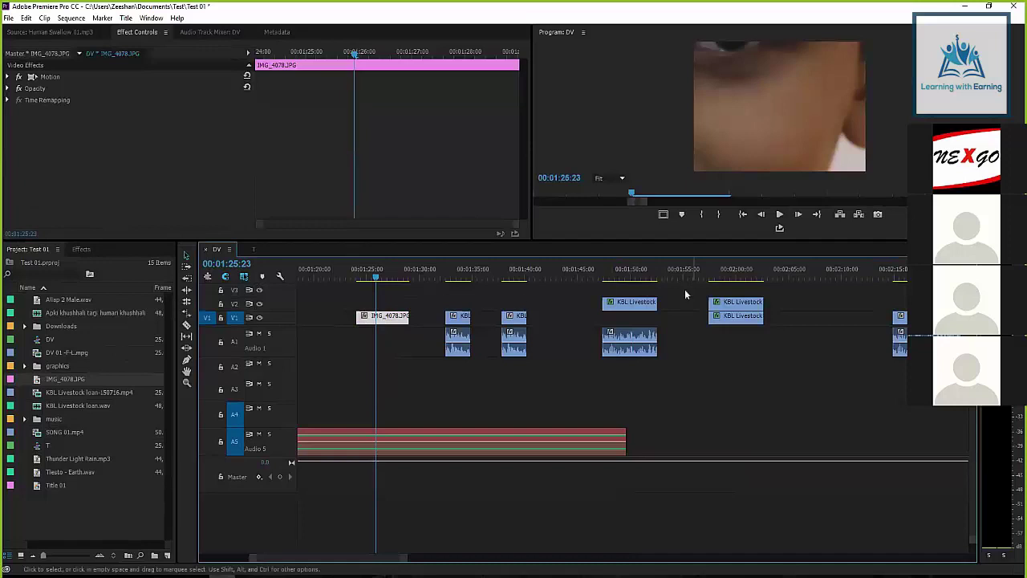
Select the blurred V2 clip with the playhead at 00:01:50:09 and collapse its Fast Blur settings
{"action": "left_click", "coordinate": [747, 274]}
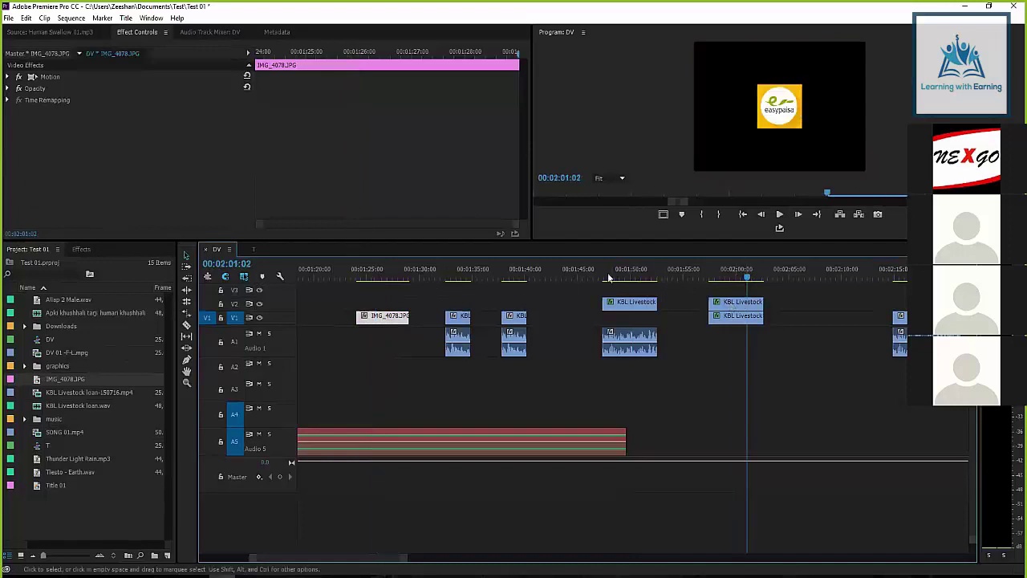
{"action": "left_click", "coordinate": [634, 276]}
{"action": "left_click", "coordinate": [627, 305]}
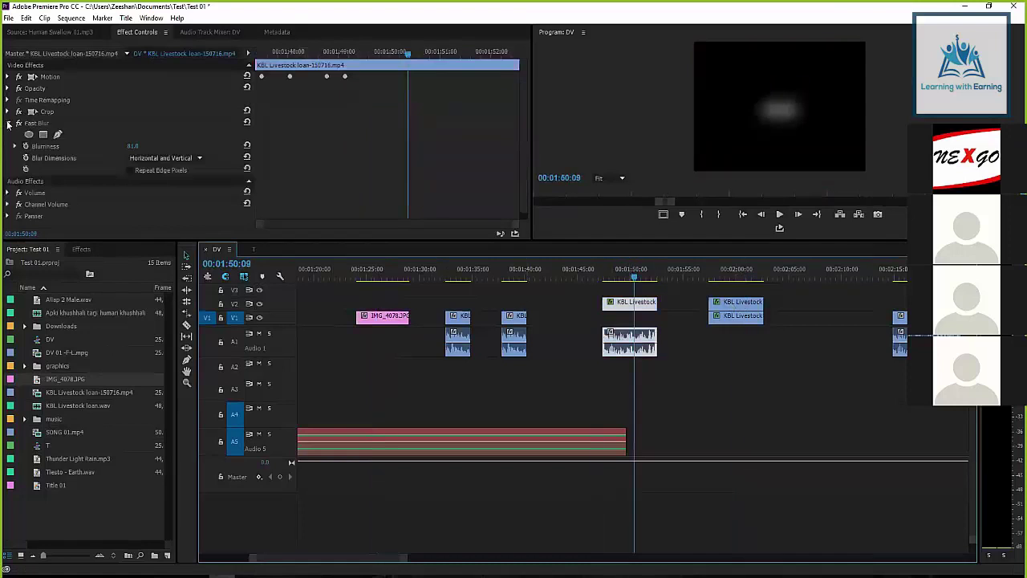
{"action": "left_click", "coordinate": [8, 124]}
Clear the effects search and apply Ultra Key from the Keying video effects to the blurred V2 clip
{"action": "left_click", "coordinate": [71, 250]}
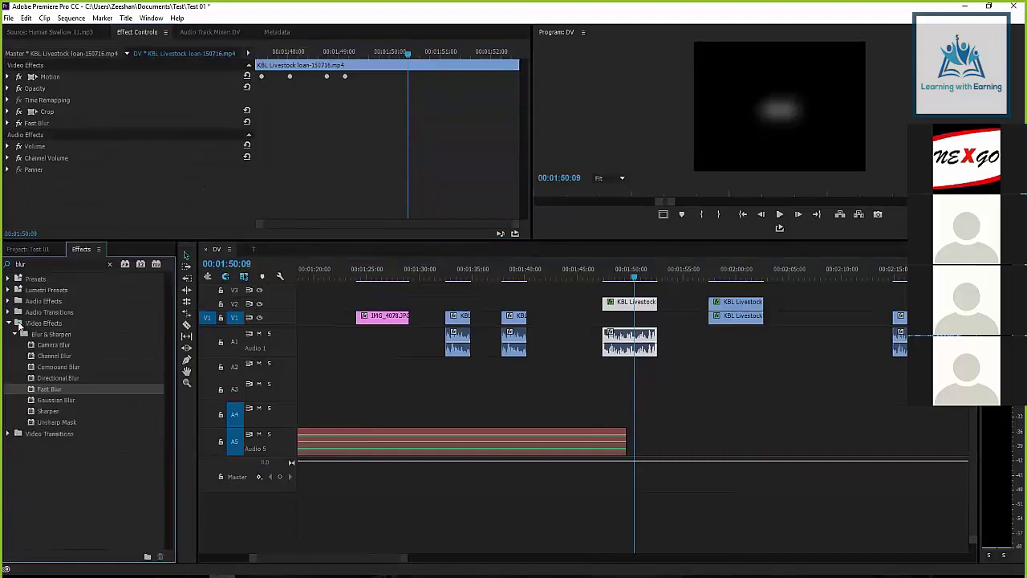
{"action": "left_click", "coordinate": [8, 322]}
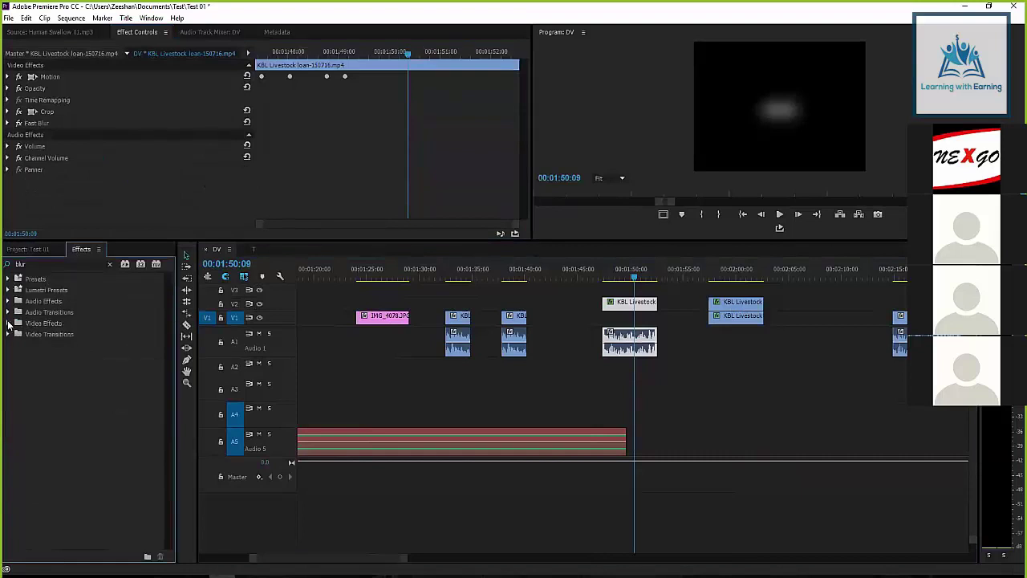
{"action": "left_click", "coordinate": [8, 323]}
{"action": "left_click", "coordinate": [12, 333]}
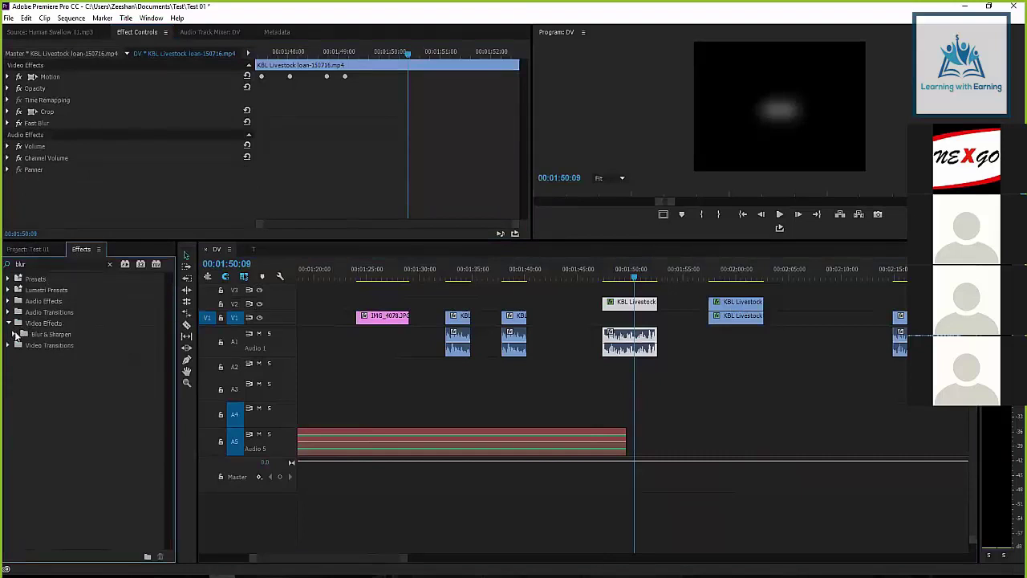
{"action": "left_click", "coordinate": [109, 264]}
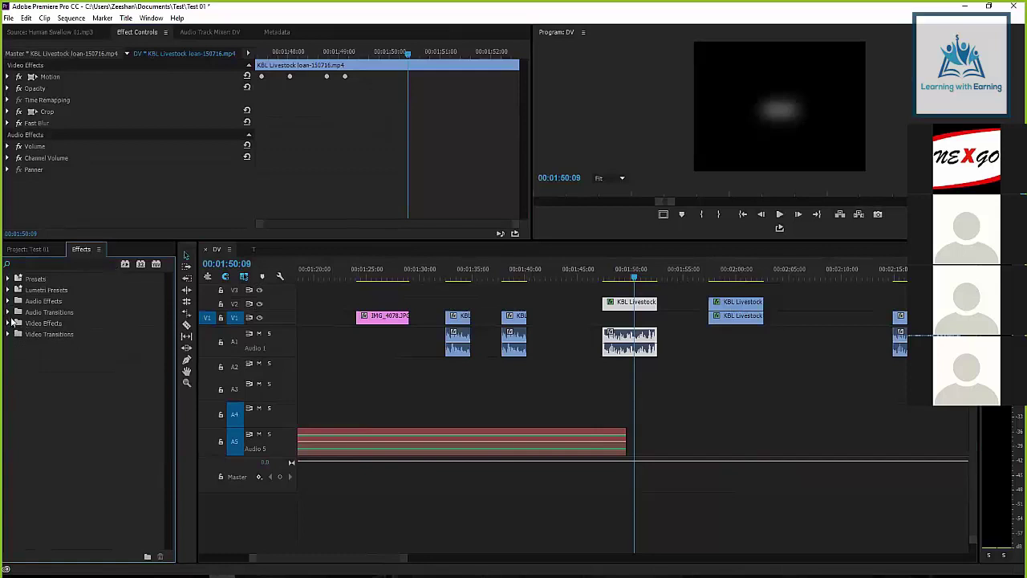
{"action": "left_click", "coordinate": [10, 323]}
{"action": "scroll", "coordinate": [12, 357], "scroll_direction": "down", "scroll_amount": 1}
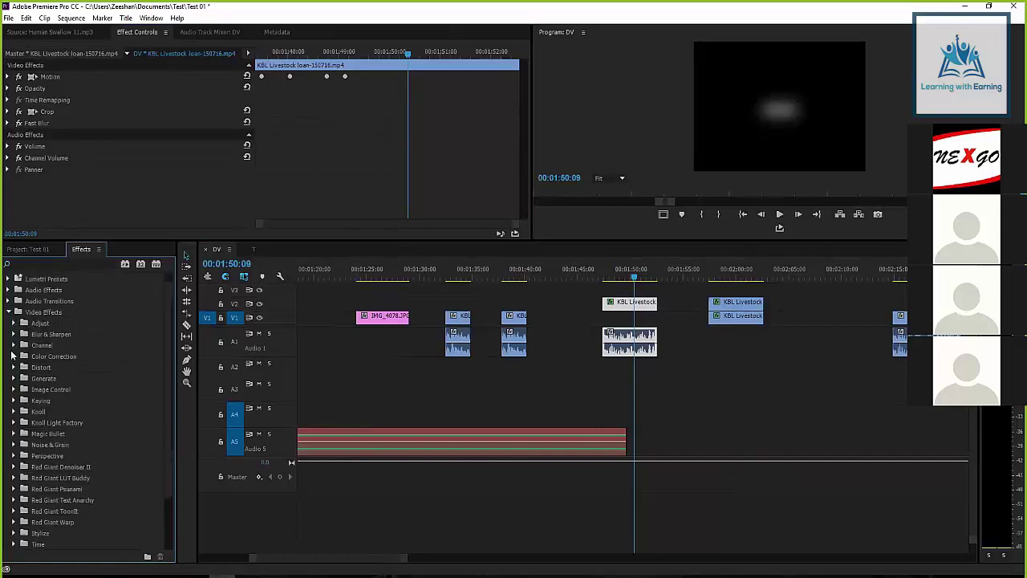
{"action": "left_click", "coordinate": [12, 399]}
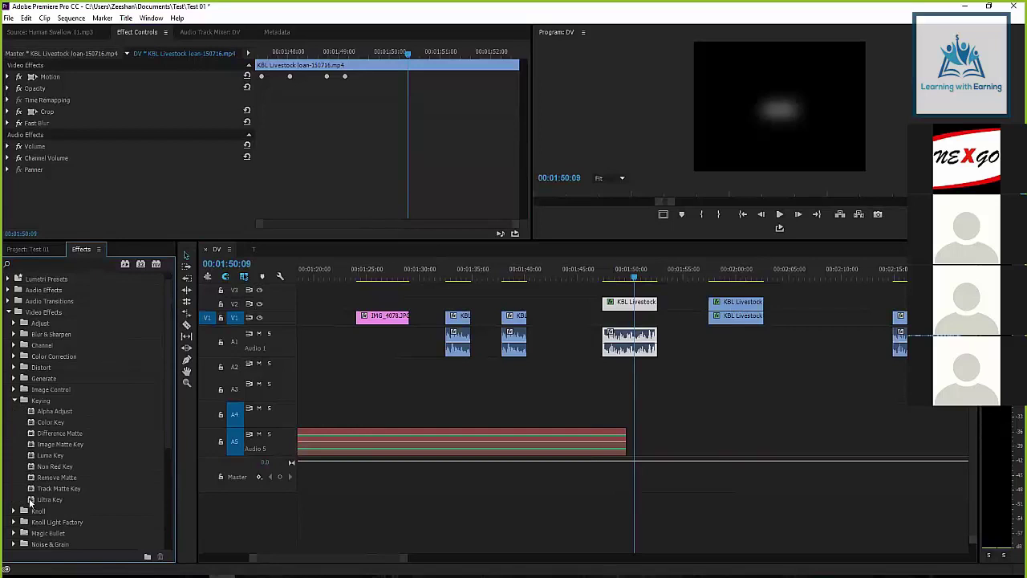
{"action": "left_click_drag", "start_coordinate": [32, 499], "coordinate": [631, 304]}
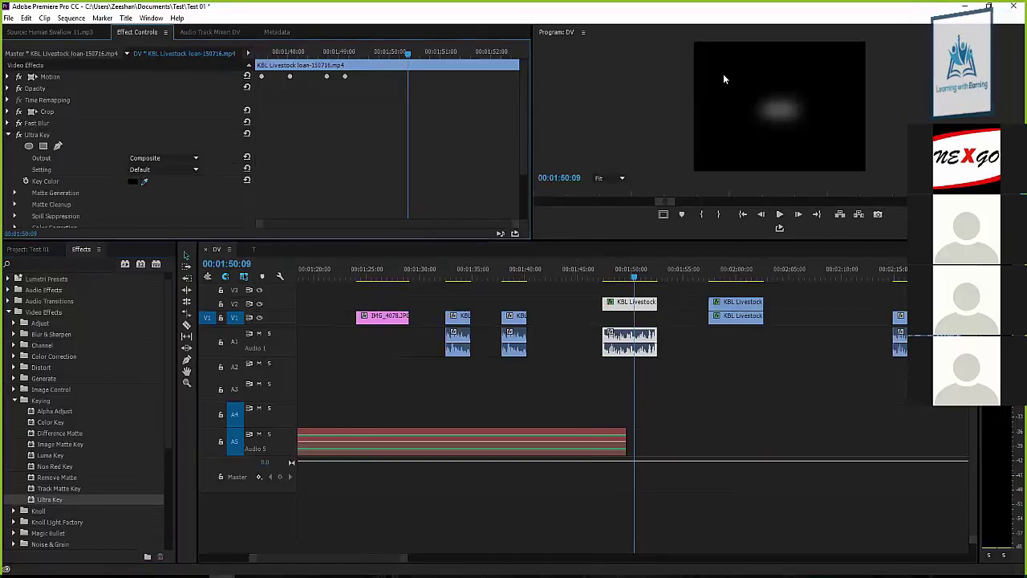
Apply the Magic Bullet Looks effect to the blurred V2 clip
{"action": "scroll", "coordinate": [75, 403], "scroll_direction": "down", "scroll_amount": 5}
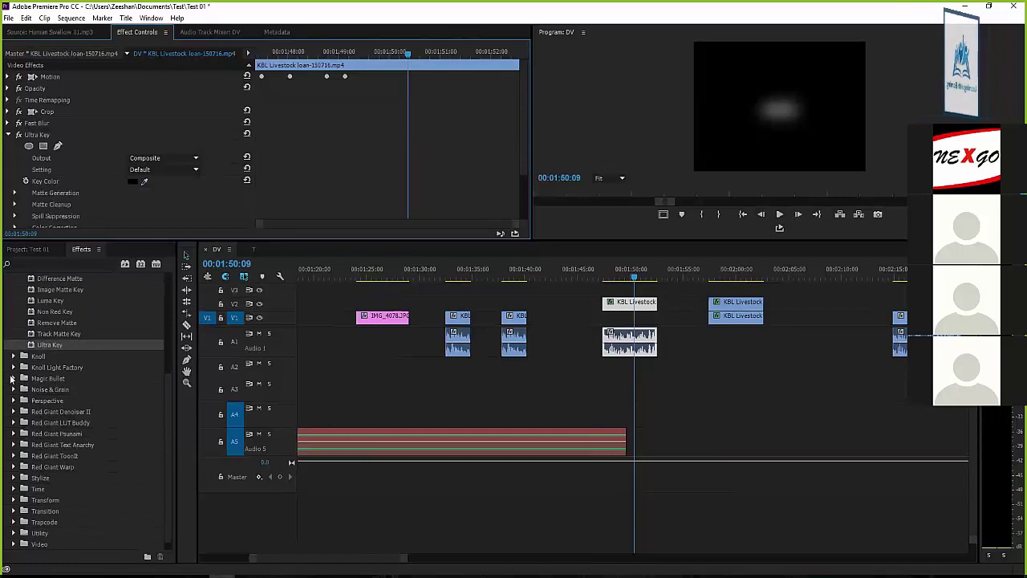
{"action": "left_click", "coordinate": [13, 378]}
{"action": "left_click", "coordinate": [44, 422]}
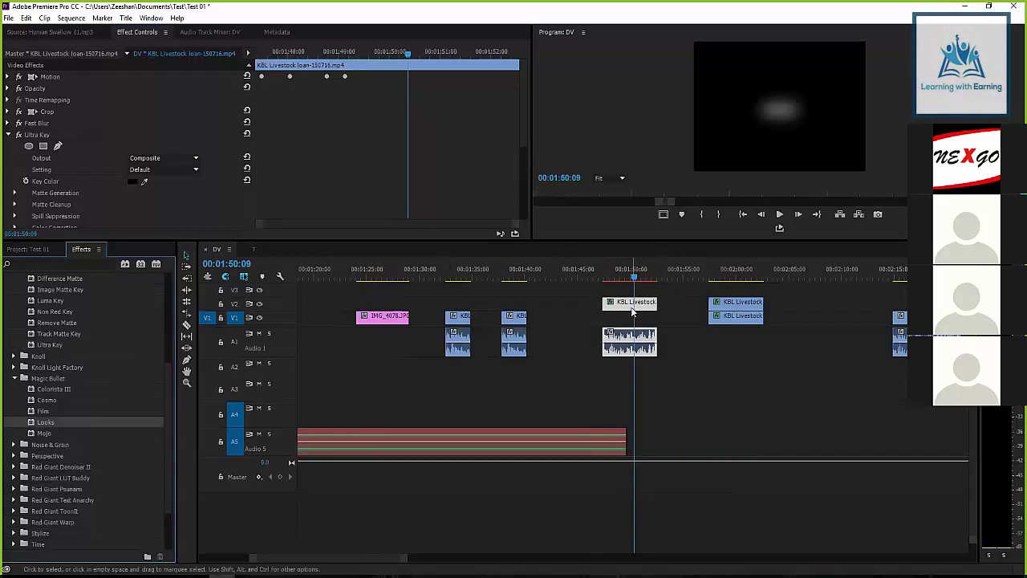
Deselect the blurred V2 clip and collapse the Magic Bullet and Keying folders in the video effects list
{"action": "left_click", "coordinate": [606, 300]}
{"action": "left_click", "coordinate": [579, 304]}
{"action": "left_click", "coordinate": [14, 378]}
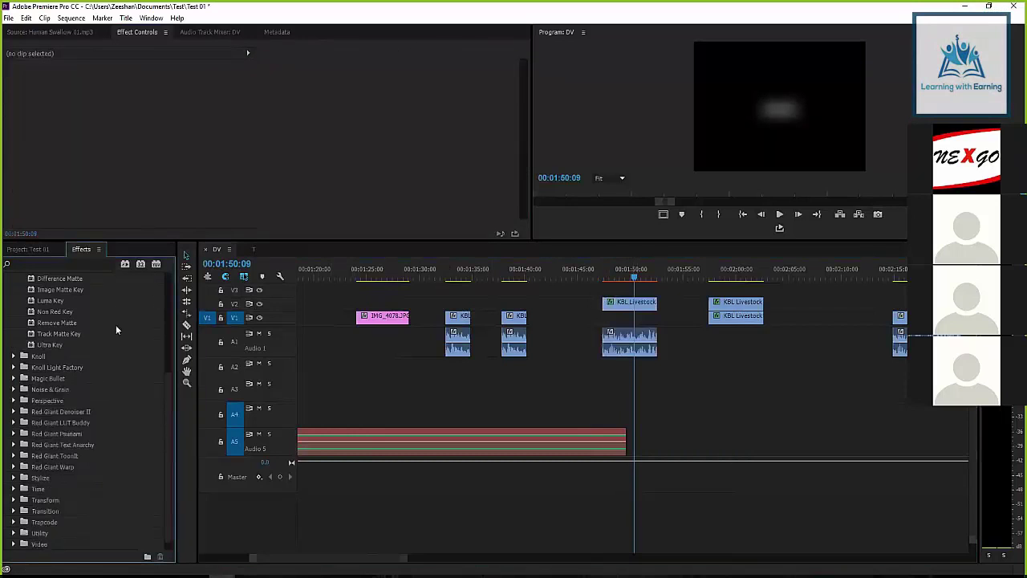
{"action": "scroll", "coordinate": [118, 346], "scroll_direction": "up", "scroll_amount": 2}
{"action": "left_click", "coordinate": [16, 356]}
{"action": "scroll", "coordinate": [45, 349], "scroll_direction": "up", "scroll_amount": 2}
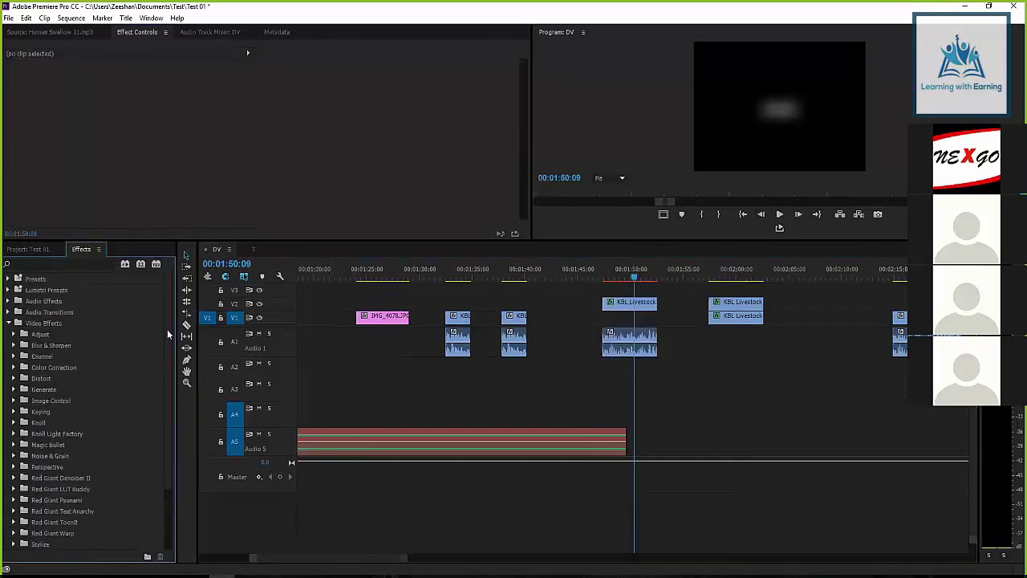
Scrub from the gap before the blurred V2 clip into the clip, up to 00:01:49:01
{"action": "left_click", "coordinate": [559, 302]}
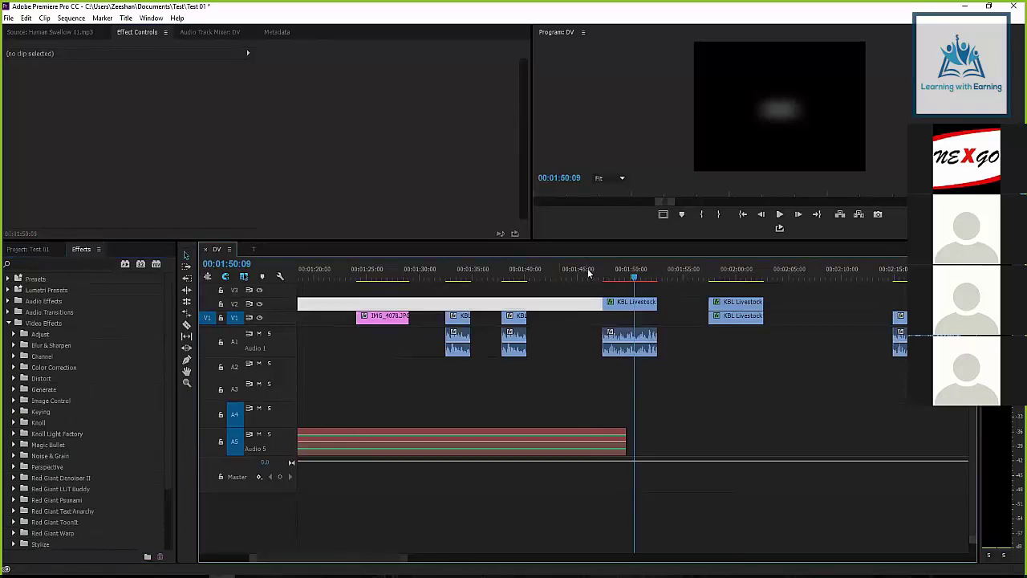
{"action": "left_click", "coordinate": [565, 304]}
{"action": "left_click", "coordinate": [583, 274]}
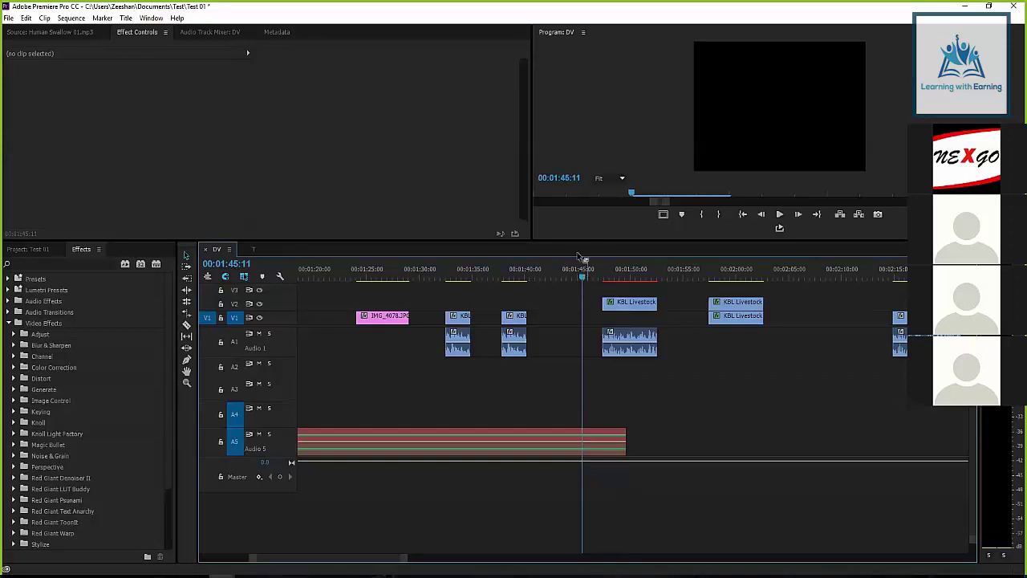
{"action": "left_click_drag", "start_coordinate": [584, 274], "coordinate": [617, 282]}
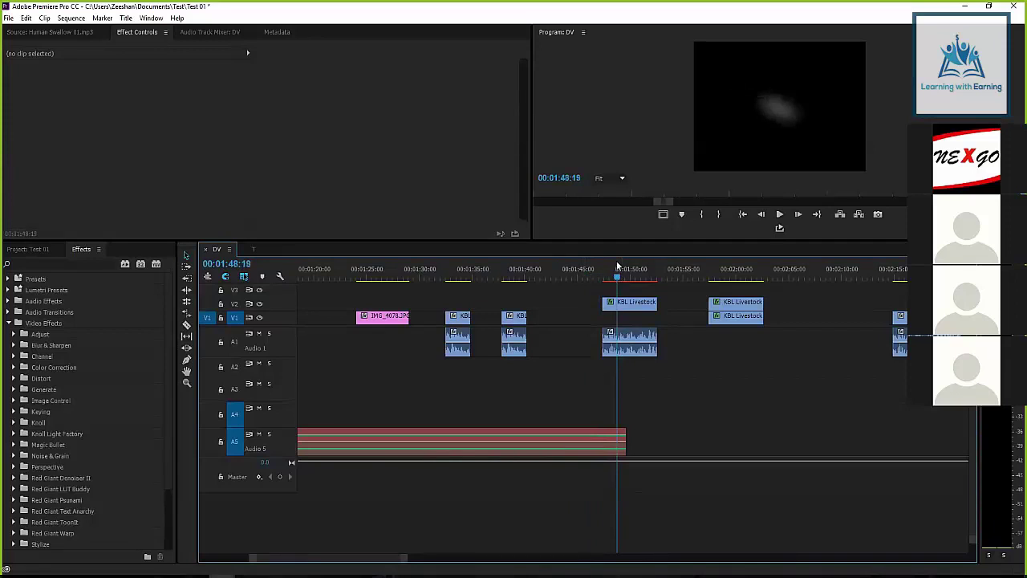
{"action": "left_click", "coordinate": [620, 269]}
{"action": "left_click", "coordinate": [591, 302]}
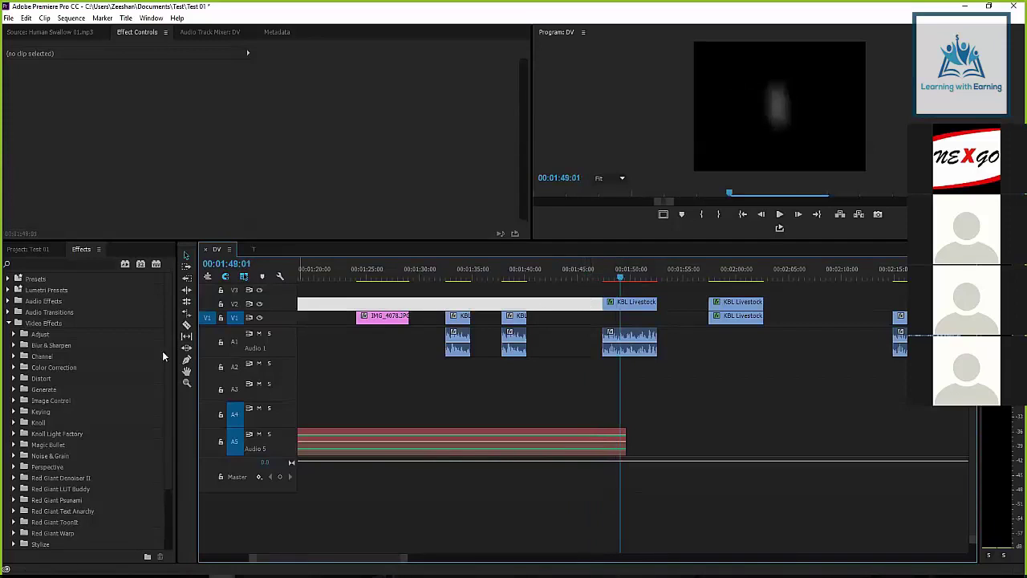
Expand the Magic Bullet effects and apply Looks to the blurred V2 clip a second time
{"action": "left_click", "coordinate": [39, 446]}
{"action": "left_click", "coordinate": [12, 446]}
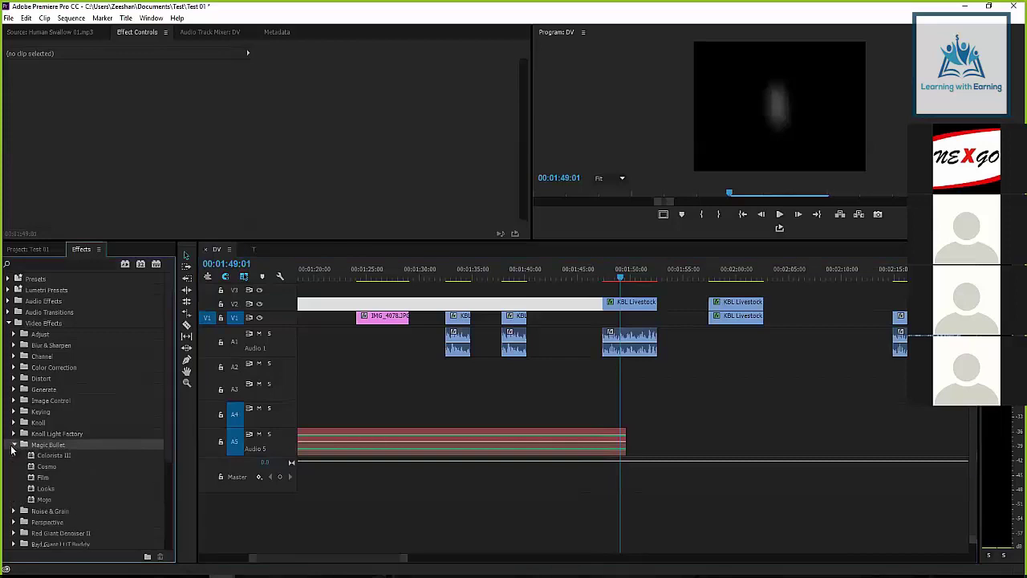
{"action": "scroll", "coordinate": [168, 346], "scroll_direction": "down", "scroll_amount": 3}
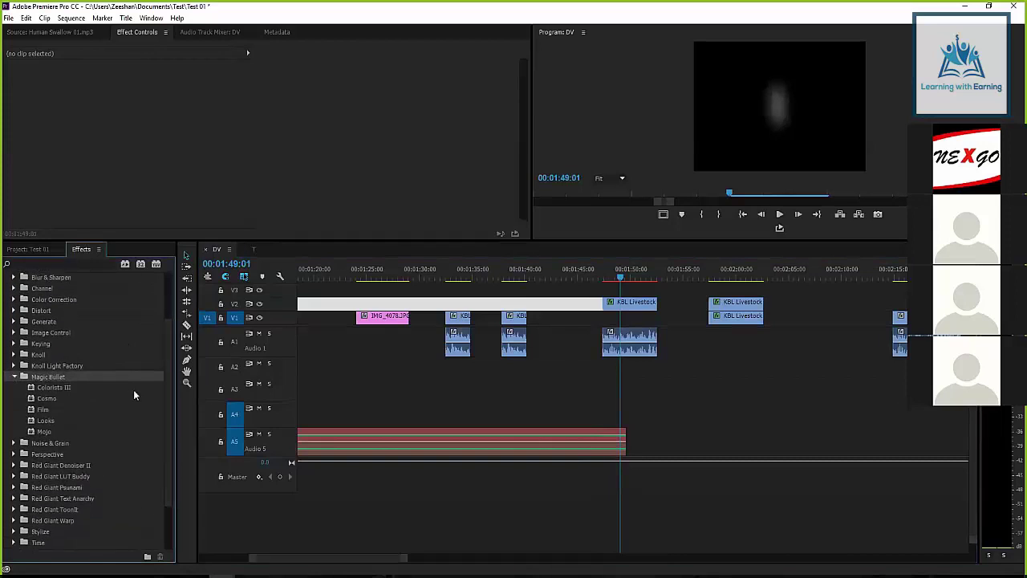
{"action": "left_click", "coordinate": [40, 433]}
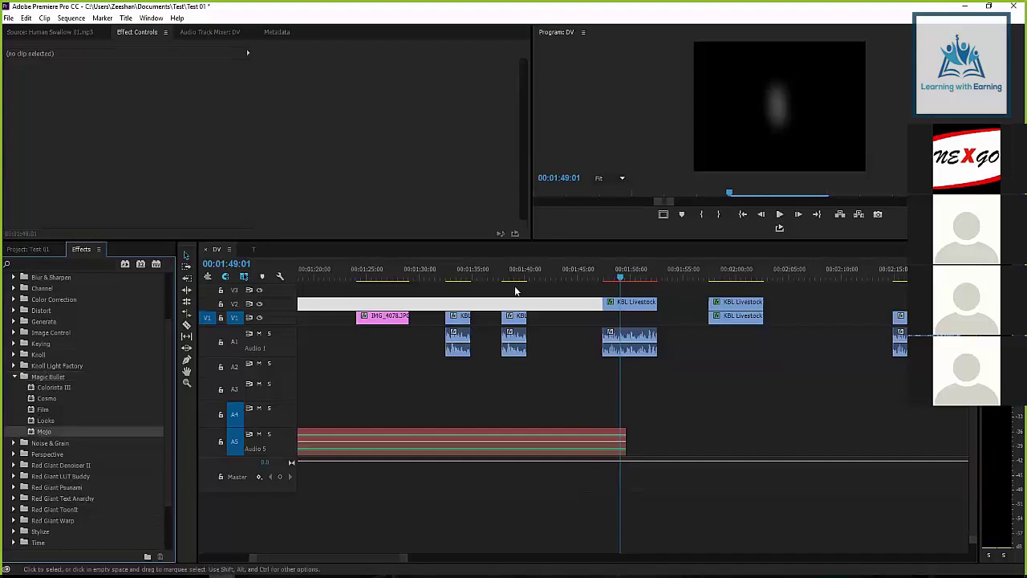
{"action": "left_click", "coordinate": [572, 304]}
{"action": "left_click", "coordinate": [31, 434]}
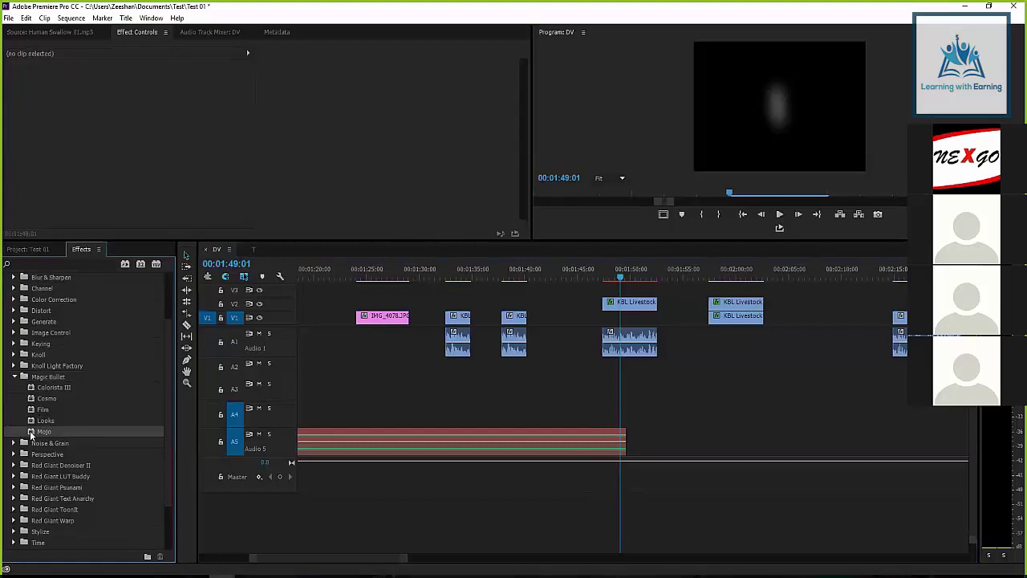
{"action": "left_click", "coordinate": [32, 421]}
{"action": "left_click_drag", "start_coordinate": [32, 421], "coordinate": [634, 312]}
Remove both Looks effects, Ultra Key, Fast Blur and Crop from the V2 clip
{"action": "left_click", "coordinate": [9, 145]}
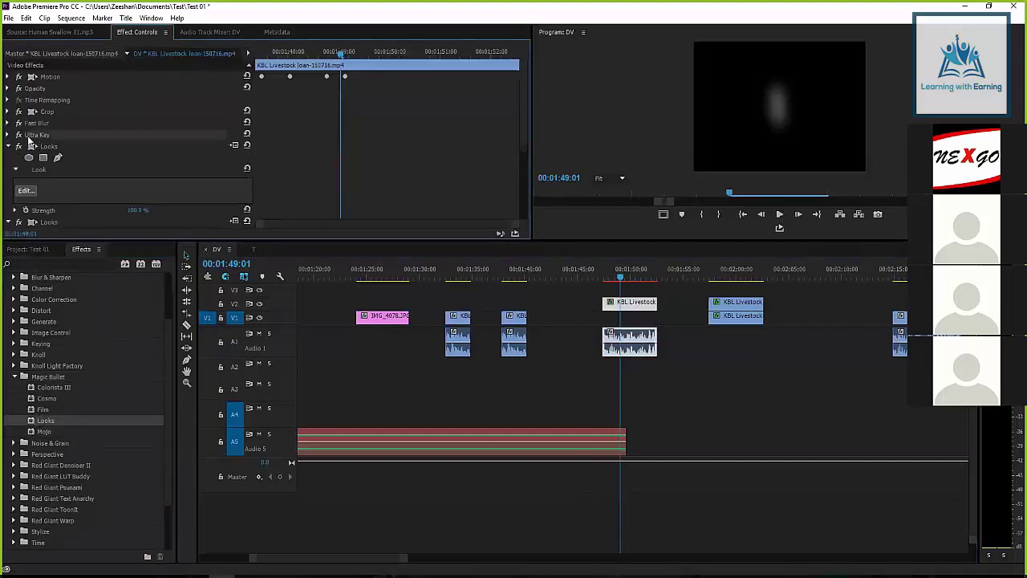
{"action": "left_click", "coordinate": [9, 145]}
{"action": "left_click", "coordinate": [8, 157]}
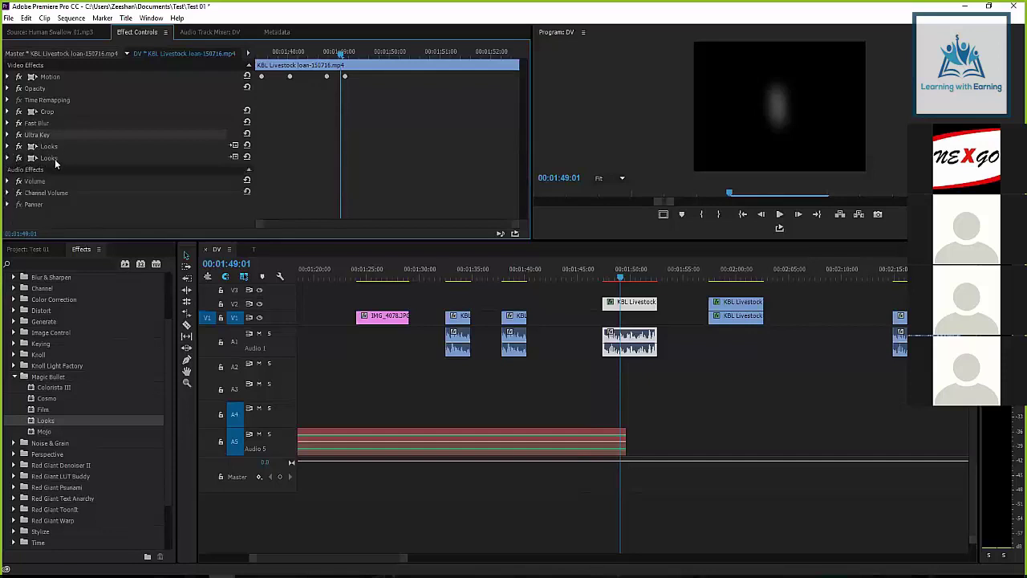
{"action": "left_click", "coordinate": [46, 156]}
{"action": "key", "text": "Delete"}
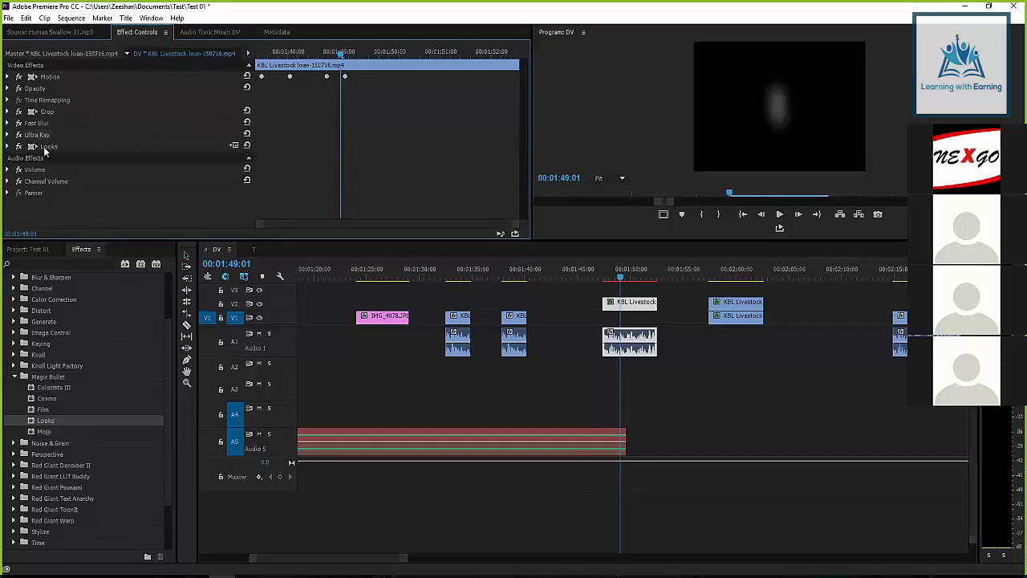
{"action": "left_click", "coordinate": [44, 146]}
{"action": "key", "text": "Delete"}
{"action": "left_click", "coordinate": [36, 134]}
{"action": "key", "text": "Delete"}
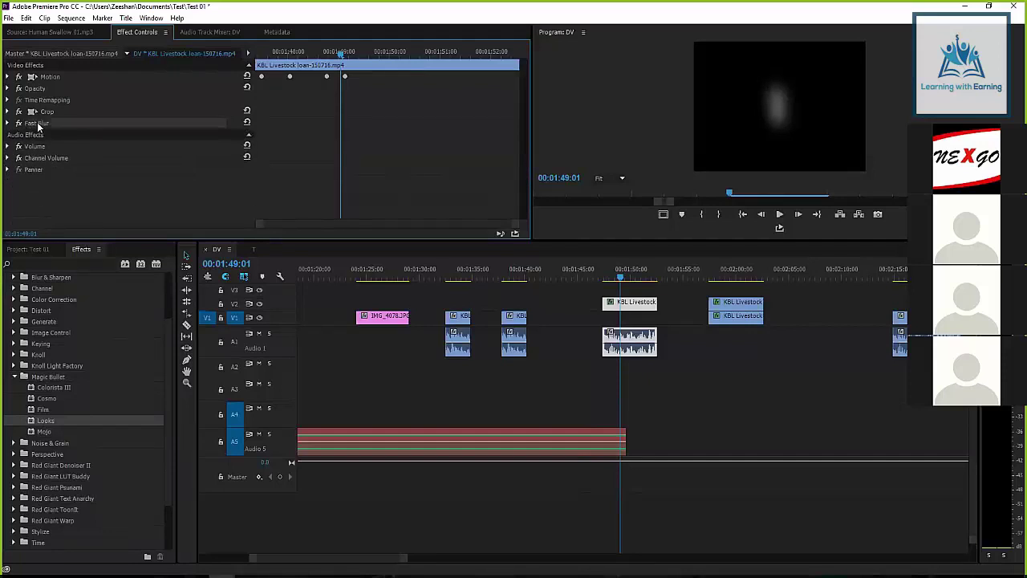
{"action": "left_click", "coordinate": [37, 122]}
{"action": "key", "text": "Delete"}
{"action": "left_click", "coordinate": [46, 112]}
{"action": "key", "text": "Delete"}
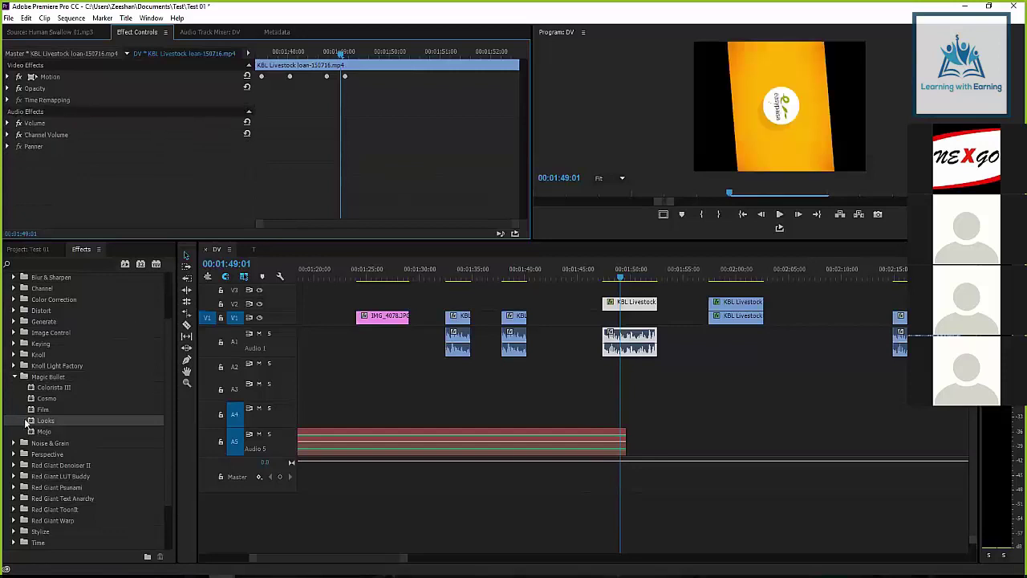
Apply Magic Bullet Looks to the cleaned V2 clip and view it at 00:01:49:22
{"action": "left_click_drag", "start_coordinate": [28, 423], "coordinate": [630, 309]}
{"action": "left_click", "coordinate": [649, 277]}
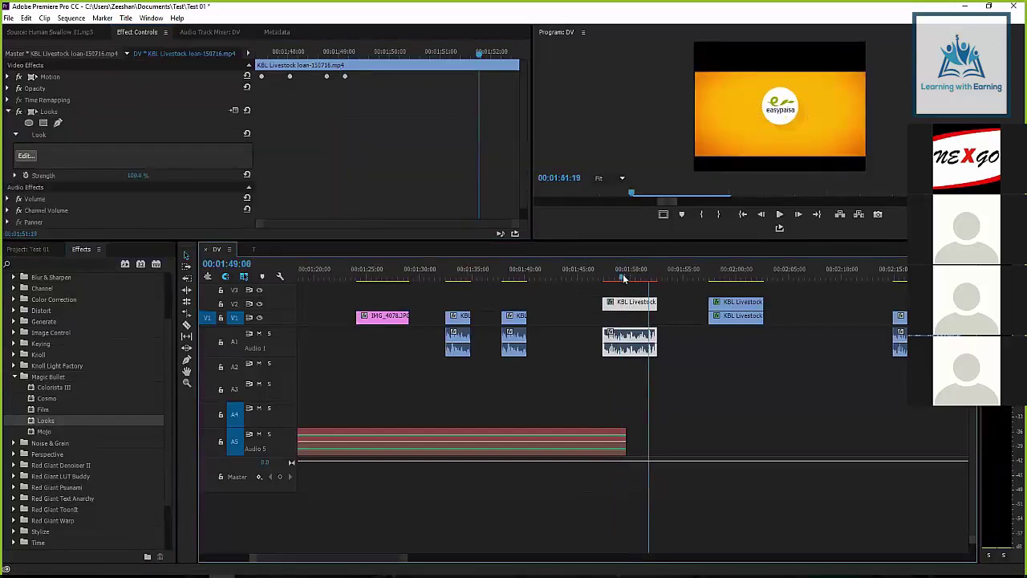
{"action": "left_click", "coordinate": [629, 276]}
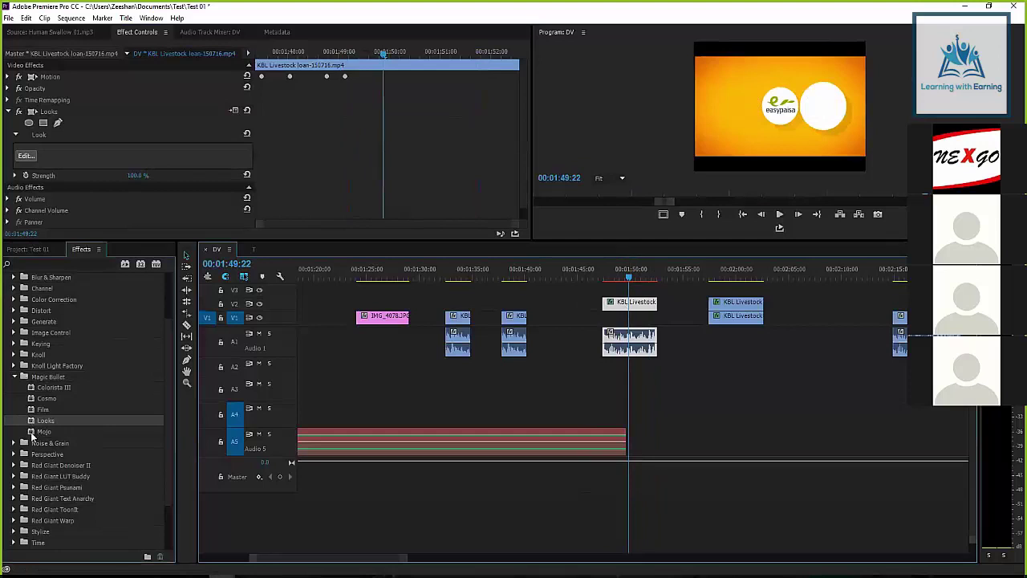
Replace Looks with Magic Bullet Mojo on the V2 clip, setting Mojo to 40, Mojo Tint to 114 and Warm It to a negative value
{"action": "left_click_drag", "start_coordinate": [32, 436], "coordinate": [640, 304]}
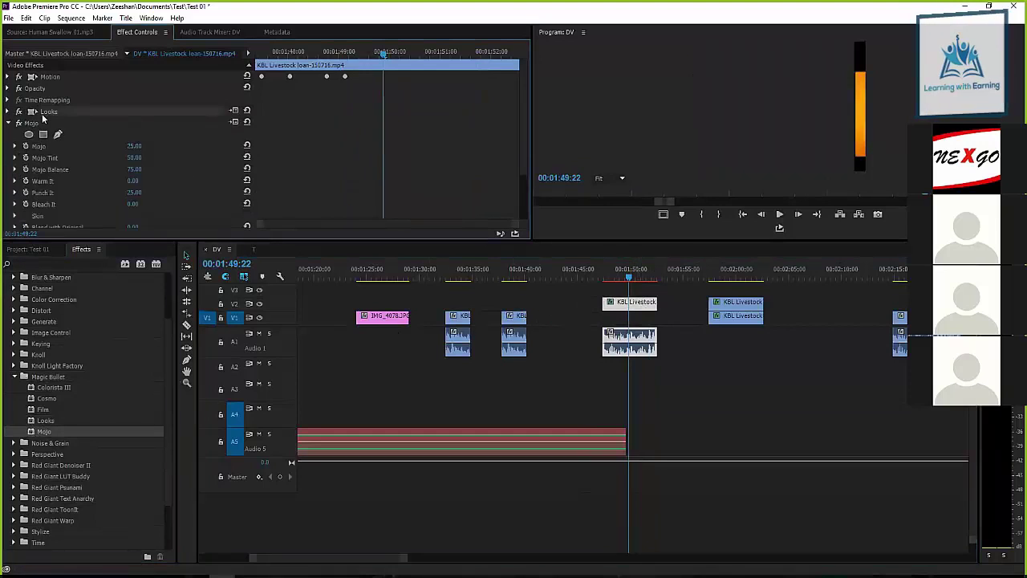
{"action": "left_click_drag", "start_coordinate": [153, 137], "coordinate": [165, 137]}
{"action": "left_click_drag", "start_coordinate": [134, 135], "coordinate": [185, 147]}
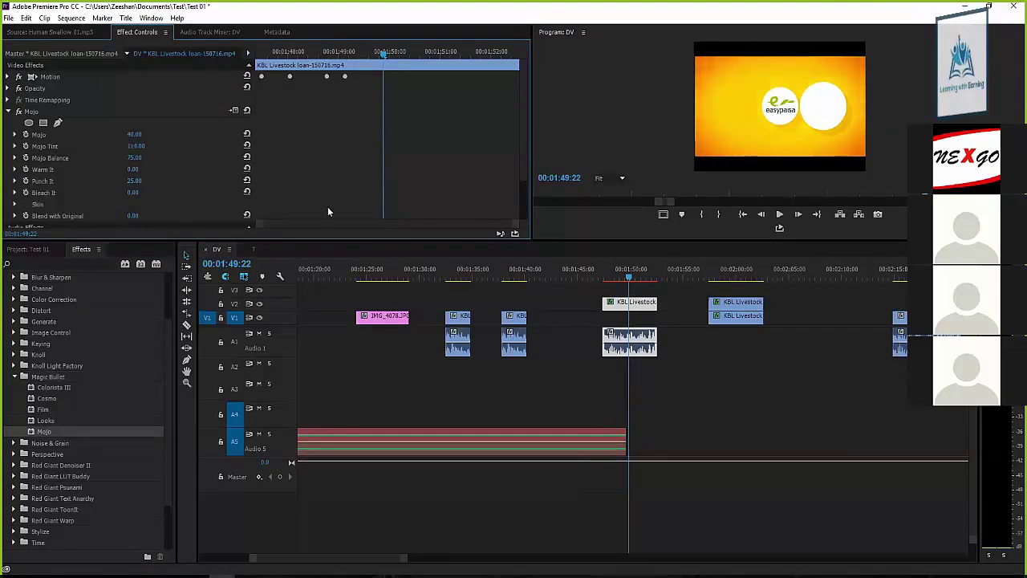
{"action": "left_click_drag", "start_coordinate": [133, 169], "coordinate": [72, 169]}
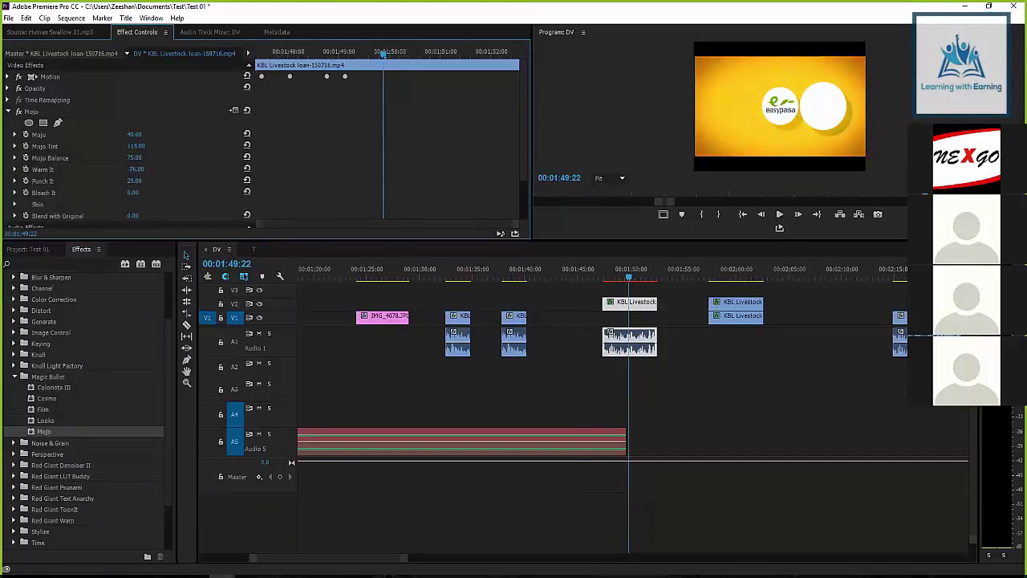
Deselect the V2 clip, scrub through it and play it back from its start to 00:01:53:00
{"action": "left_click", "coordinate": [578, 298]}
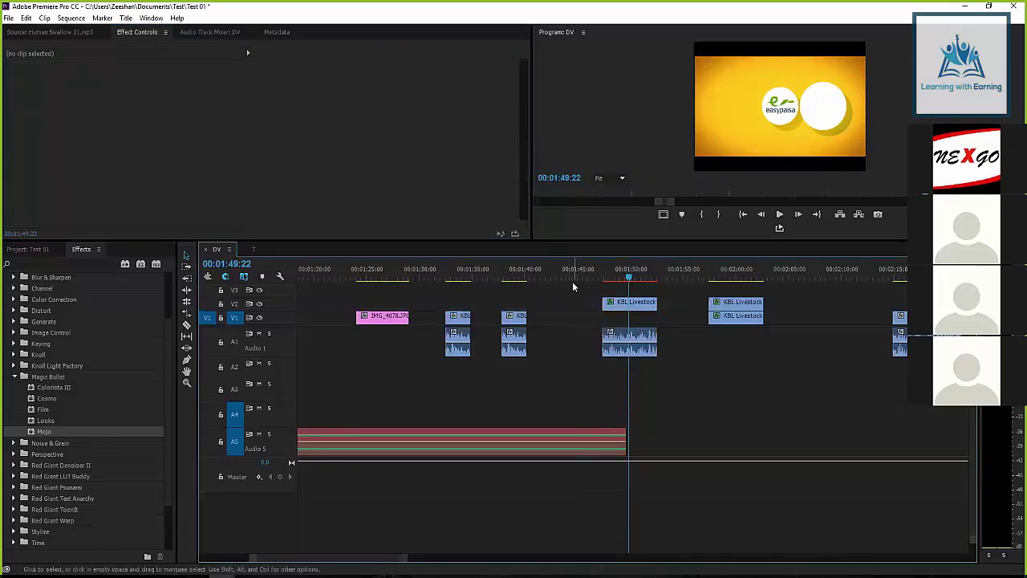
{"action": "left_click_drag", "start_coordinate": [620, 275], "coordinate": [639, 276]}
{"action": "left_click", "coordinate": [614, 276]}
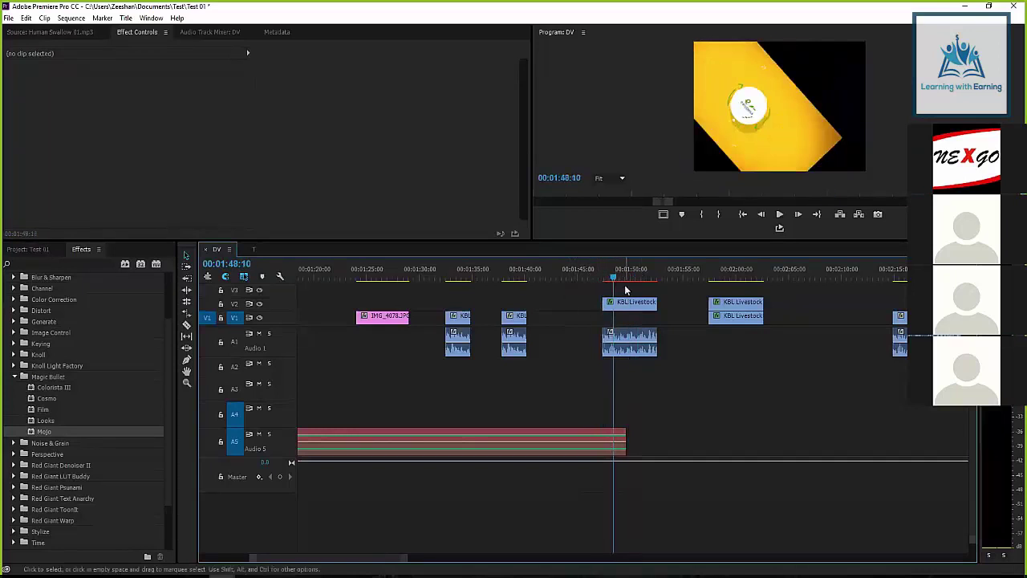
{"action": "left_click", "coordinate": [602, 277]}
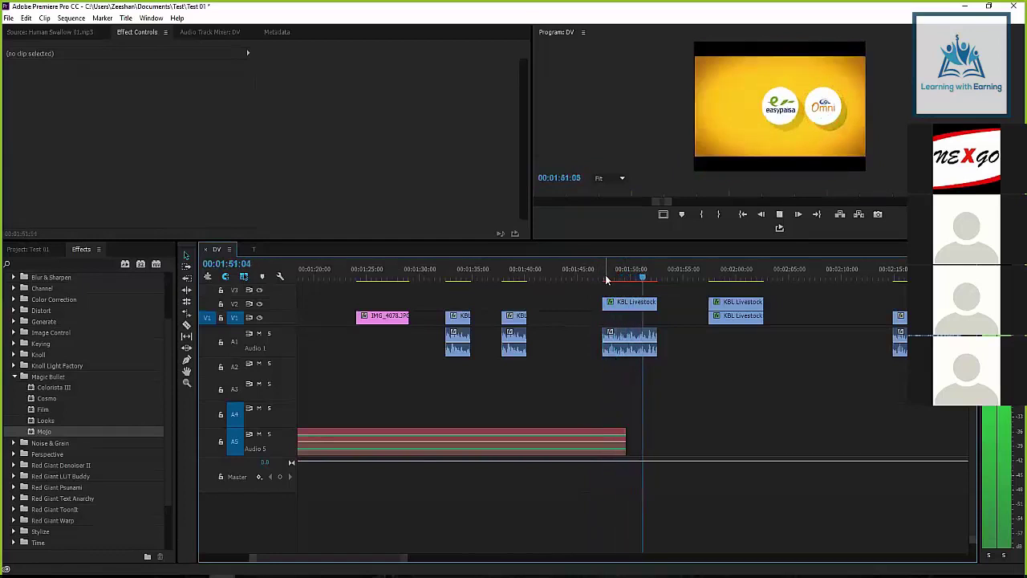
{"action": "key", "text": "space"}
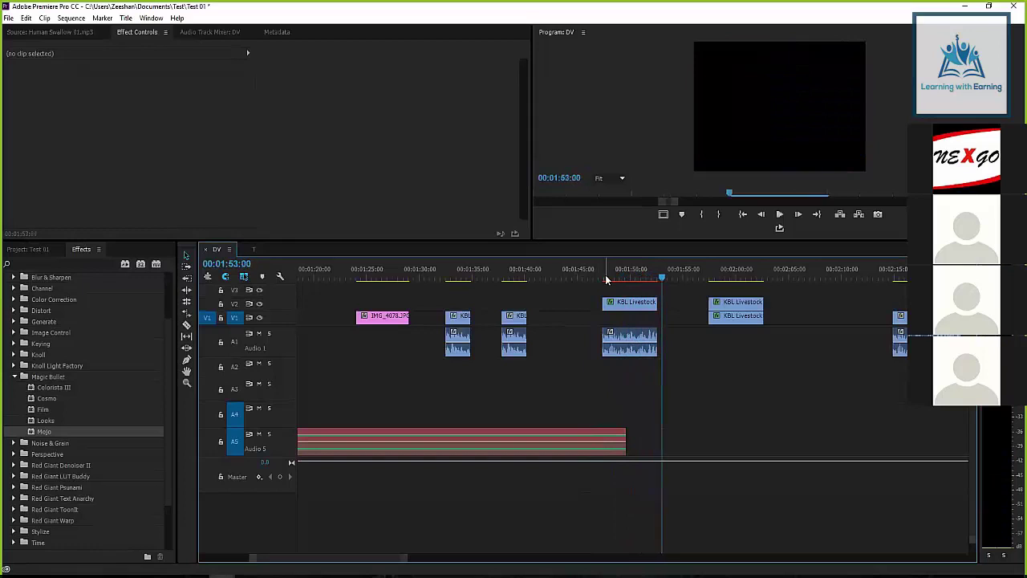
Collapse the V2 clip's Mojo settings and compare its picture with Mojo switched off and on at 00:01:50:18
{"action": "left_click", "coordinate": [616, 278]}
{"action": "left_click", "coordinate": [631, 308]}
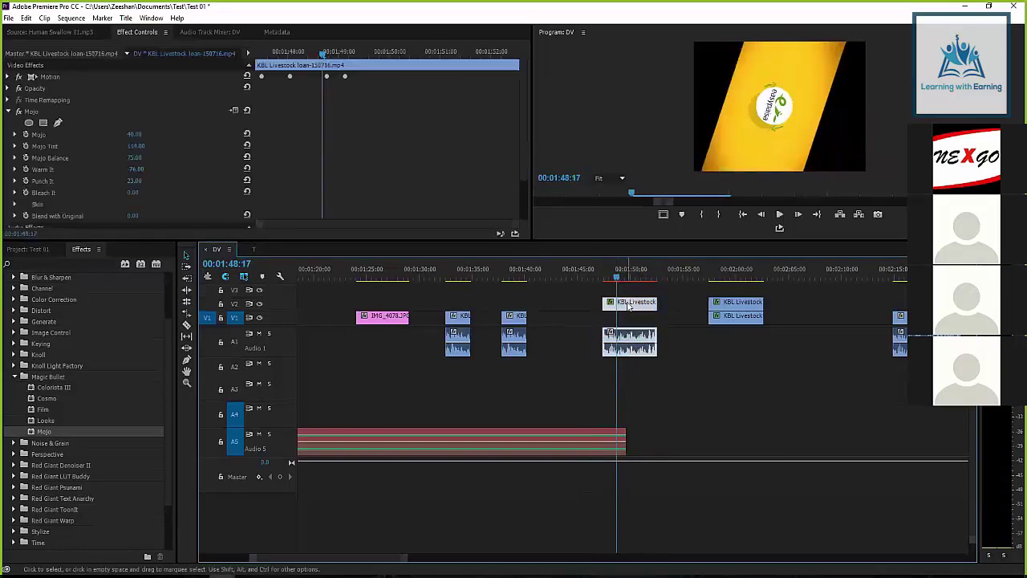
{"action": "left_click", "coordinate": [8, 112]}
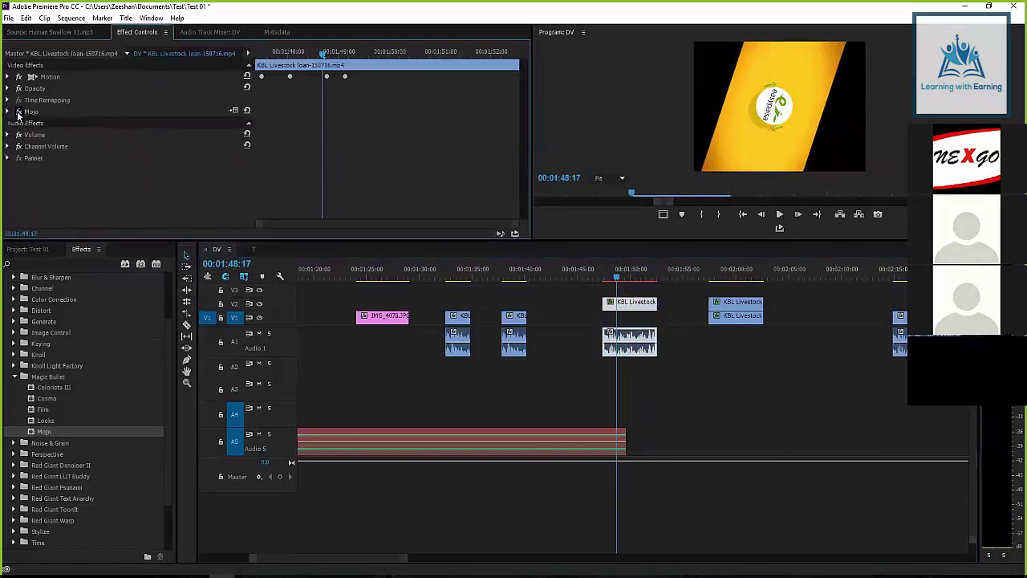
{"action": "left_click", "coordinate": [18, 111]}
{"action": "left_click", "coordinate": [638, 278]}
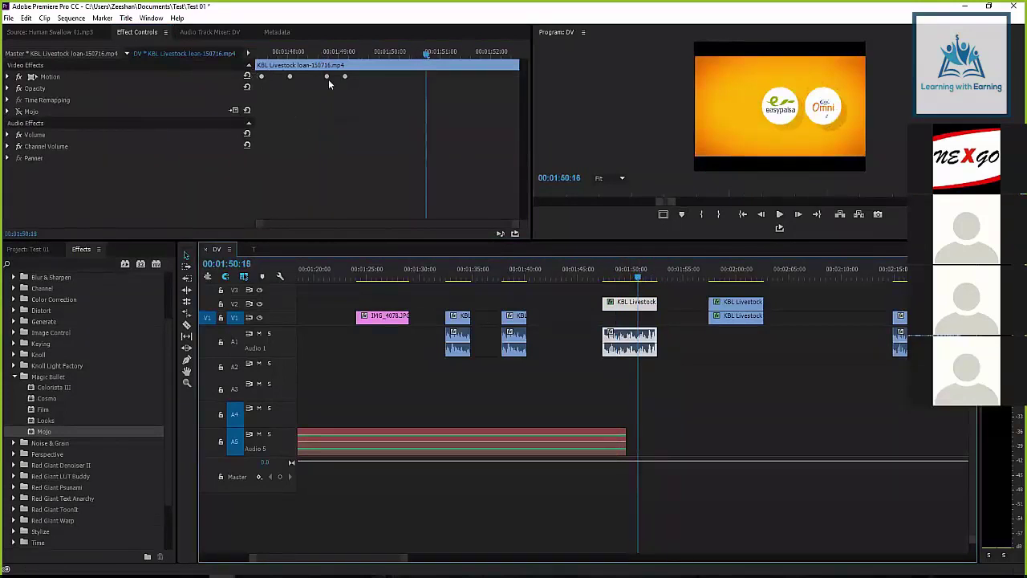
Play the opening of the V2 clip with Mojo enabled, stopping at about 00:01:48:09
{"action": "key", "text": "space"}
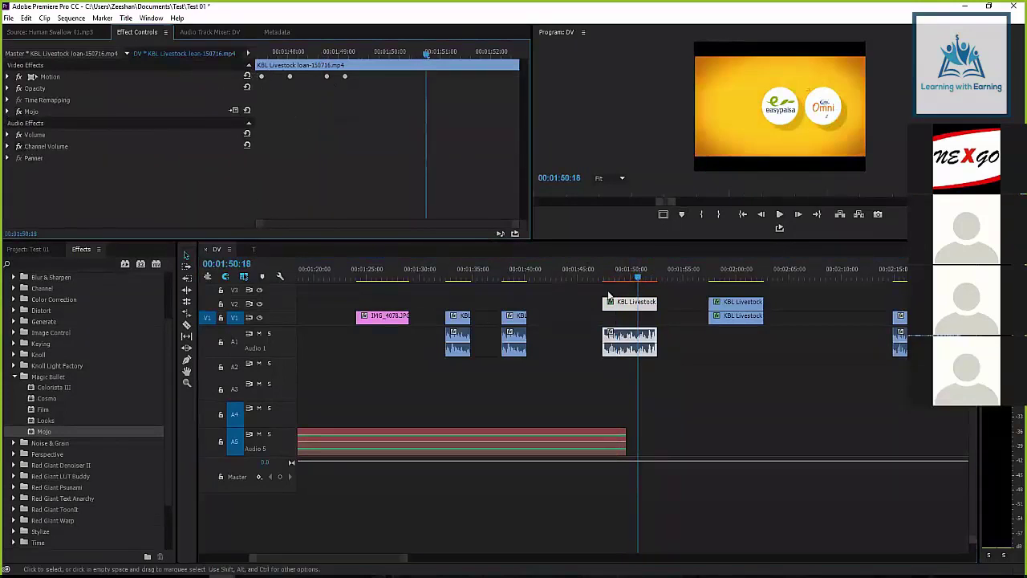
{"action": "left_click", "coordinate": [598, 275]}
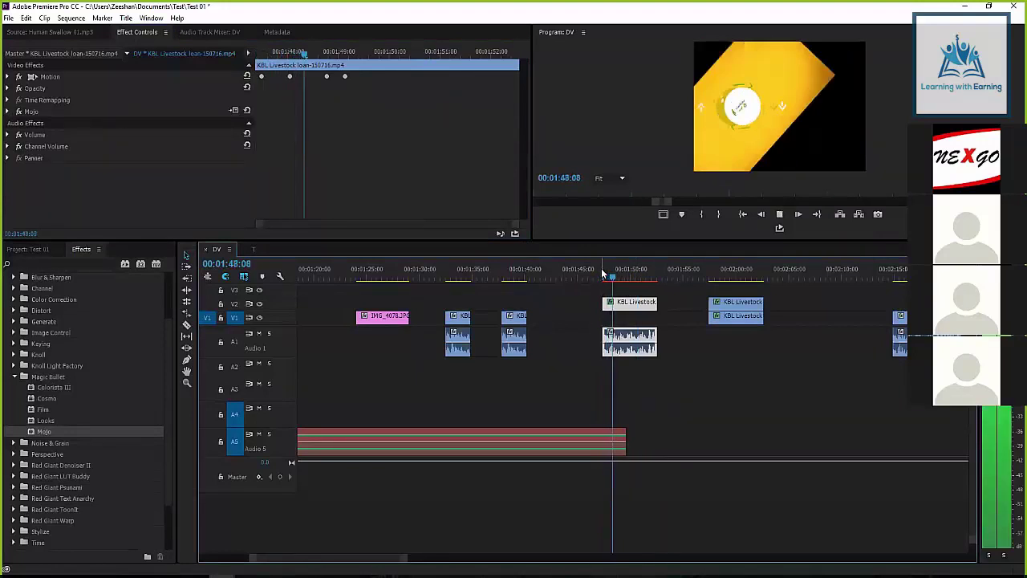
{"action": "key", "text": "space"}
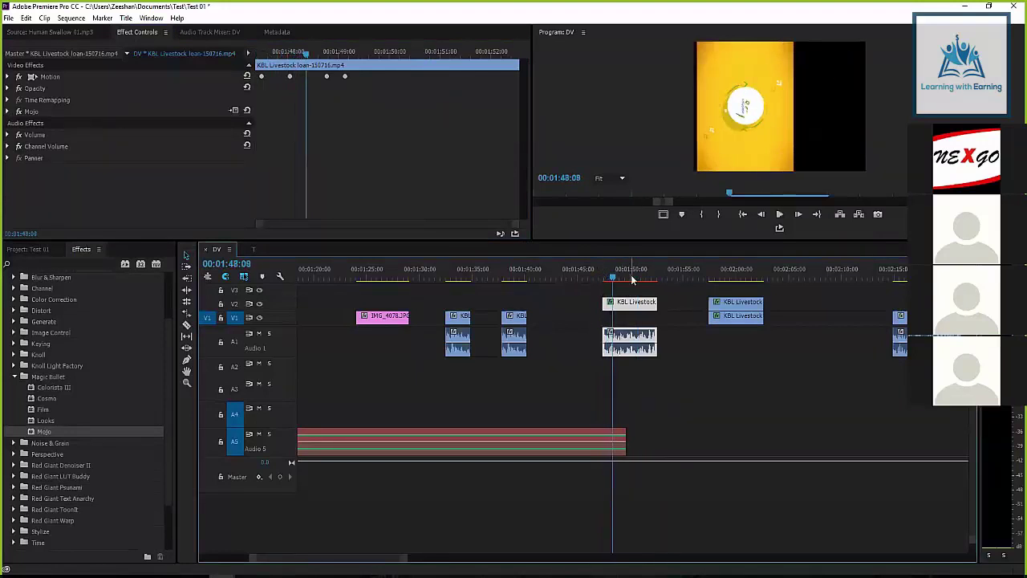
Mark the range around the V2 clip with an In point at 00:01:46:05 and an Out point at 00:01:53:16
{"action": "left_click", "coordinate": [590, 278]}
{"action": "key", "text": "i"}
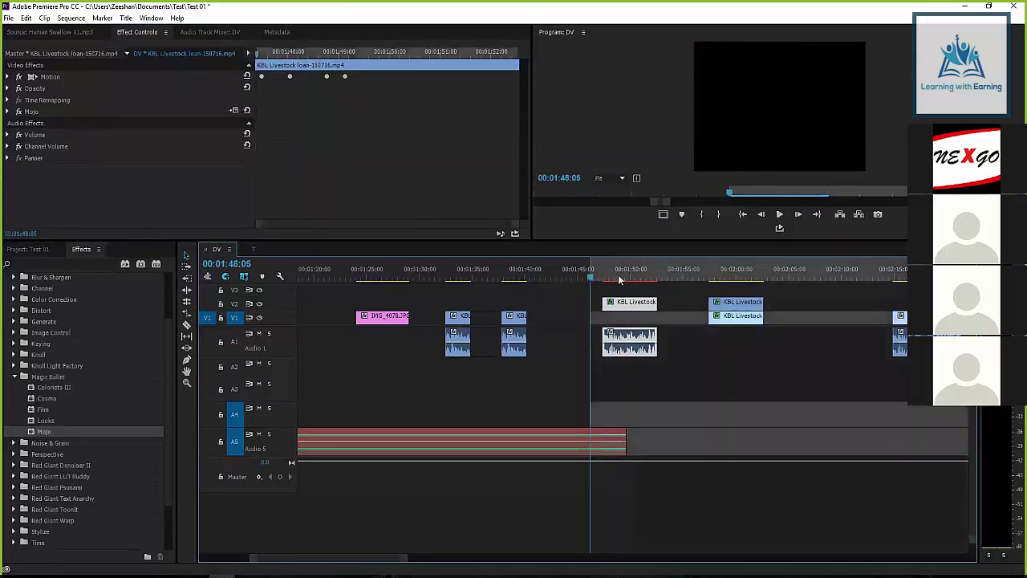
{"action": "left_click", "coordinate": [668, 276]}
{"action": "key", "text": "o"}
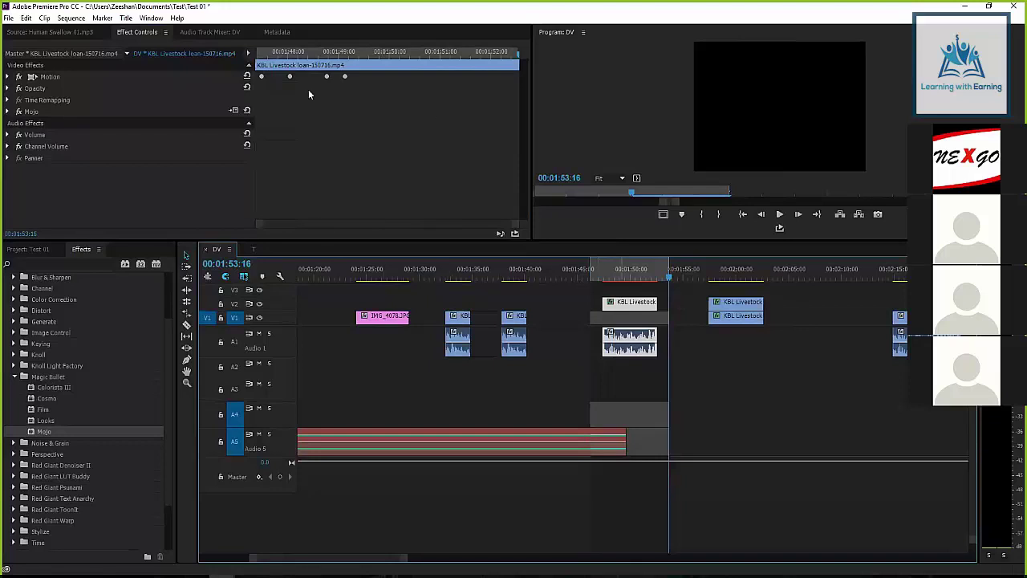
Examine the sequence's render commands, including Render In to Out, and leave them without rendering
{"action": "left_click", "coordinate": [152, 18]}
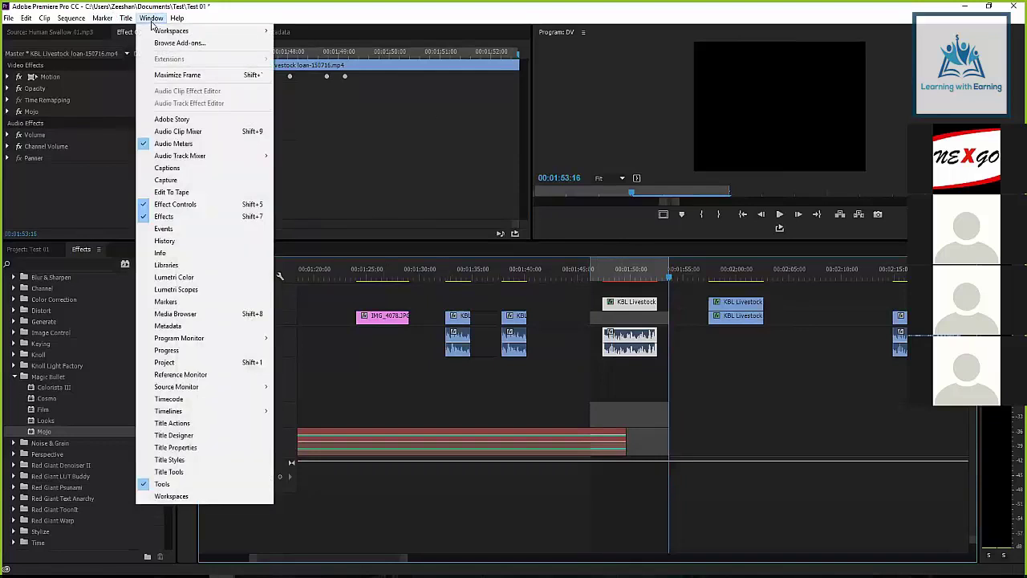
{"action": "mouse_move", "coordinate": [73, 18]}
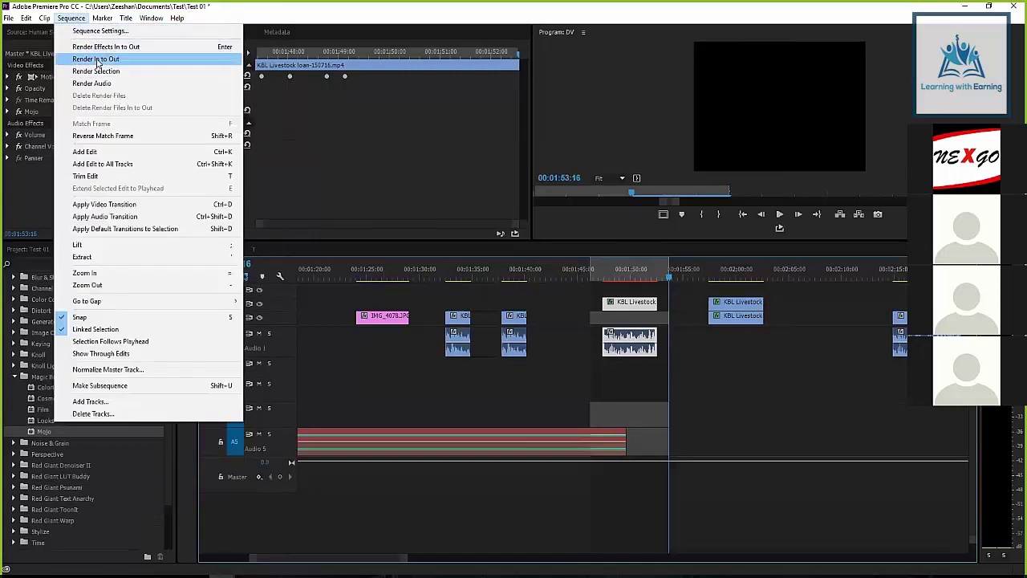
{"action": "left_click", "coordinate": [572, 299]}
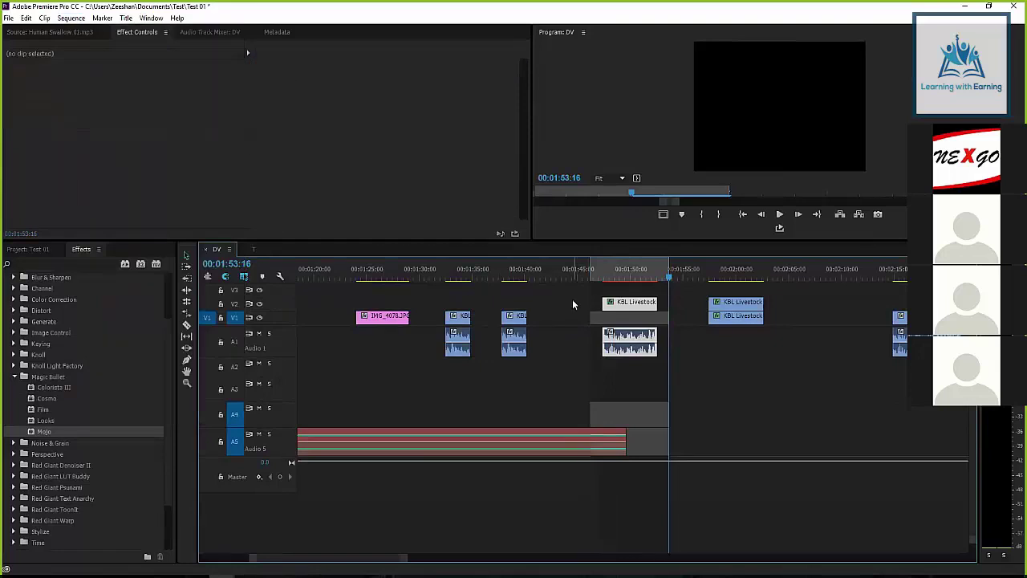
Render only the selected V2 clip with Render Selection and play the result, stopping at 00:01:50:09
{"action": "left_click", "coordinate": [726, 313]}
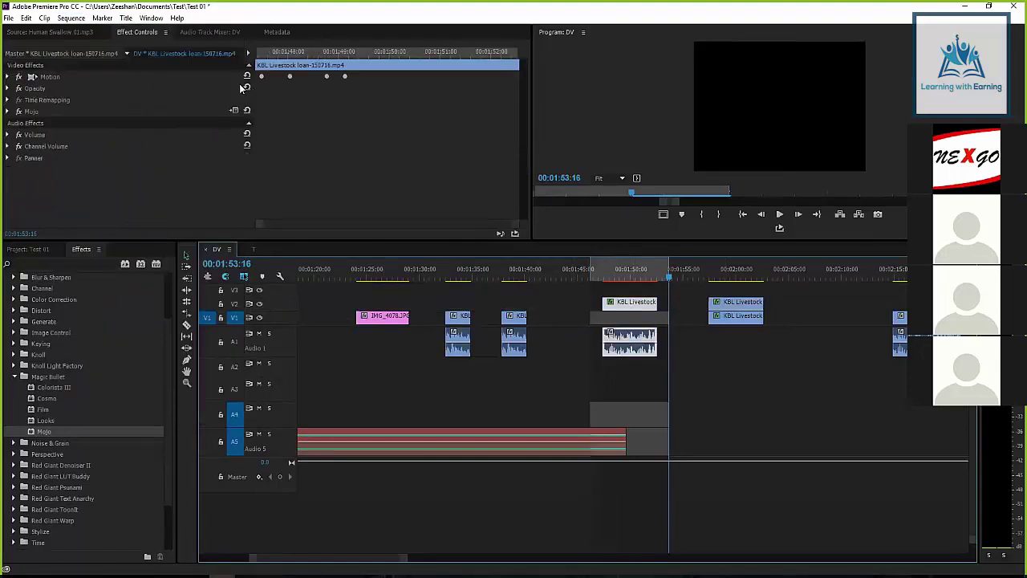
{"action": "left_click", "coordinate": [71, 18]}
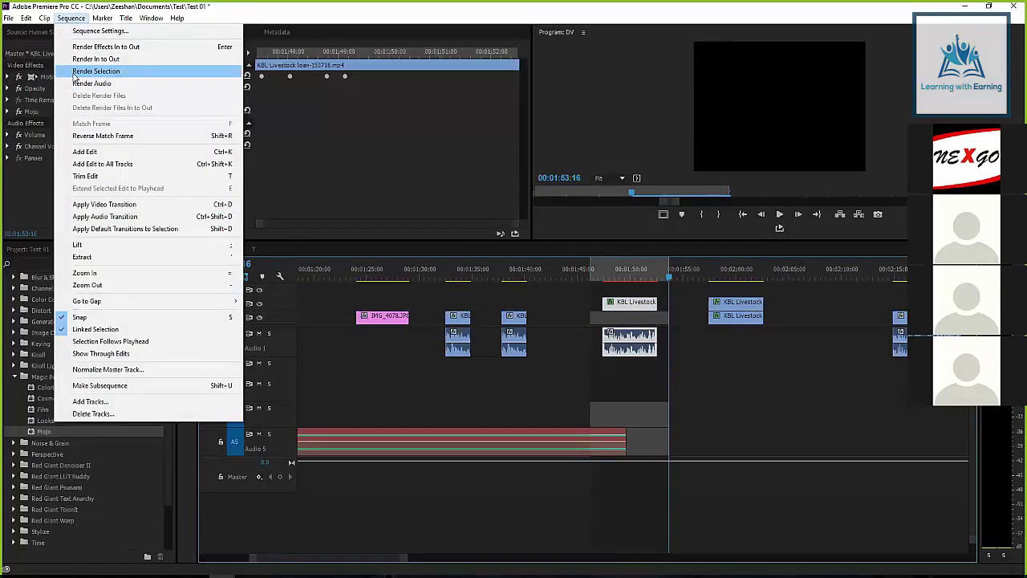
{"action": "left_click", "coordinate": [89, 72]}
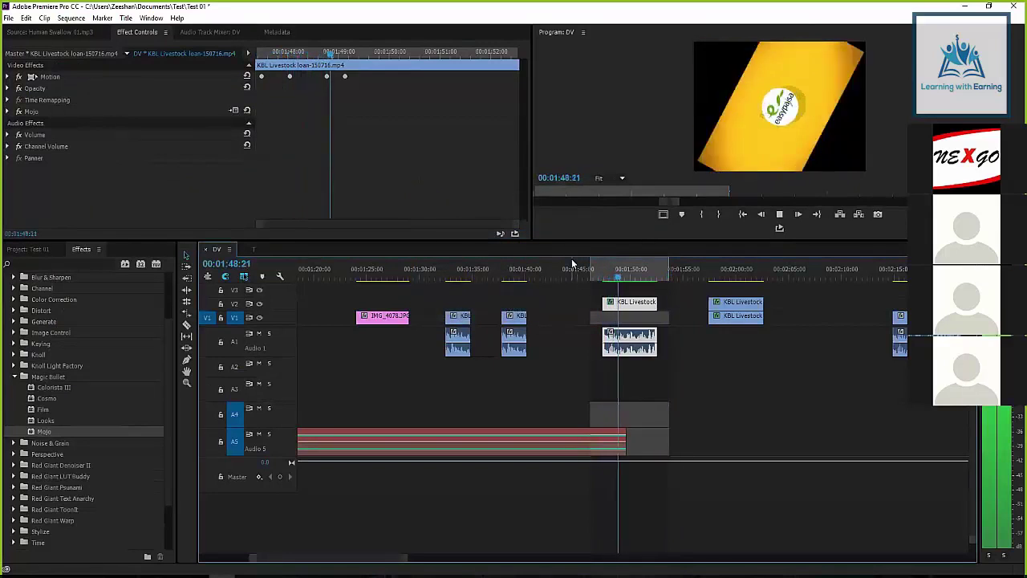
{"action": "key", "text": "space"}
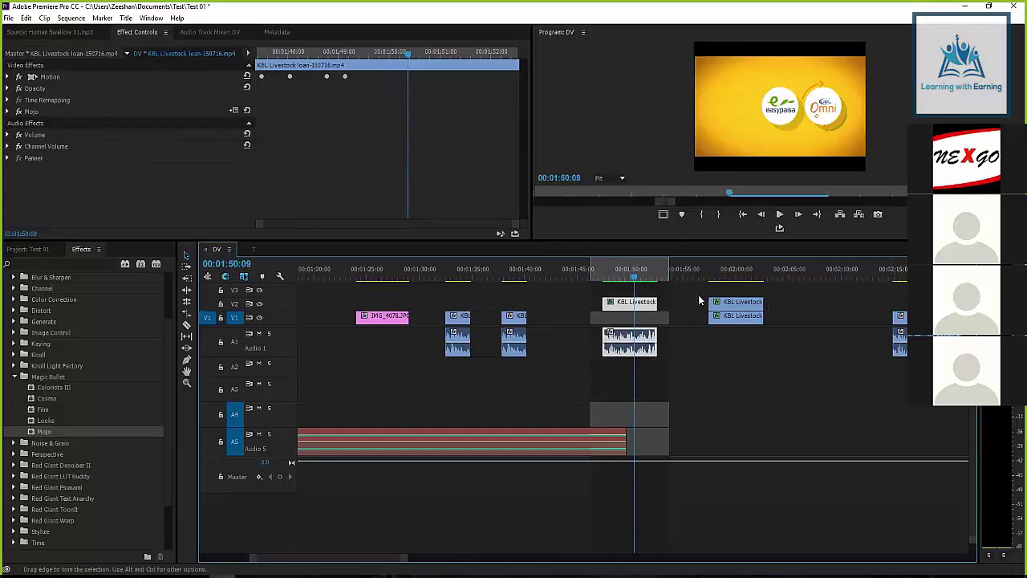
Inspect frames of the rendered V2 clip between about 00:01:47:23 and 00:01:49:21
{"action": "left_click", "coordinate": [609, 291]}
{"action": "left_click", "coordinate": [617, 275]}
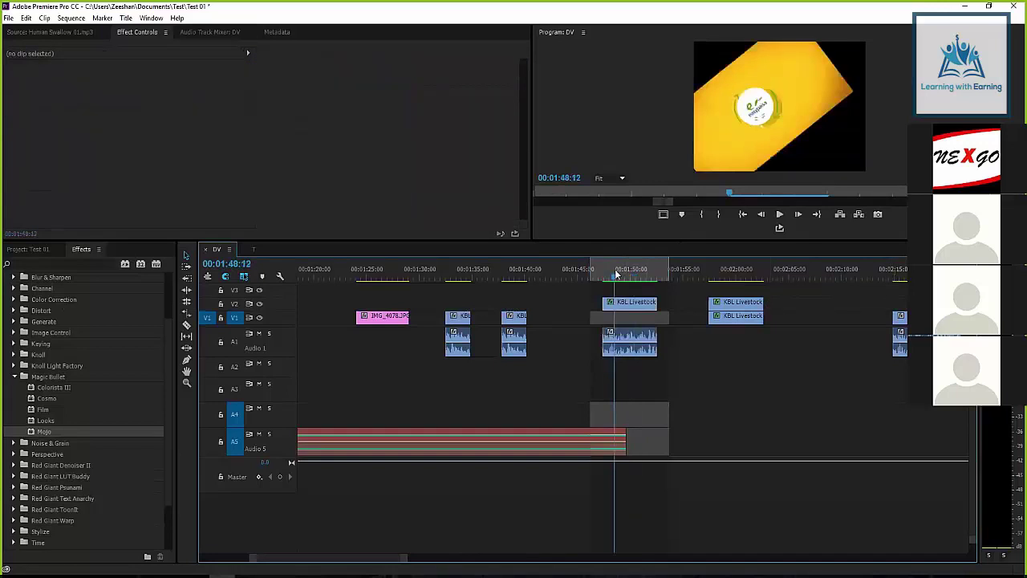
{"action": "left_click_drag", "start_coordinate": [614, 275], "coordinate": [620, 274]}
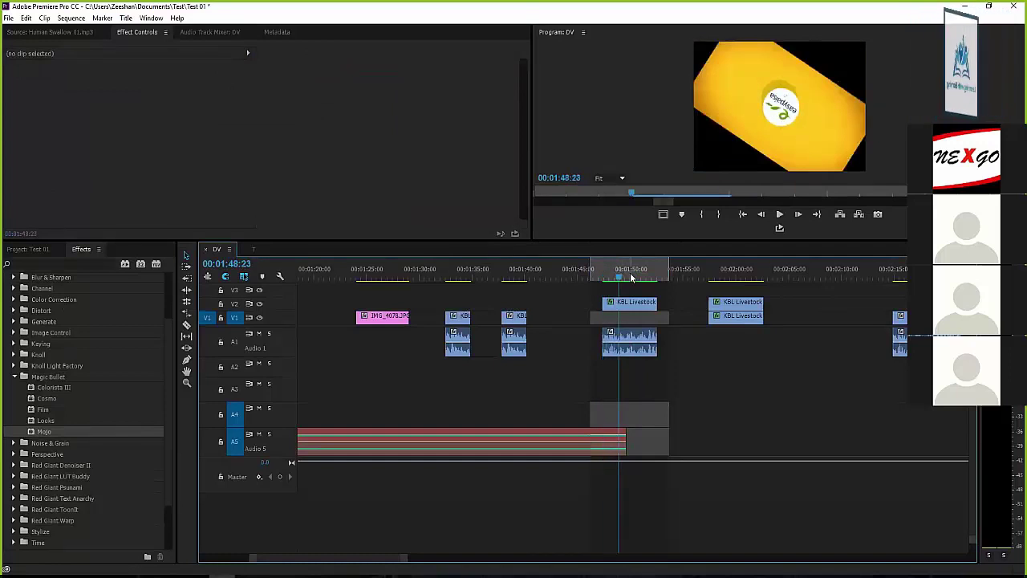
{"action": "left_click", "coordinate": [629, 276]}
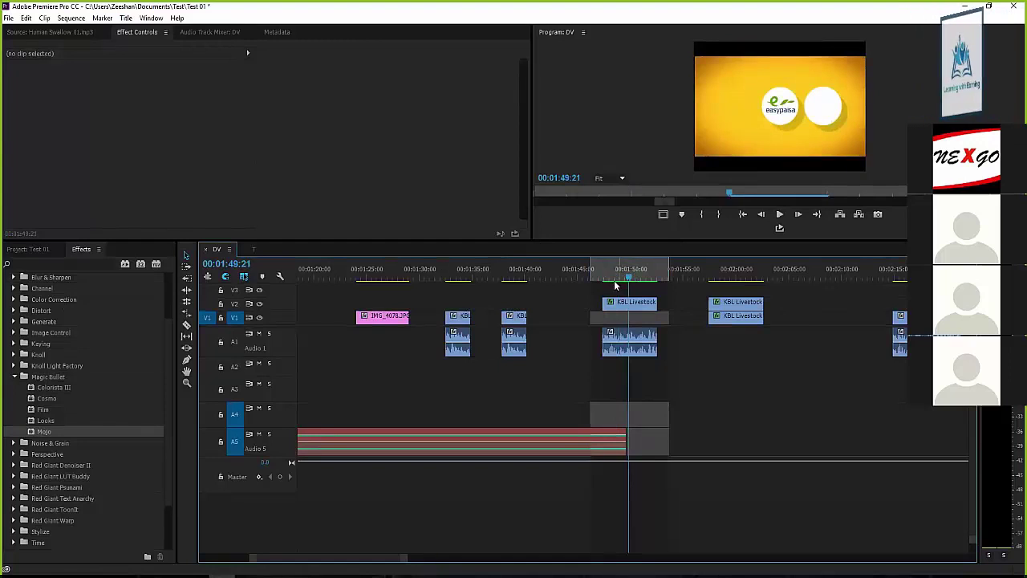
{"action": "left_click", "coordinate": [610, 275]}
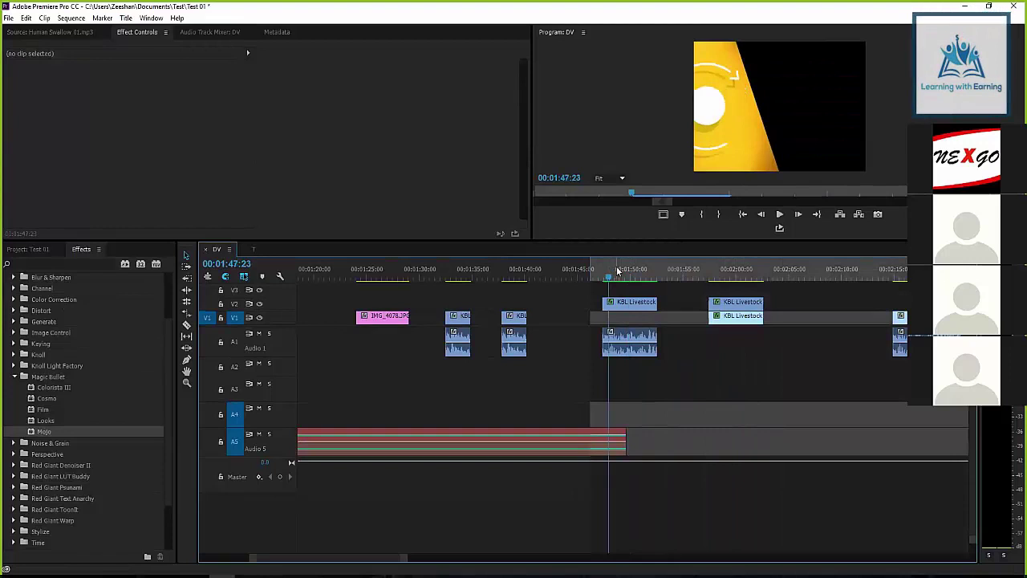
Mark the V2 clip's range with an In point at 00:01:47:04 and an Out point at 00:01:52:18
{"action": "key", "text": "Up"}
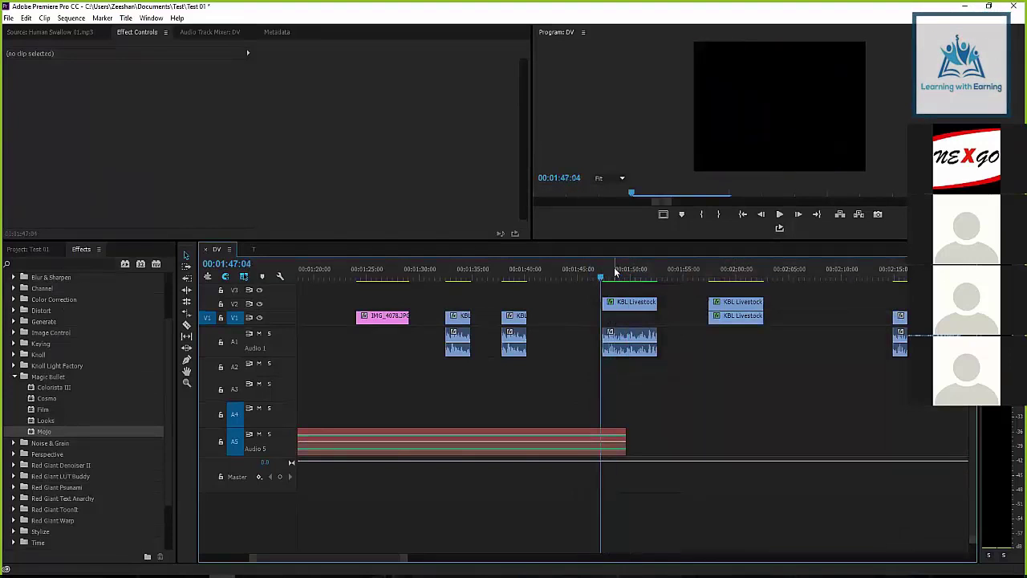
{"action": "key", "text": "i"}
{"action": "key", "text": "Down"}
{"action": "key", "text": "o"}
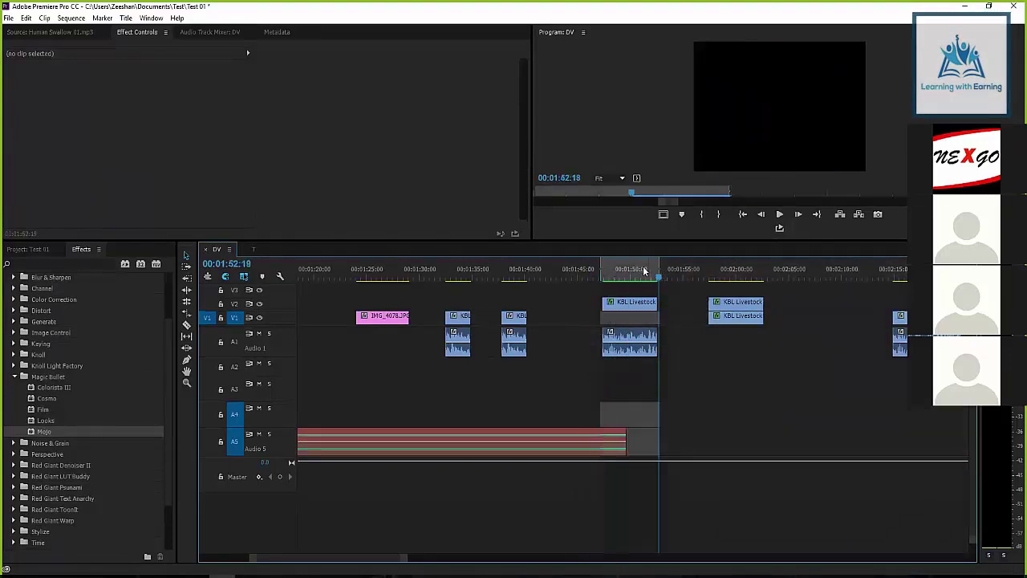
Select the V2 clip, then delete all render files associated with the project and accept the confirmation
{"action": "left_click", "coordinate": [634, 306]}
{"action": "left_click", "coordinate": [74, 19]}
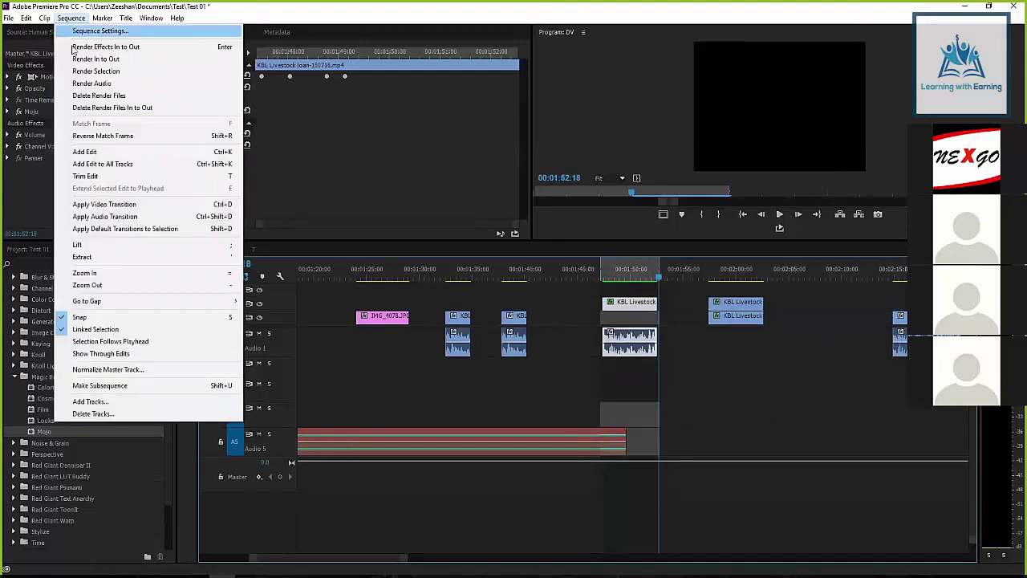
{"action": "left_click", "coordinate": [79, 98]}
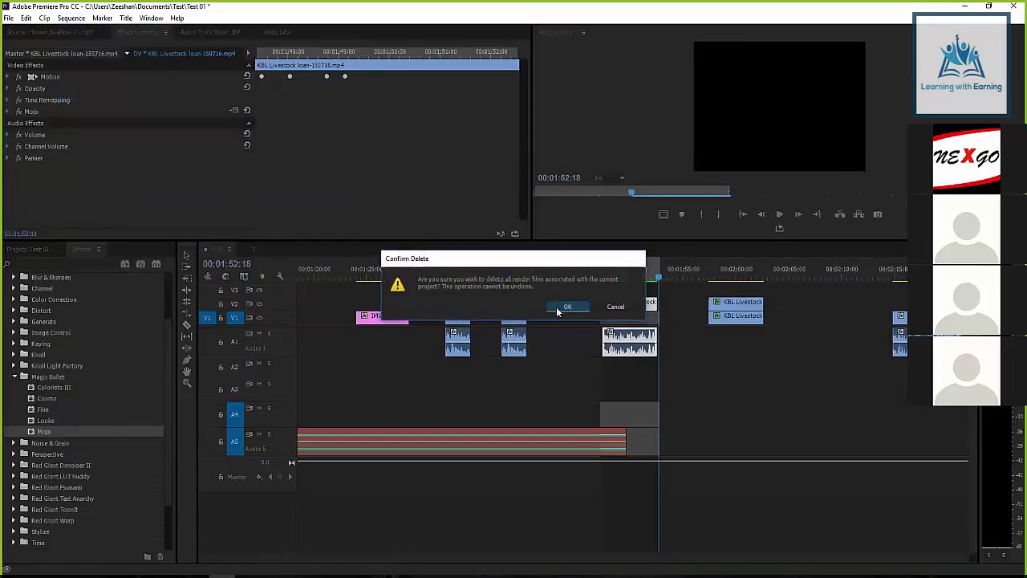
{"action": "left_click", "coordinate": [566, 306]}
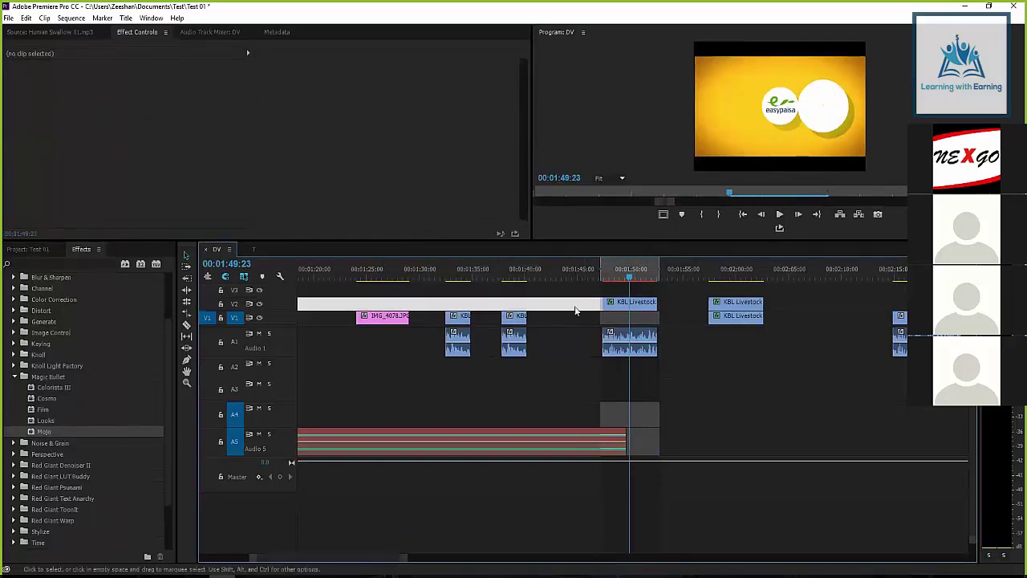
Check the unrendered V2 clip's playback with Mojo by playing it twice from near its start
{"action": "left_click", "coordinate": [626, 273]}
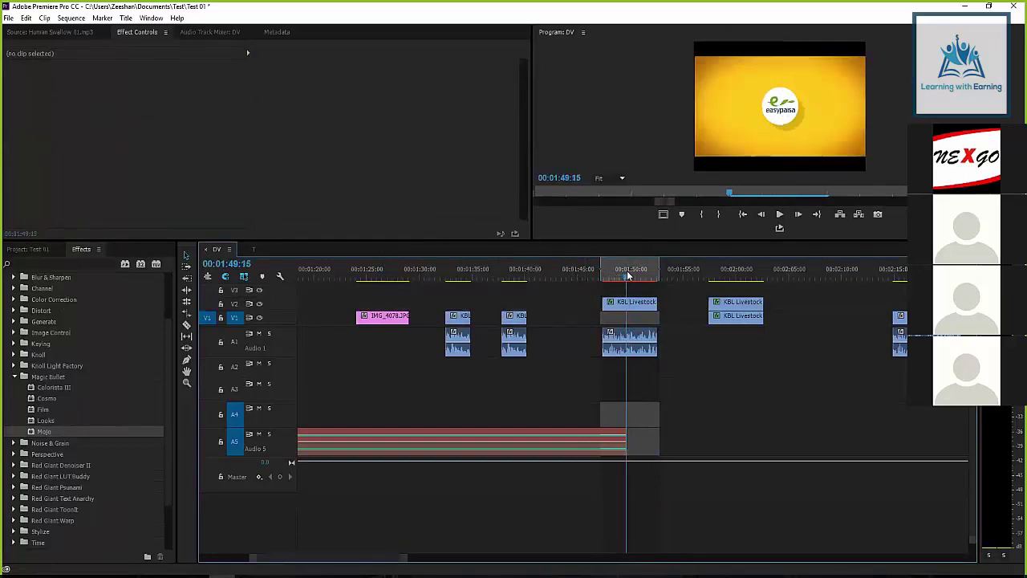
{"action": "left_click", "coordinate": [599, 273]}
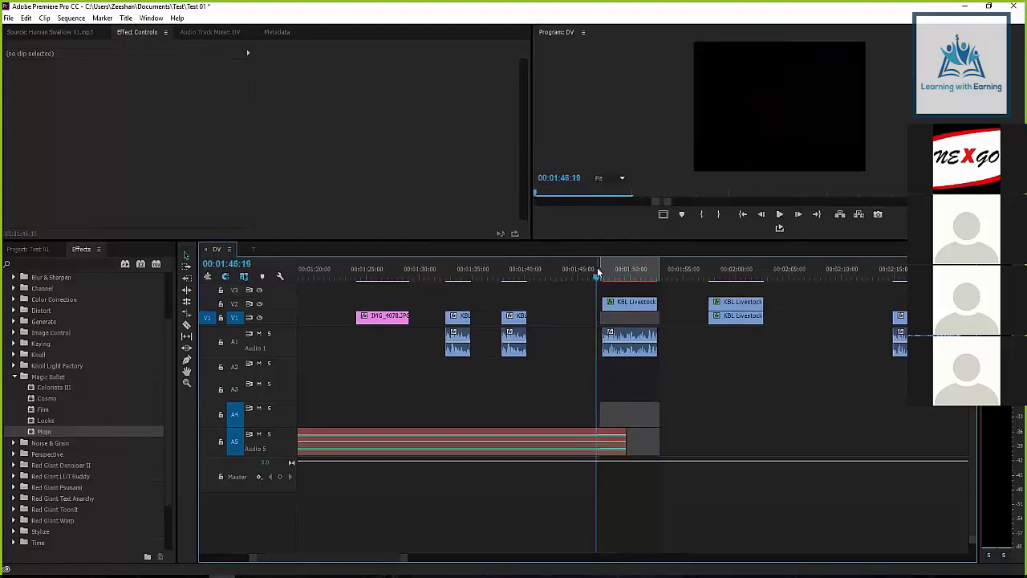
{"action": "key", "text": "space"}
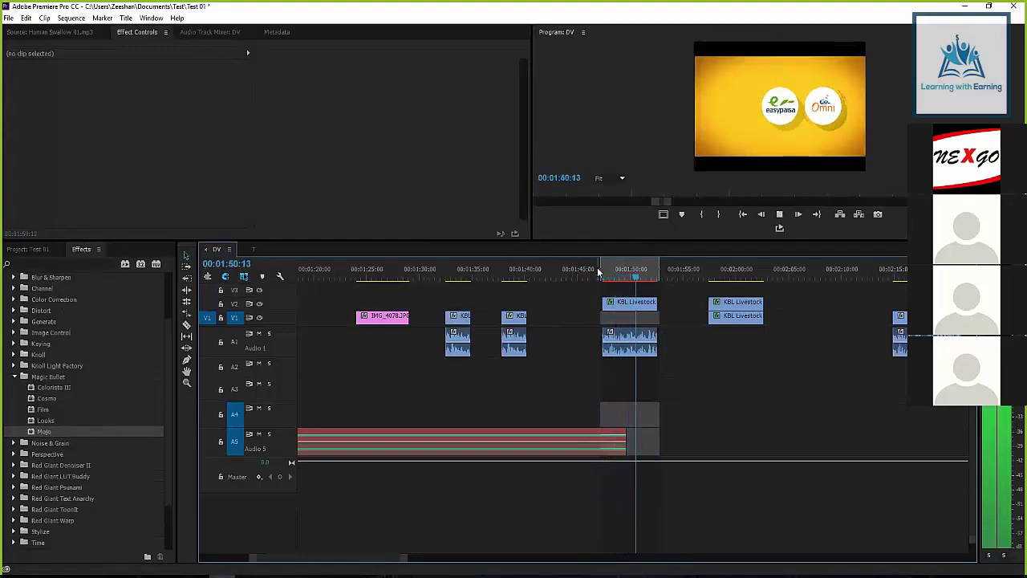
{"action": "key", "text": "space"}
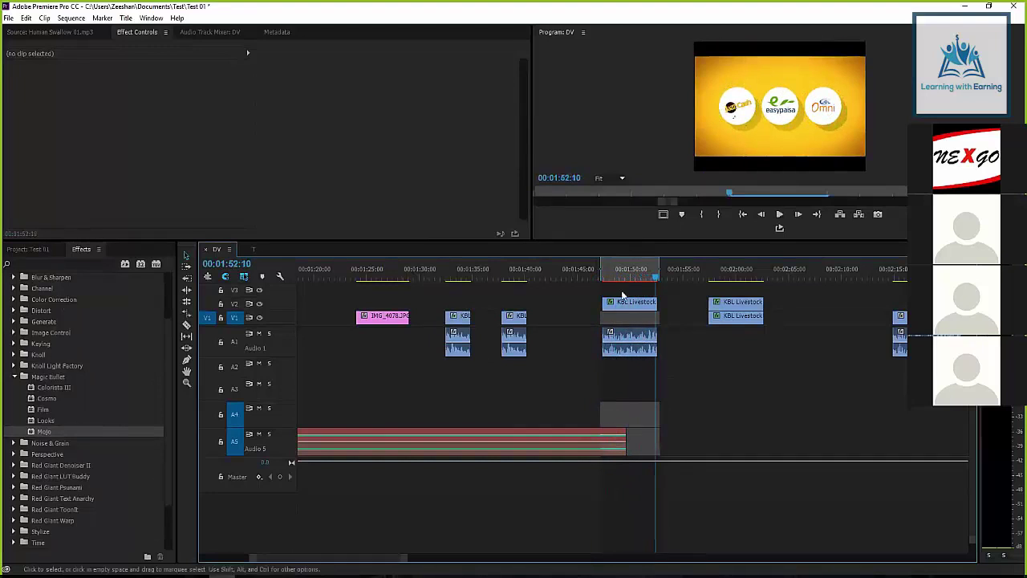
{"action": "left_click", "coordinate": [630, 311]}
{"action": "left_click", "coordinate": [19, 112]}
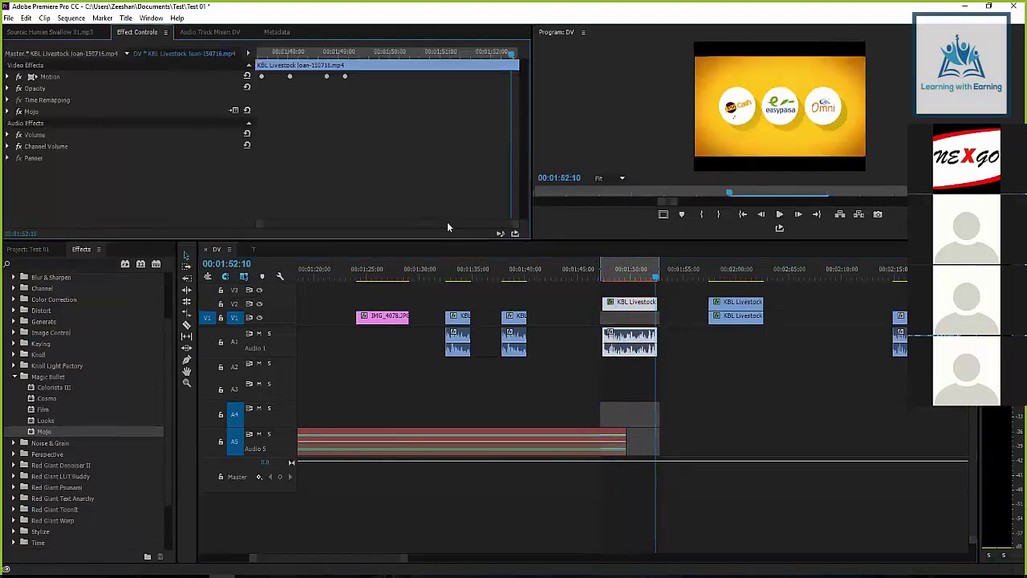
{"action": "left_click", "coordinate": [601, 270]}
{"action": "key", "text": "space"}
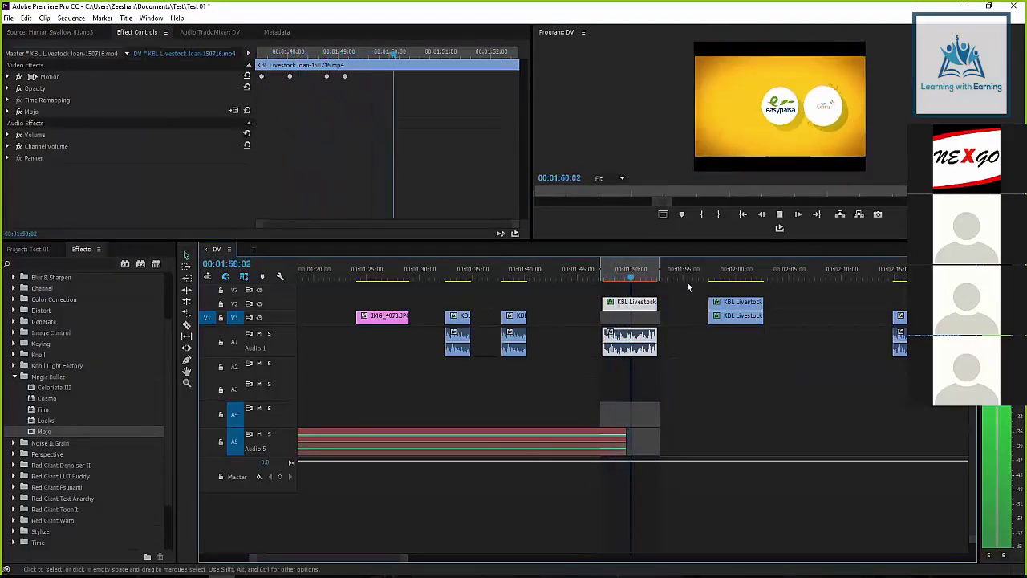
Copy the V2 clip's Mojo effect and paste it onto the V1 clip under the playhead at 00:02:17:08
{"action": "left_click_drag", "start_coordinate": [688, 275], "coordinate": [918, 274]}
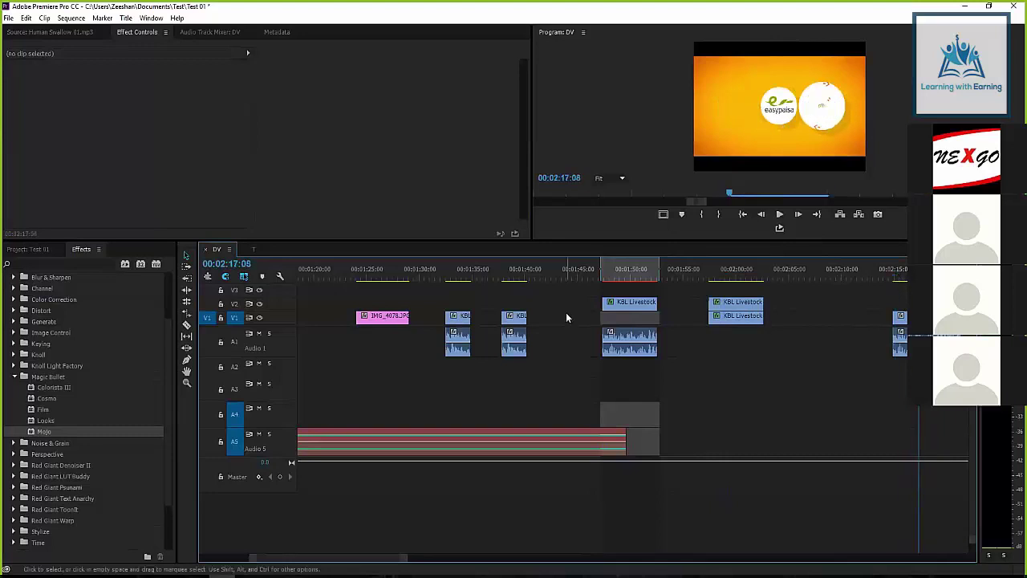
{"action": "left_click", "coordinate": [630, 337]}
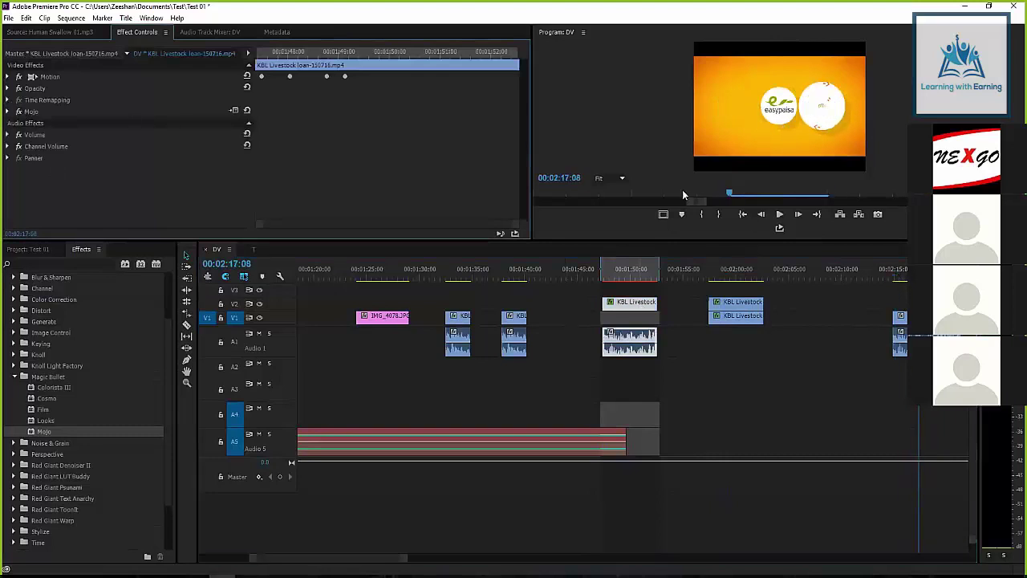
{"action": "left_click", "coordinate": [834, 303]}
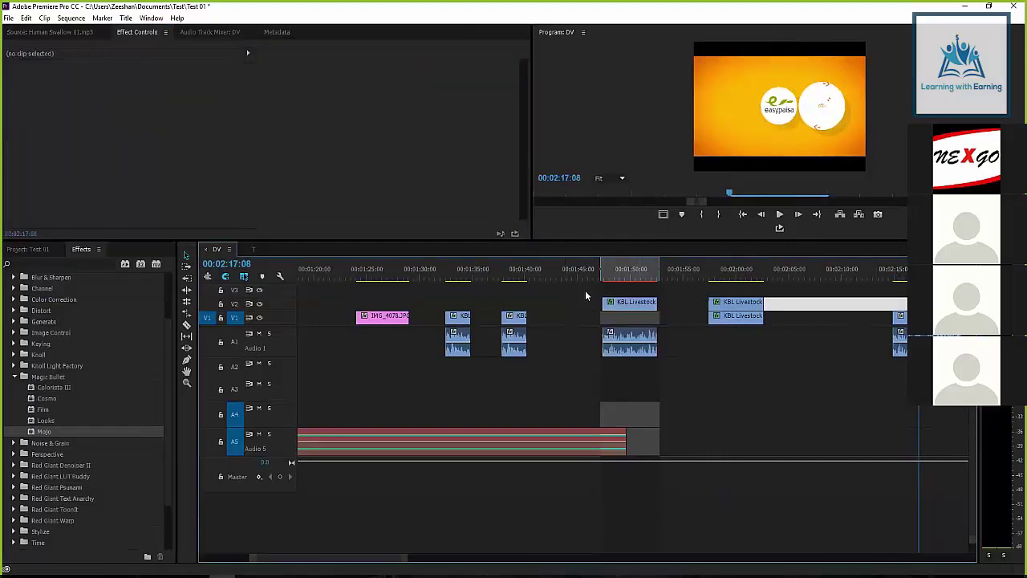
{"action": "left_click", "coordinate": [637, 306]}
{"action": "left_click", "coordinate": [34, 114]}
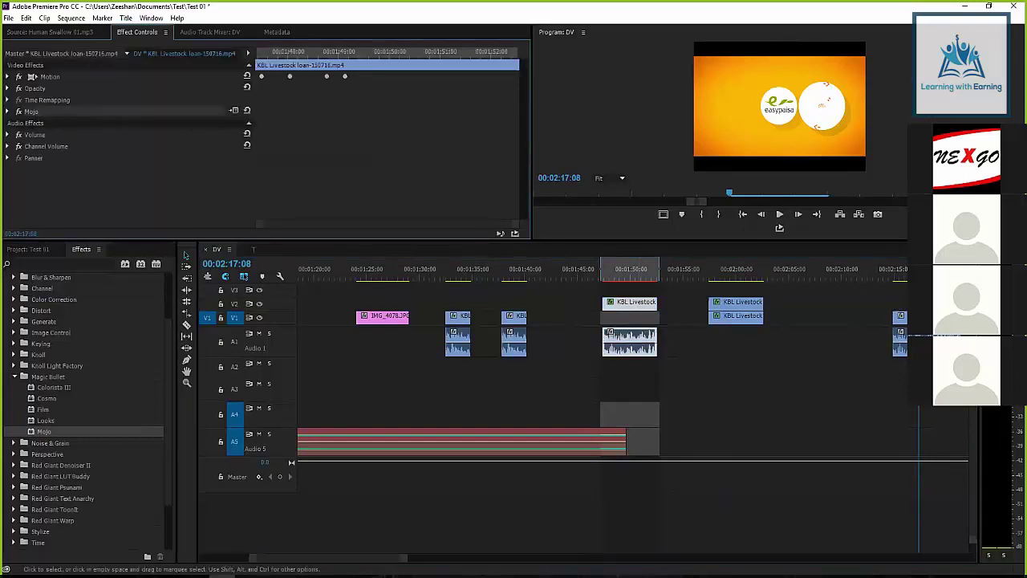
{"action": "left_click", "coordinate": [923, 317]}
{"action": "right_click", "coordinate": [71, 146]}
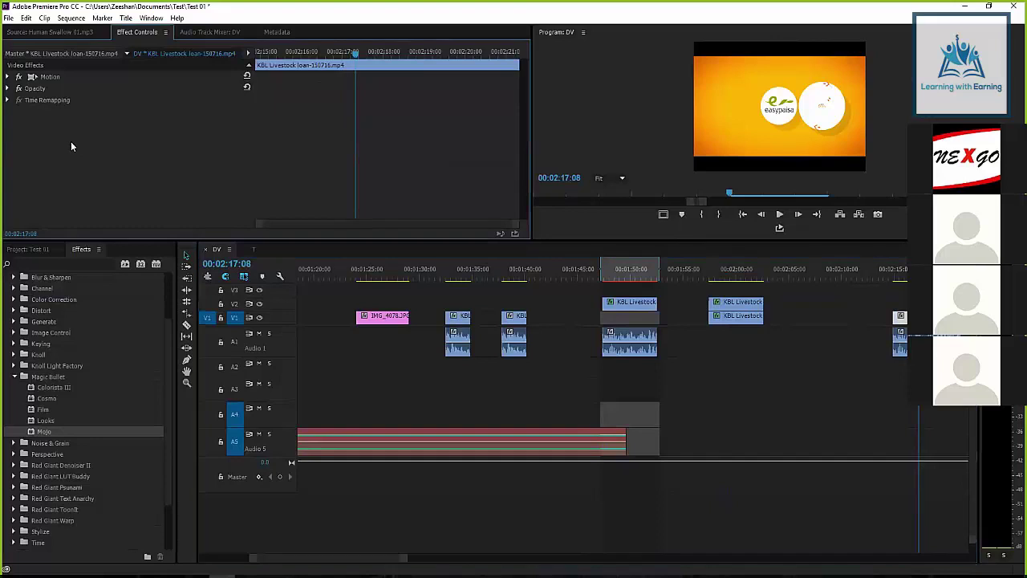
{"action": "left_click", "coordinate": [88, 219]}
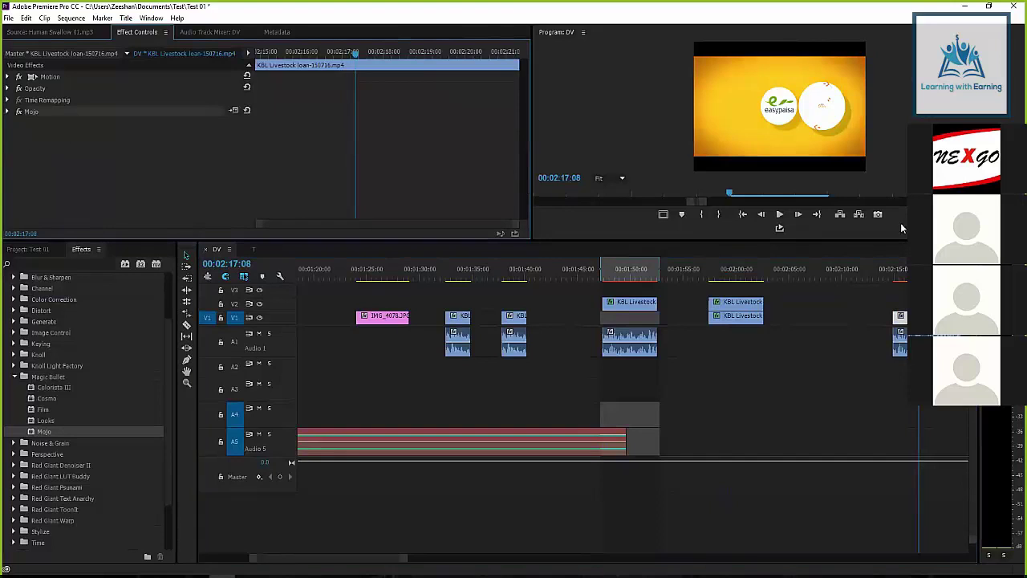
Play the V1 clip with the pasted Mojo effect before rendering, from 00:02:14:17 past its end to about 00:02:21:24
{"action": "left_click", "coordinate": [894, 272]}
{"action": "key", "text": "space"}
{"action": "key", "text": "space"}
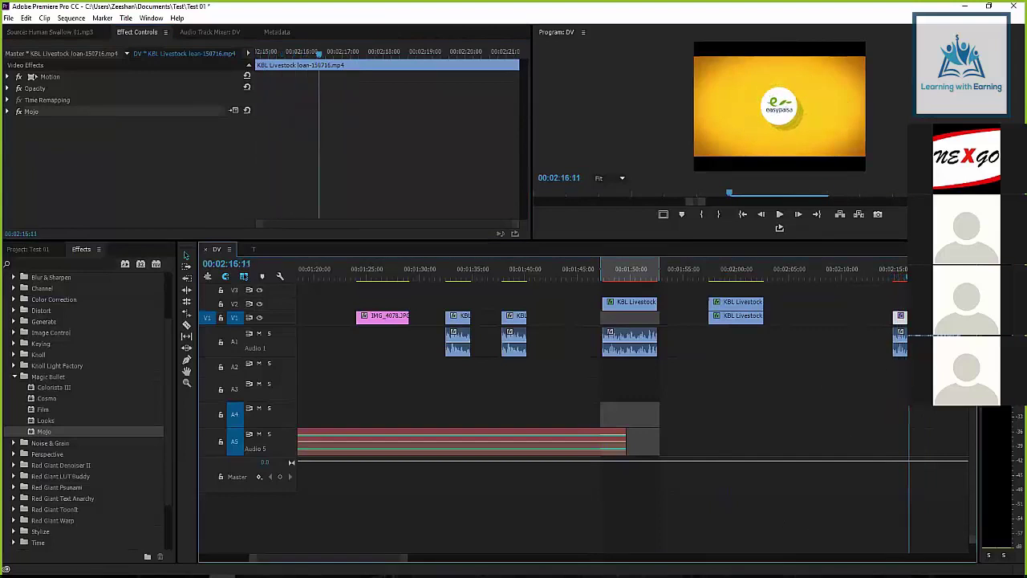
{"action": "left_click", "coordinate": [893, 276]}
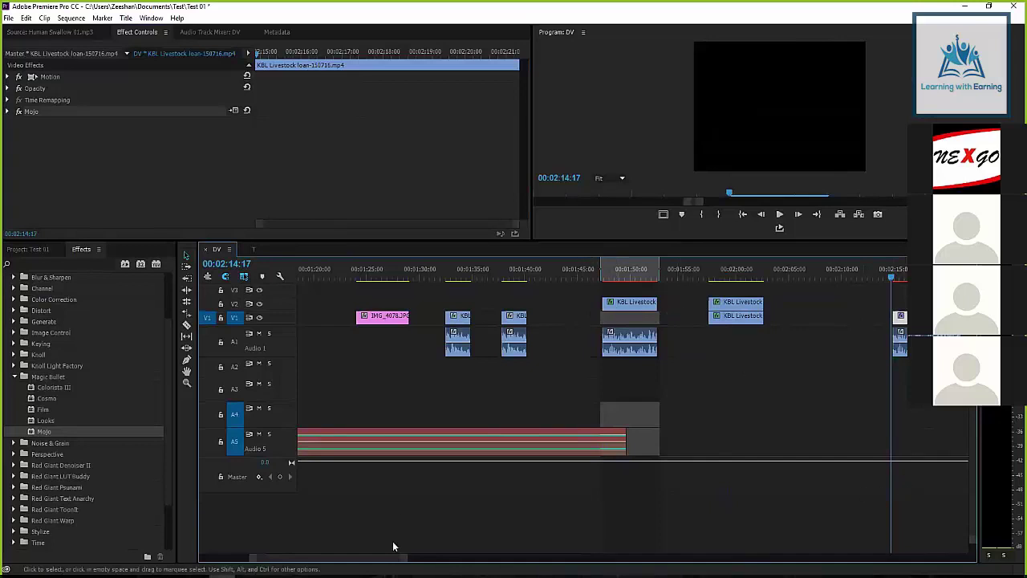
{"action": "left_click_drag", "start_coordinate": [376, 557], "coordinate": [396, 558]}
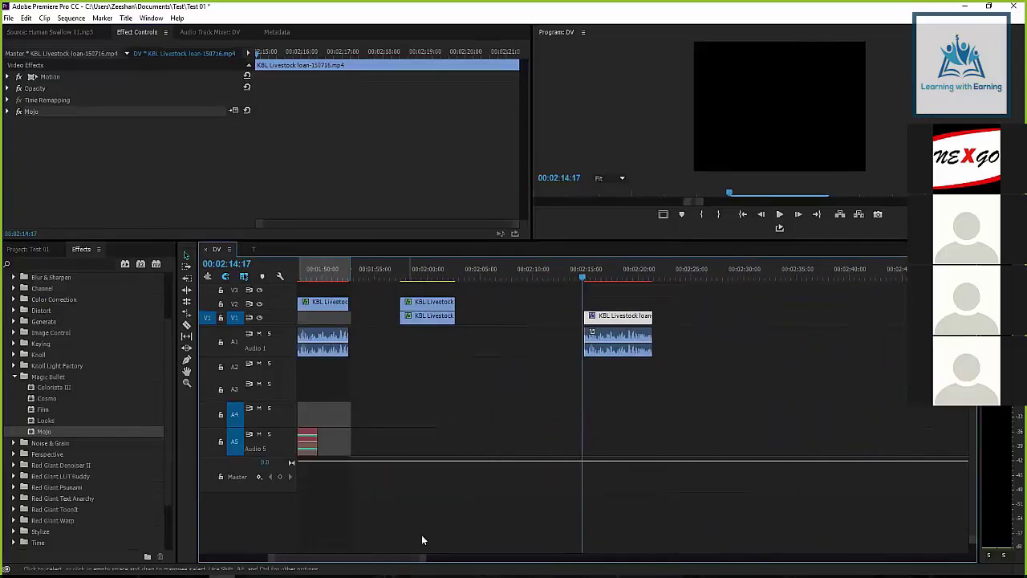
{"action": "left_click", "coordinate": [609, 299]}
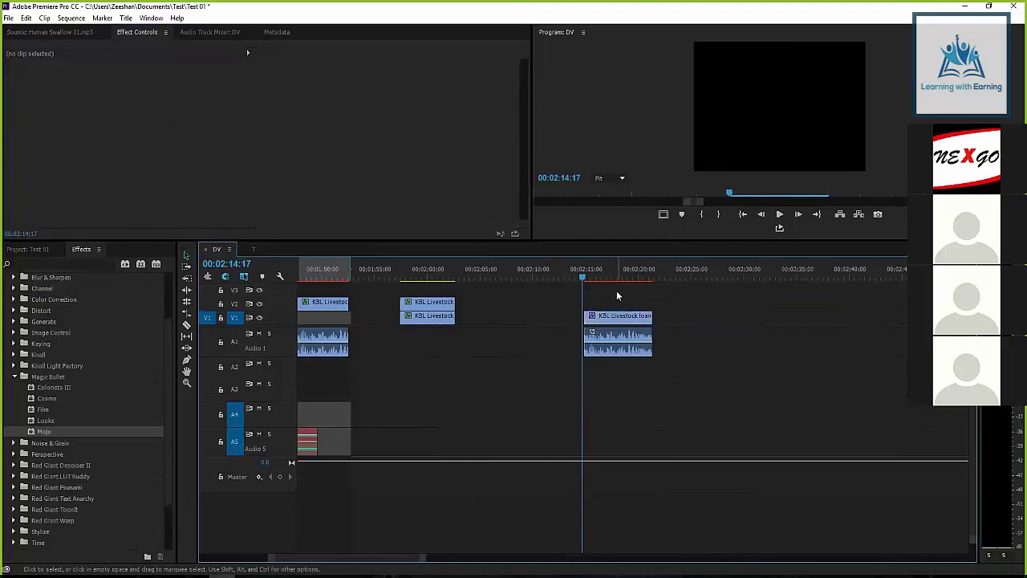
{"action": "key", "text": "space"}
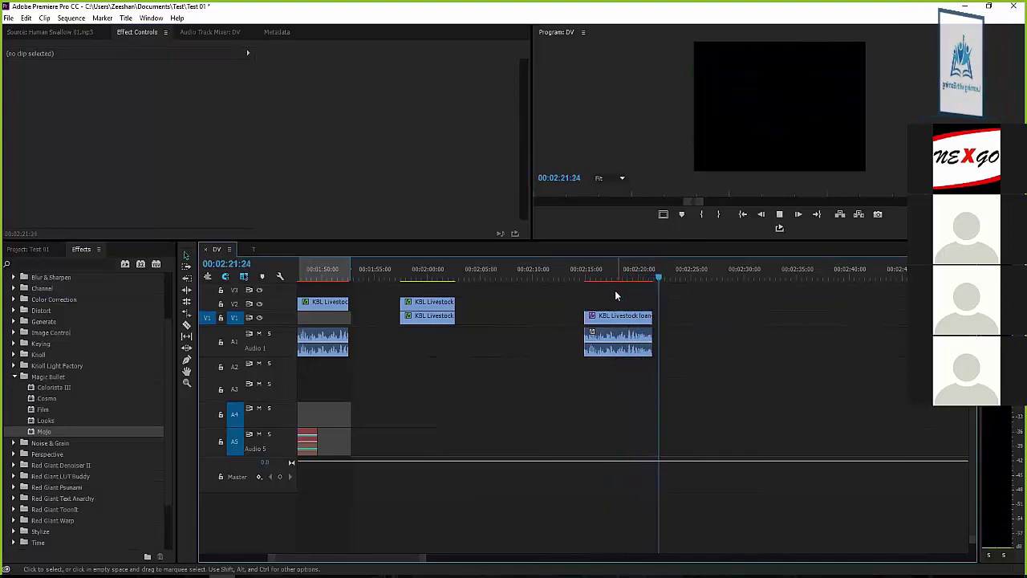
{"action": "key", "text": "space"}
Render the V1 clip near 00:02:15:00 with Render Selection and play it back, stopping at 00:02:19:20
{"action": "left_click", "coordinate": [618, 316]}
{"action": "key", "text": "Up"}
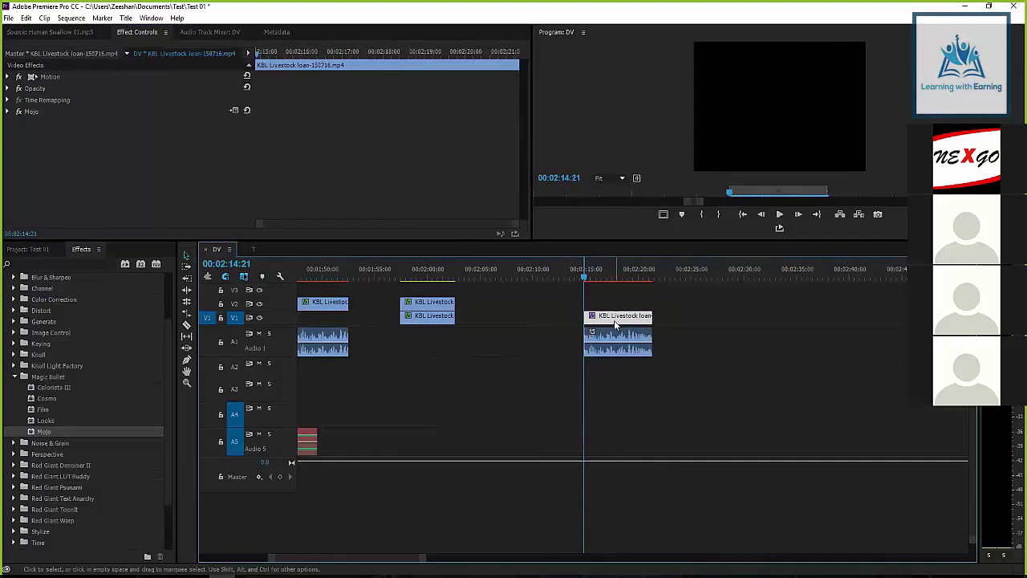
{"action": "left_click", "coordinate": [71, 18]}
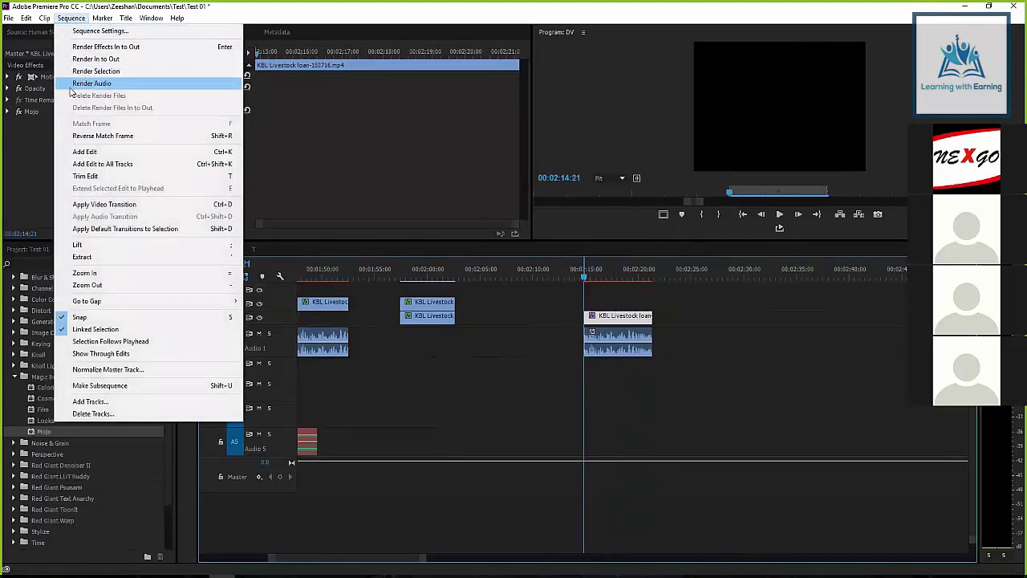
{"action": "left_click", "coordinate": [94, 70]}
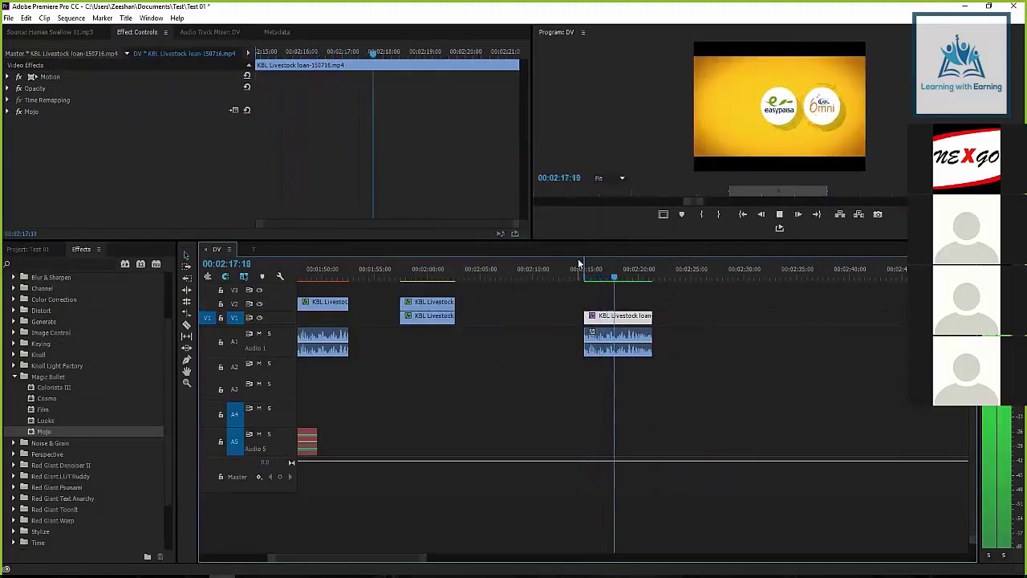
{"action": "key", "text": "space"}
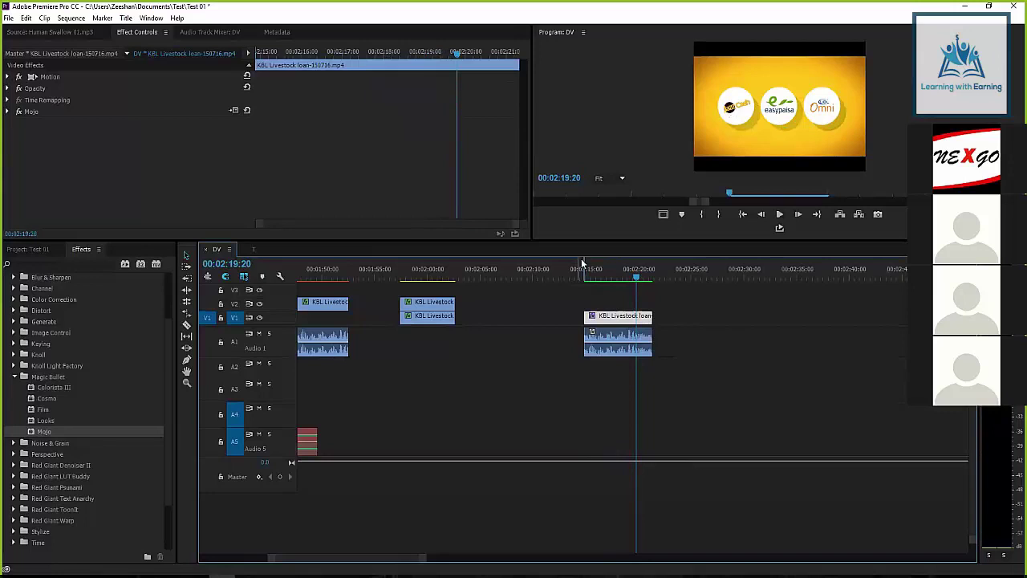
Step forward through the rendered V1 clip frame by frame to 00:02:20:01
{"action": "key", "text": "Right"}
{"action": "key", "text": "Right"}
{"action": "key", "text": "Right"}
{"action": "key", "text": "Right"}
{"action": "key", "text": "Right"}
{"action": "key", "text": "Right"}
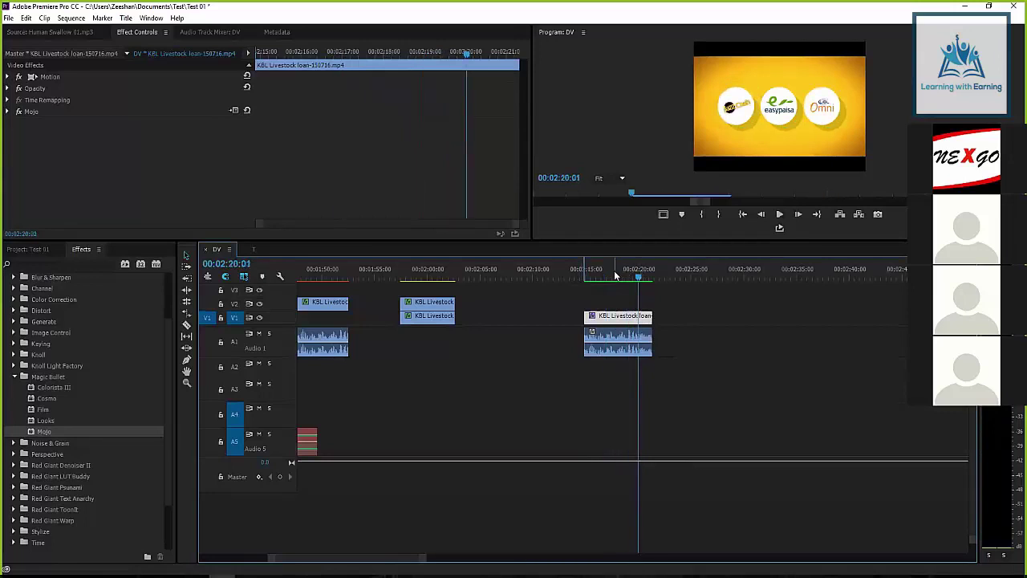
Replay the rendered V1 clip from 00:02:14:14 and return the playhead to 00:02:19:07
{"action": "left_click_drag", "start_coordinate": [554, 270], "coordinate": [583, 271]}
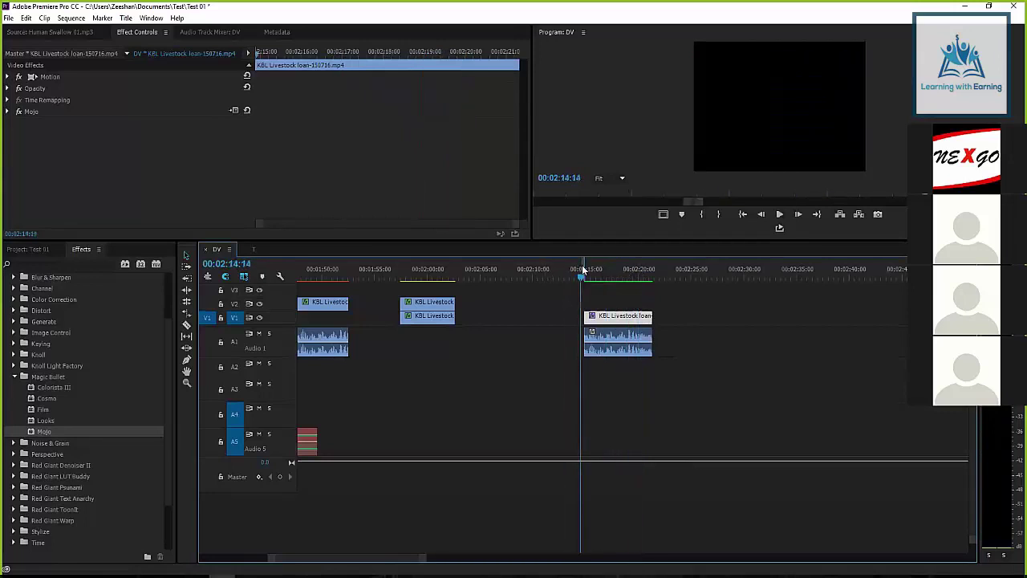
{"action": "key", "text": "space"}
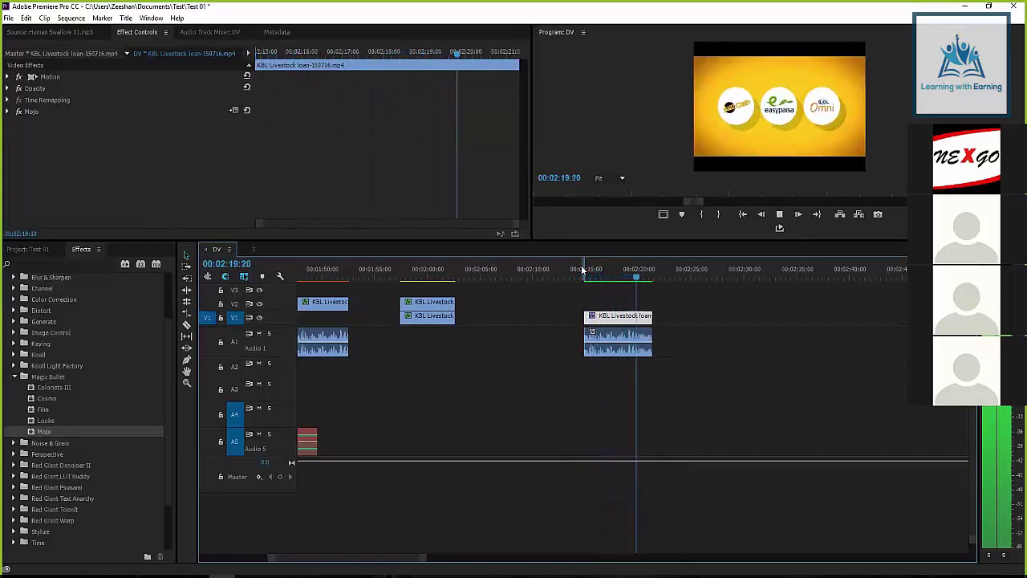
{"action": "key", "text": "space"}
{"action": "left_click", "coordinate": [627, 271]}
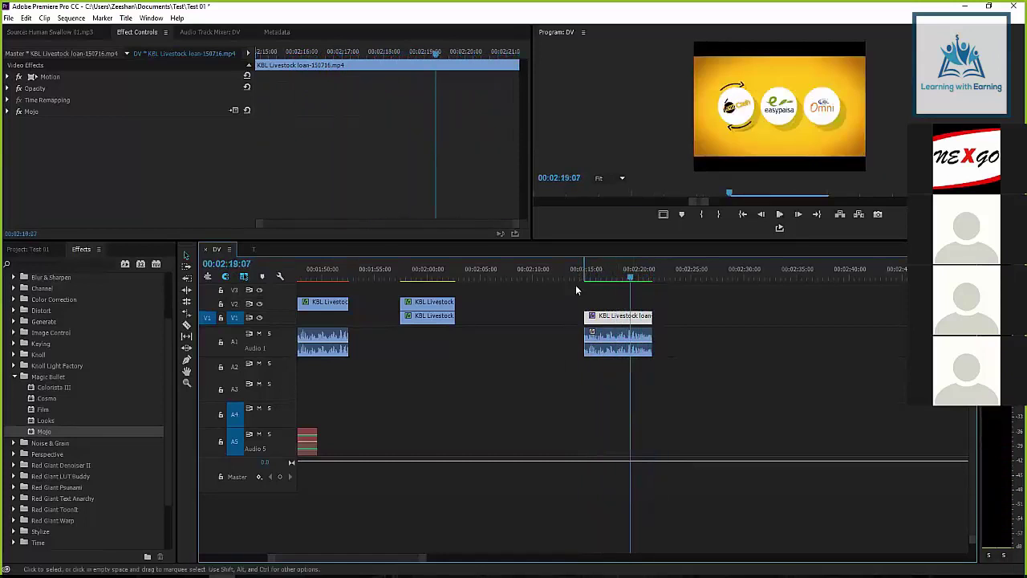
Scrub through the rendered V1 clip to 00:02:18:02 and select that clip
{"action": "left_click", "coordinate": [544, 288]}
{"action": "mouse_move", "coordinate": [611, 277]}
{"action": "left_mouse_down"}
{"action": "mouse_move", "coordinate": [633, 277]}
{"action": "mouse_move", "coordinate": [615, 277]}
{"action": "left_mouse_up"}
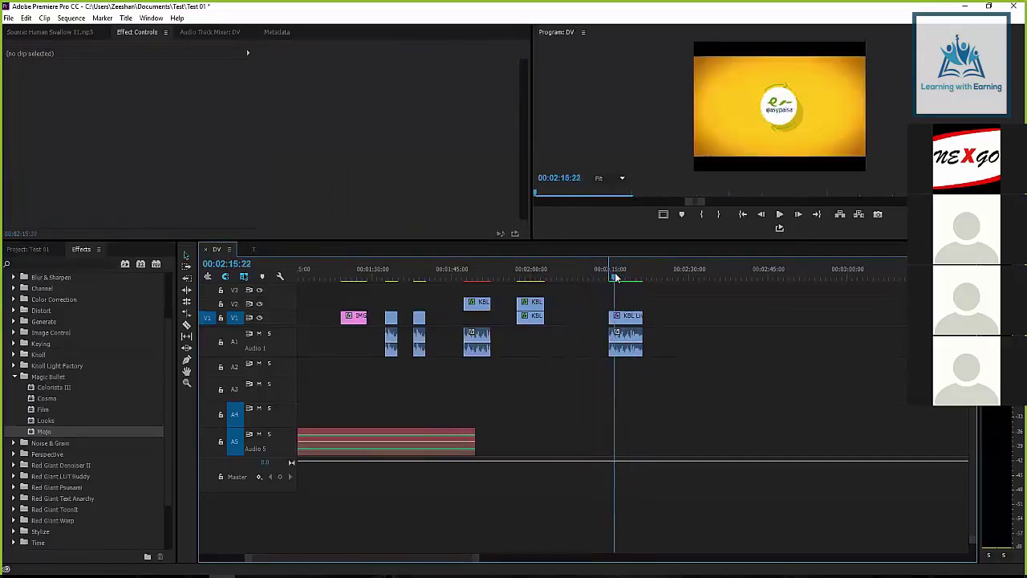
{"action": "left_click_drag", "start_coordinate": [613, 277], "coordinate": [625, 275]}
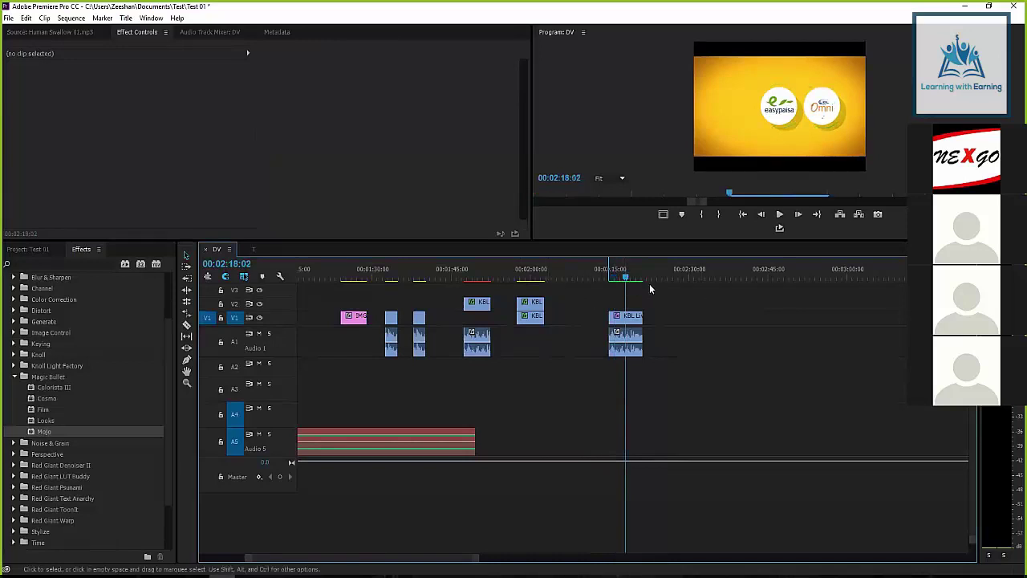
{"action": "left_click", "coordinate": [634, 314]}
{"action": "left_click", "coordinate": [651, 300]}
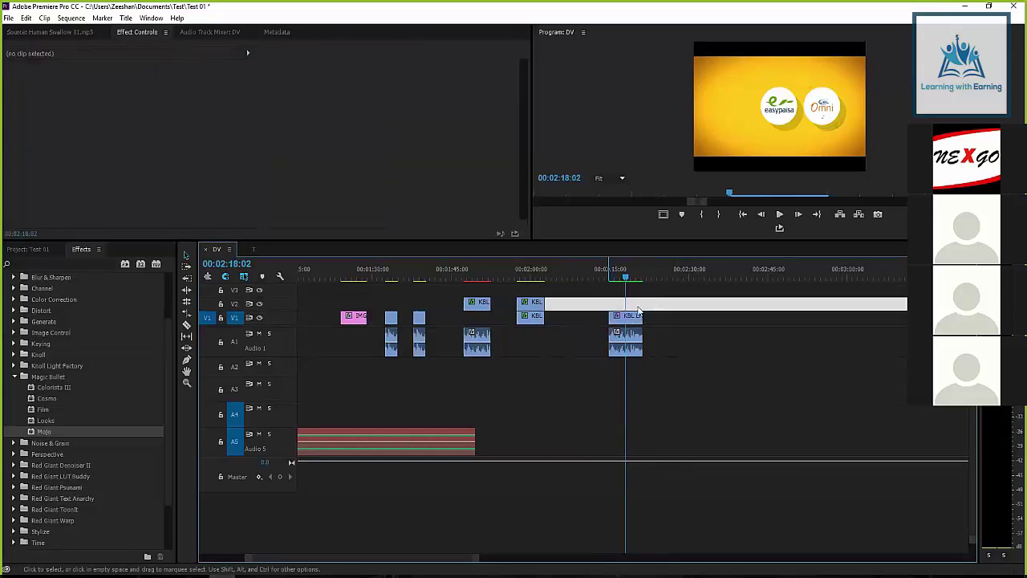
{"action": "left_click", "coordinate": [636, 315]}
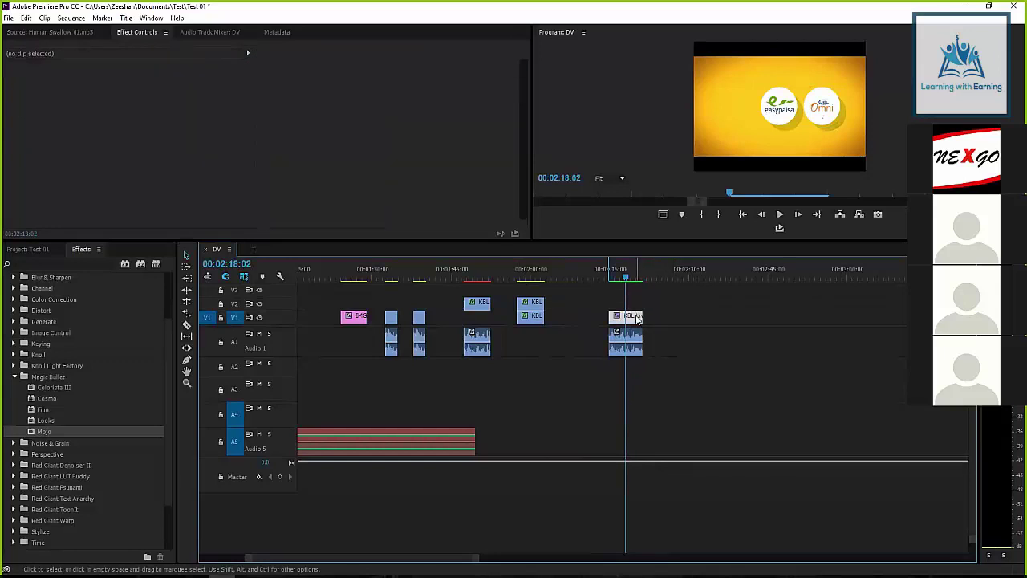
Review the DV sequence's settings, including editing mode, frame size and fields, without changing anything
{"action": "left_click", "coordinate": [70, 19]}
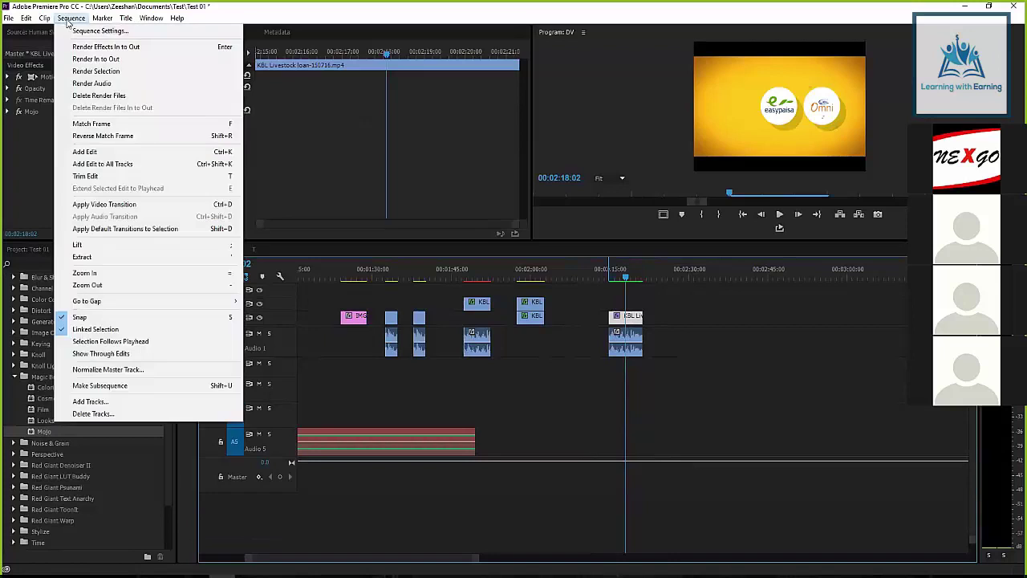
{"action": "left_click", "coordinate": [98, 32]}
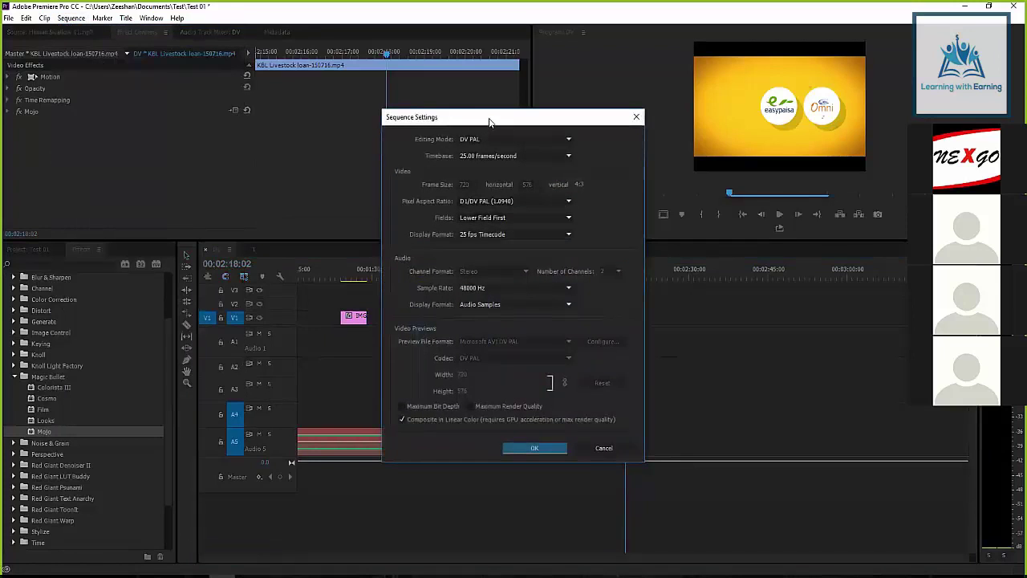
{"action": "left_click_drag", "start_coordinate": [489, 122], "coordinate": [432, 154]}
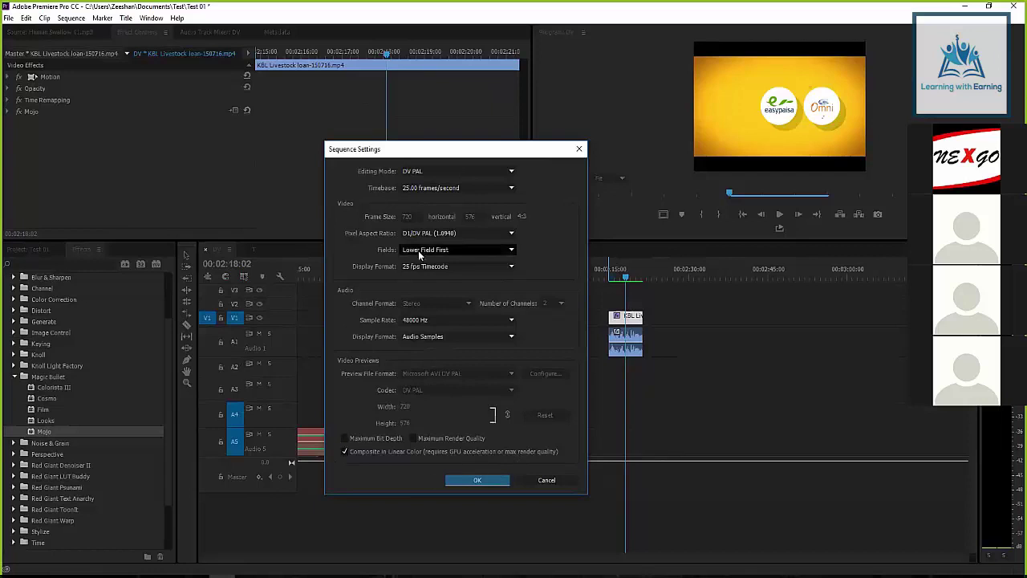
{"action": "left_click", "coordinate": [544, 481]}
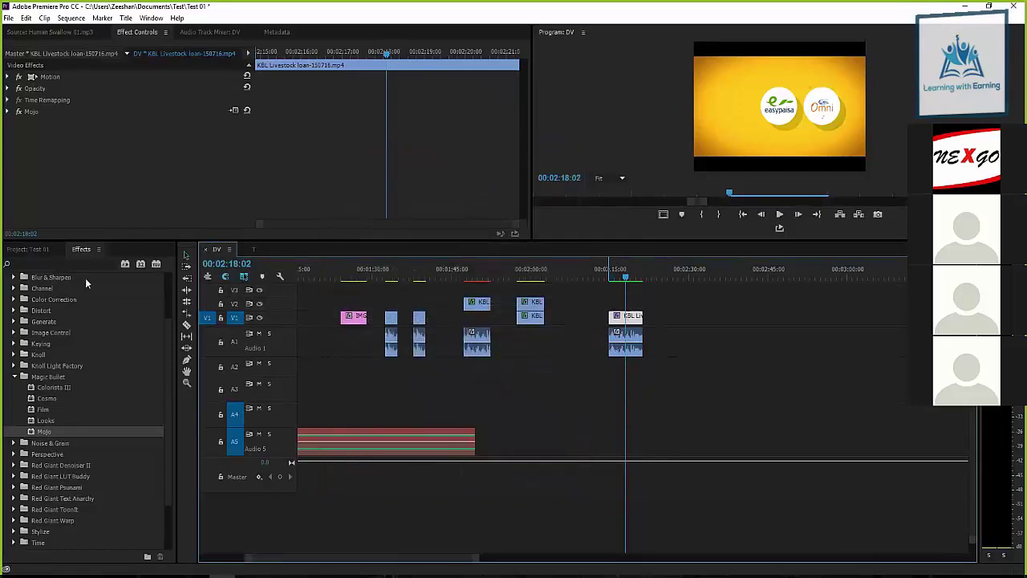
Open sequence T from the project and review its sequence settings without changing anything
{"action": "left_click", "coordinate": [27, 249]}
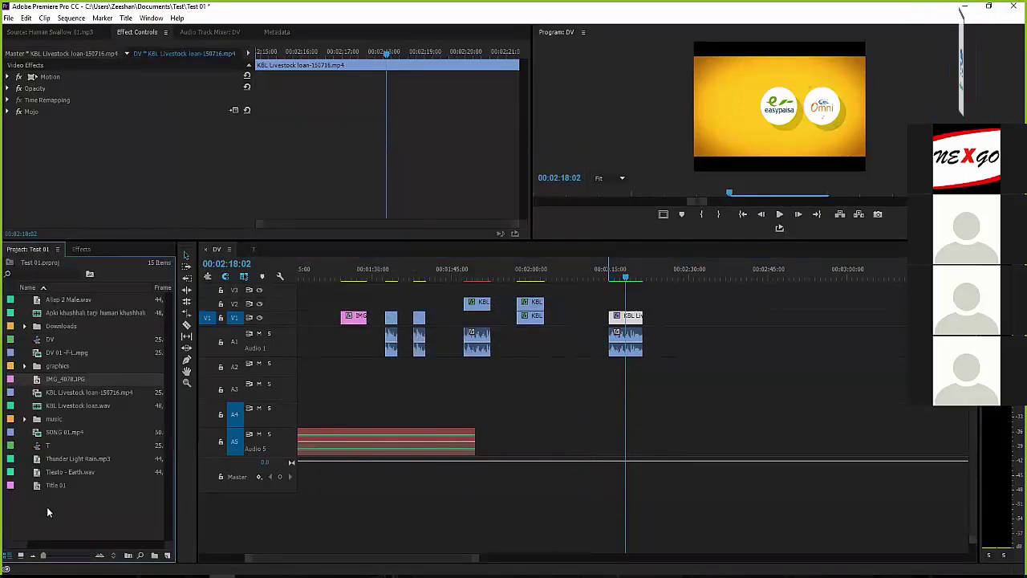
{"action": "double_click", "coordinate": [41, 446]}
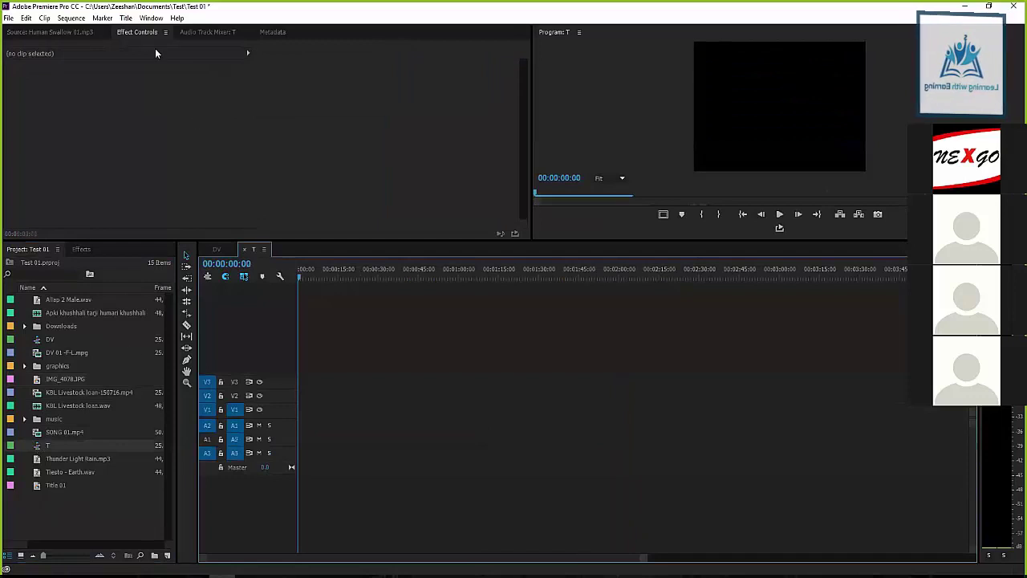
{"action": "left_click", "coordinate": [71, 18]}
{"action": "left_click", "coordinate": [78, 33]}
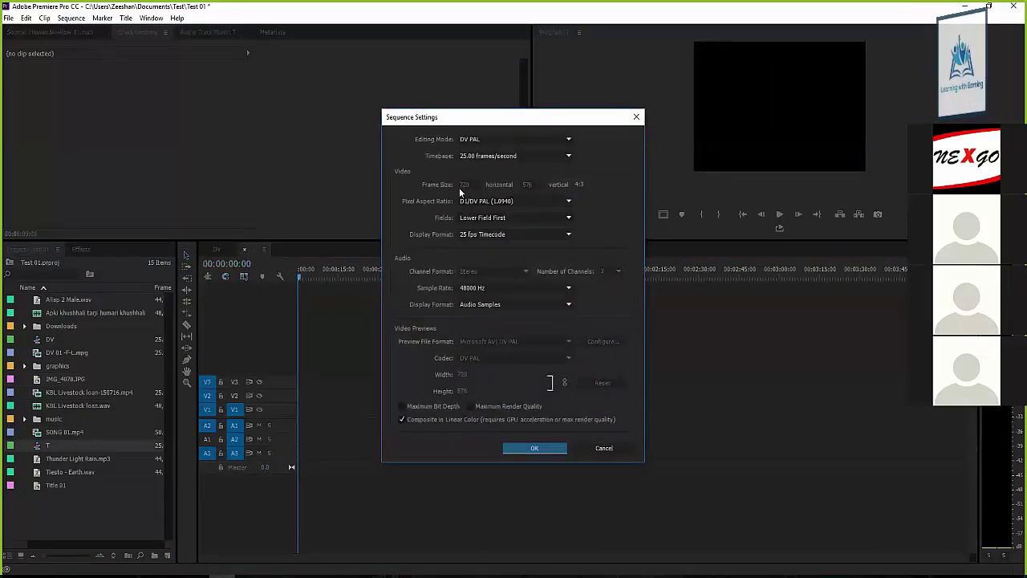
{"action": "left_click", "coordinate": [590, 448]}
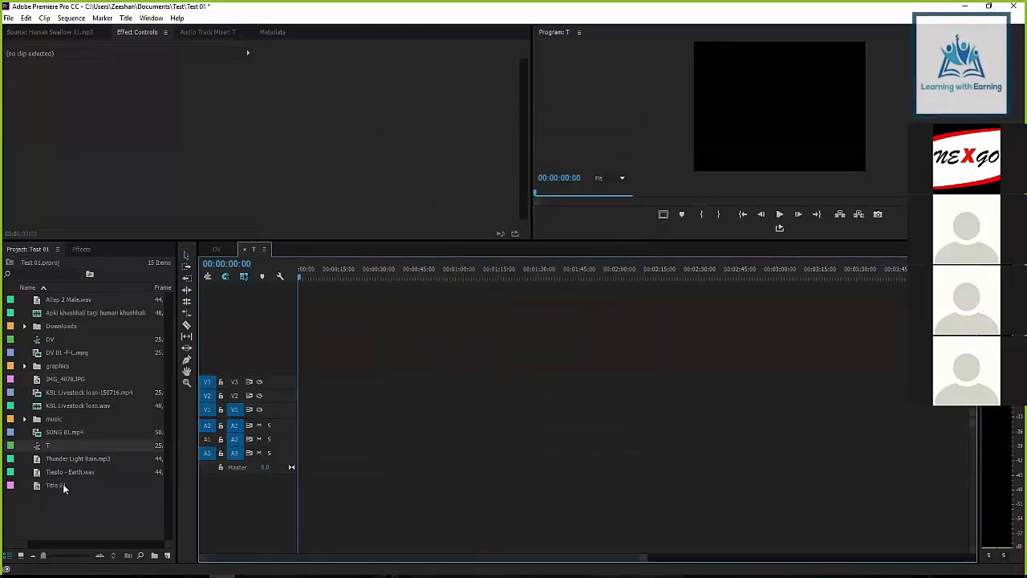
Create a new sequence with the XDCAM EX 1080p25 (HQ) preset, keeping the default sequence name
{"action": "right_click", "coordinate": [66, 400]}
{"action": "mouse_move", "coordinate": [109, 447]}
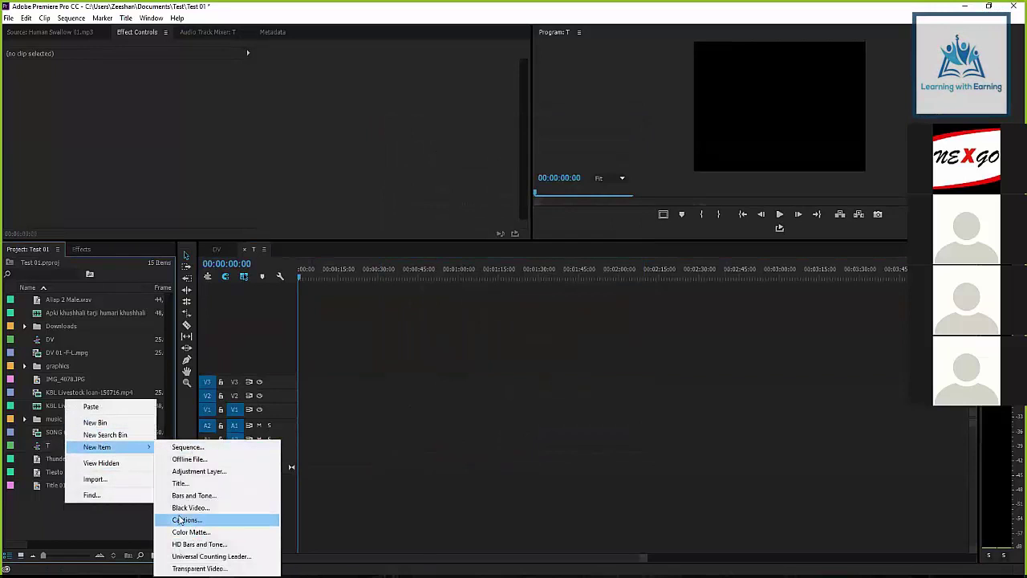
{"action": "left_click", "coordinate": [59, 518]}
{"action": "right_click", "coordinate": [51, 512]}
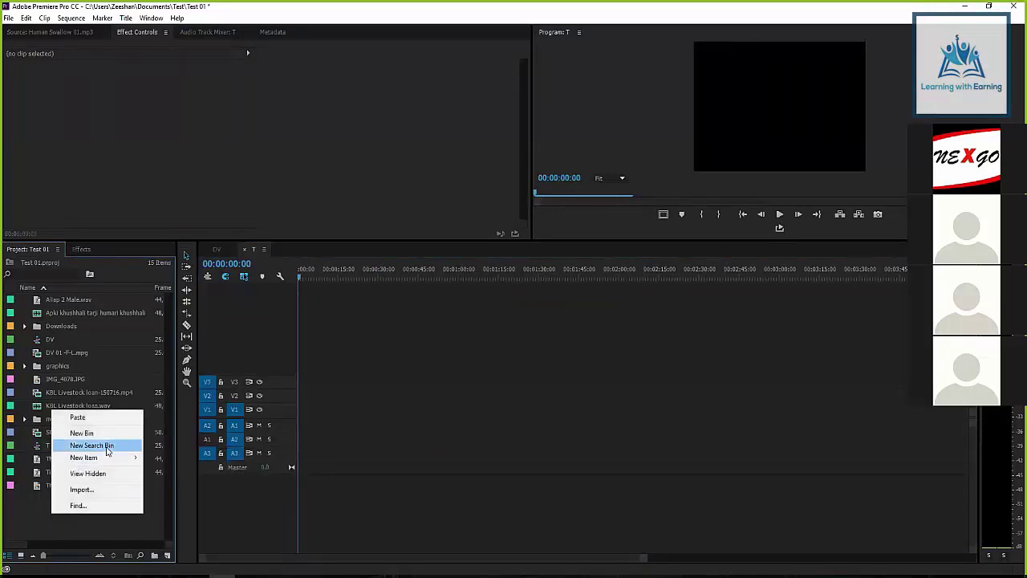
{"action": "mouse_move", "coordinate": [109, 458]}
{"action": "left_click", "coordinate": [177, 458]}
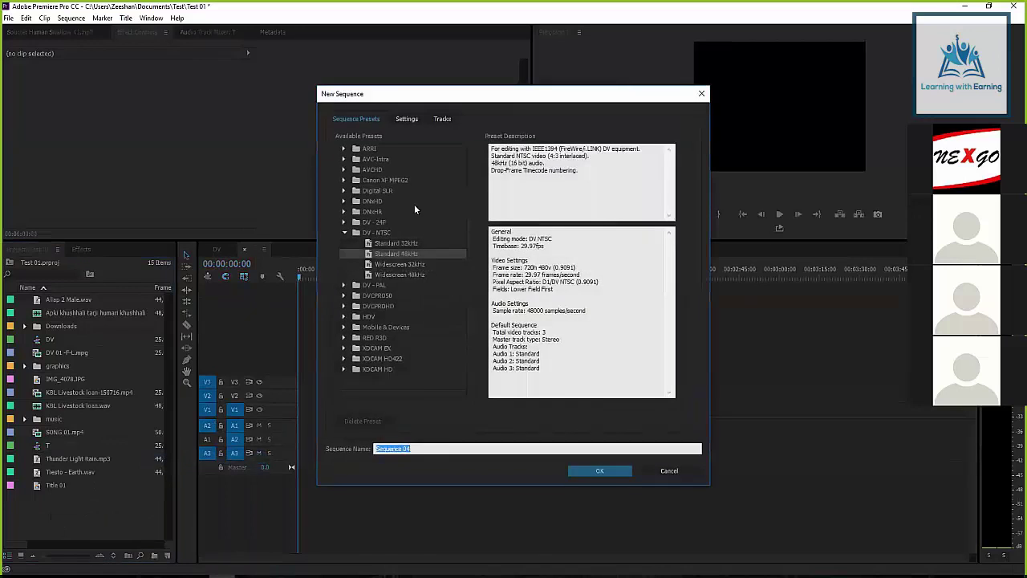
{"action": "left_click", "coordinate": [344, 232]}
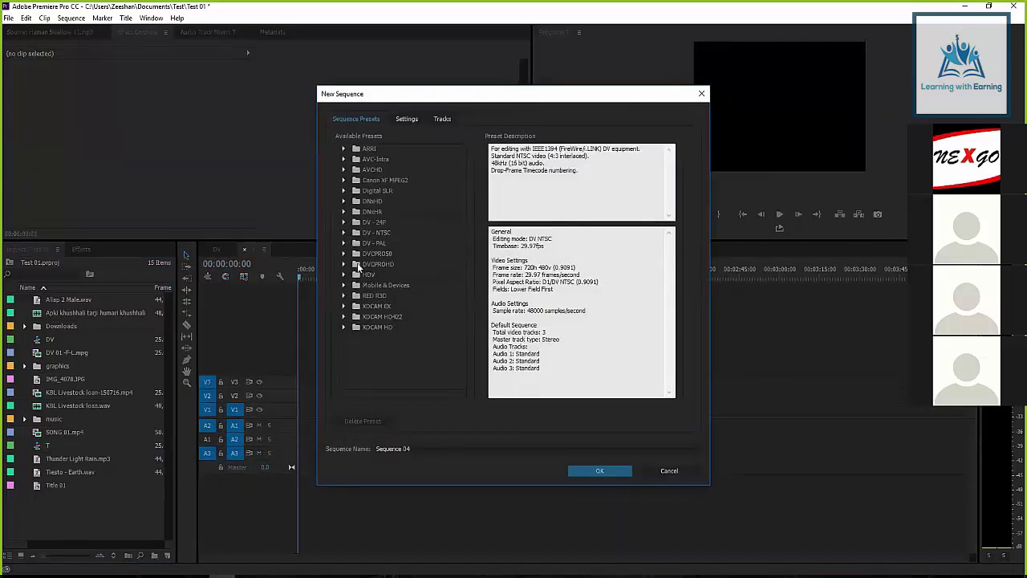
{"action": "left_click", "coordinate": [344, 306]}
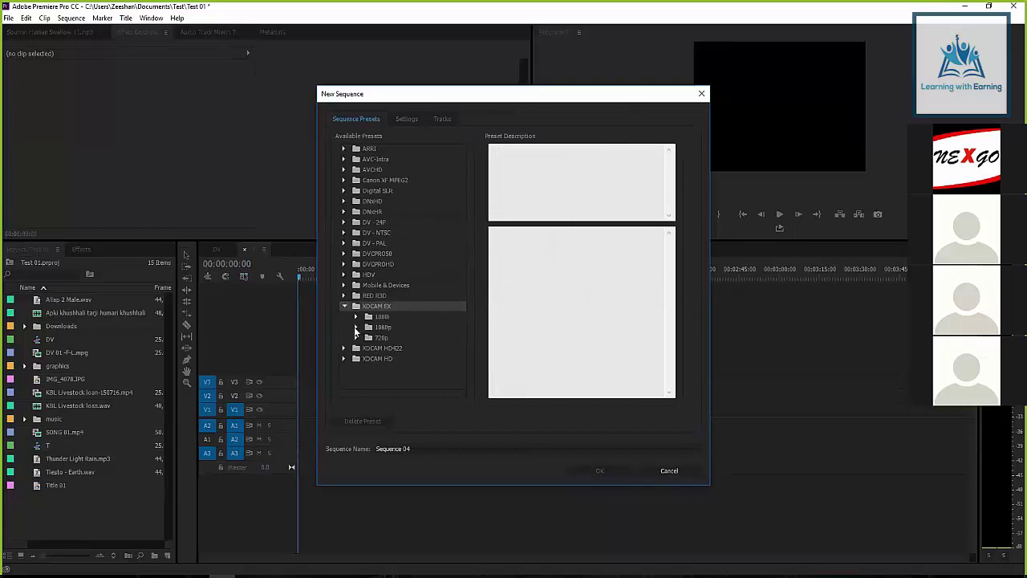
{"action": "left_click", "coordinate": [355, 327]}
{"action": "left_click", "coordinate": [405, 349]}
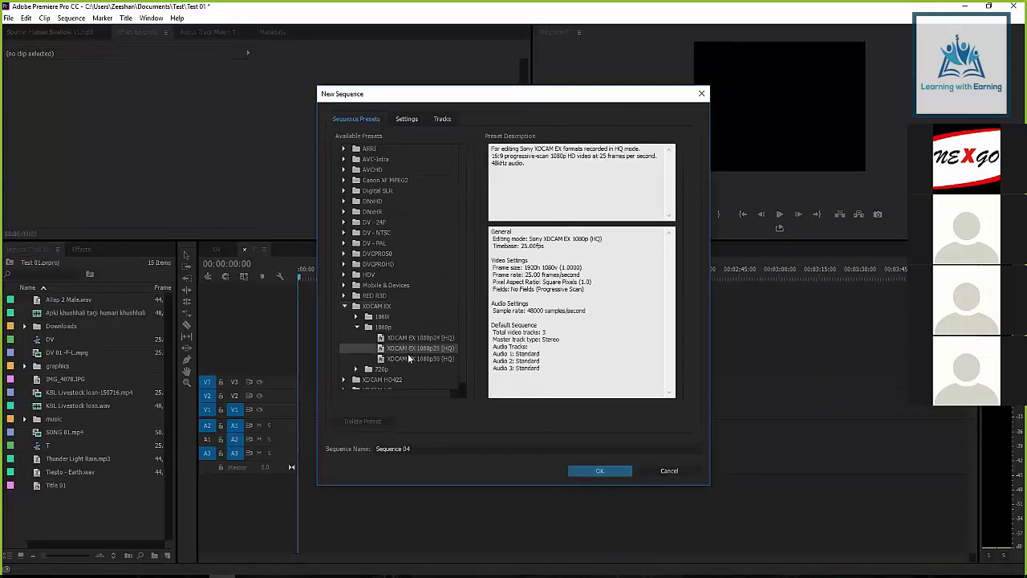
{"action": "left_click", "coordinate": [585, 467]}
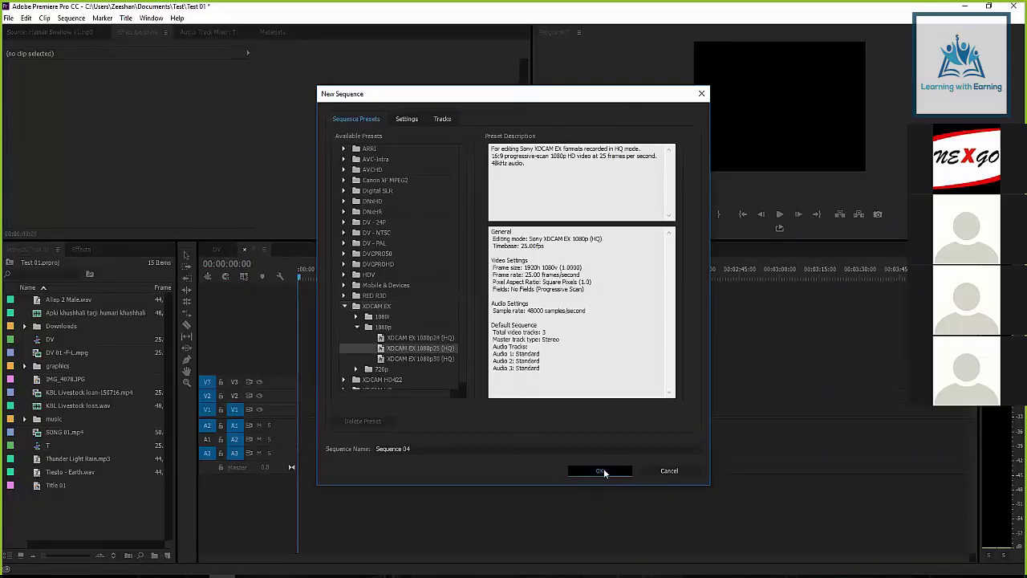
Close sequence T's timeline and open Sequence 04 from the project
{"action": "left_click", "coordinate": [254, 249]}
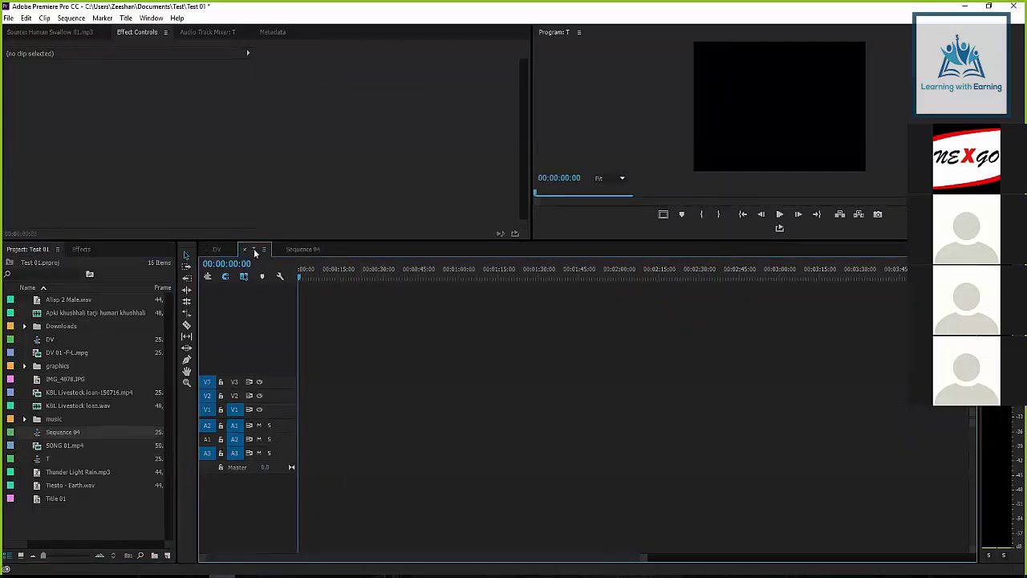
{"action": "left_click", "coordinate": [246, 251]}
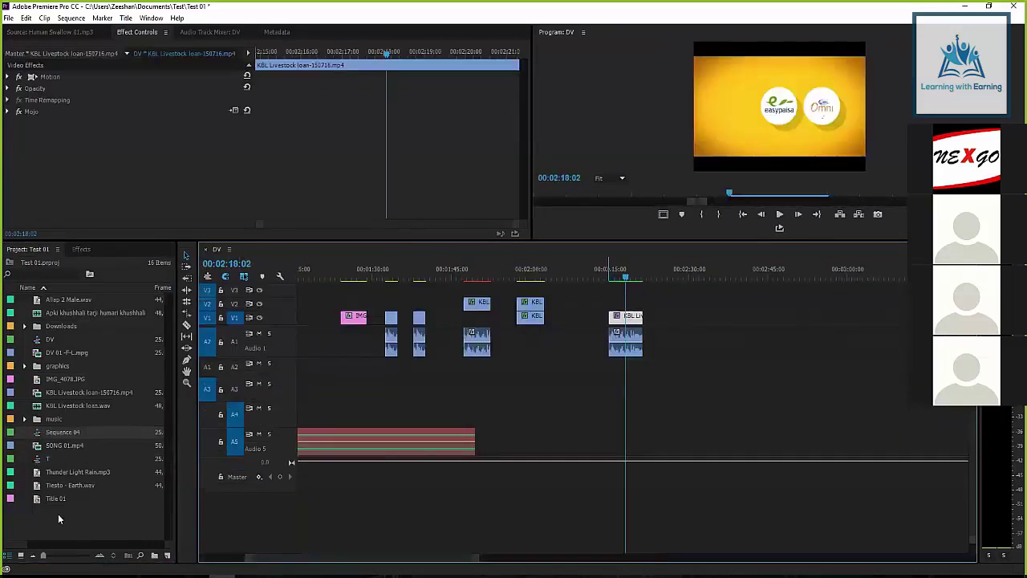
{"action": "double_click", "coordinate": [37, 435]}
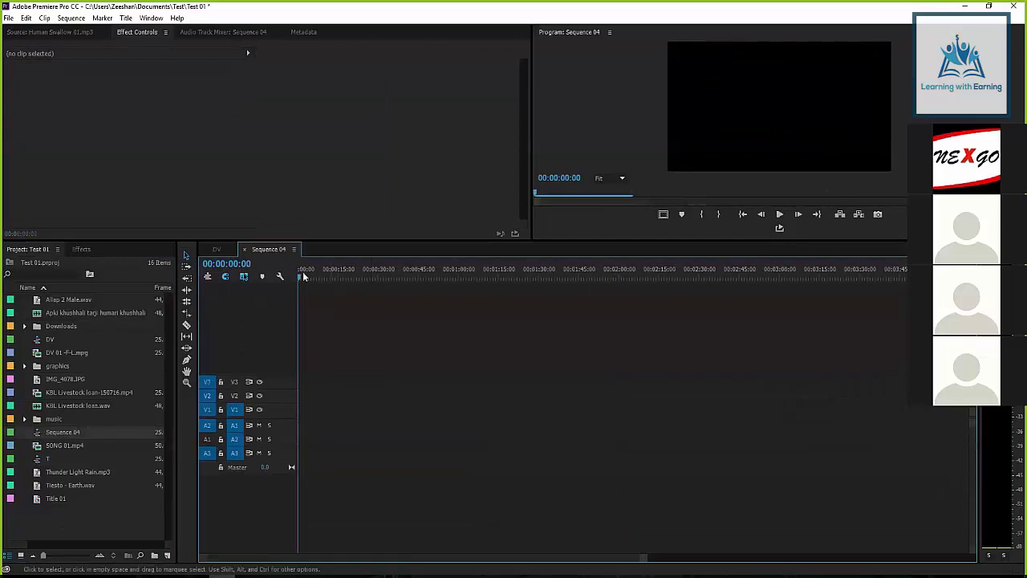
Review Sequence 04's settings, including editing mode, frame size and preview format, without changing anything
{"action": "left_click", "coordinate": [71, 18]}
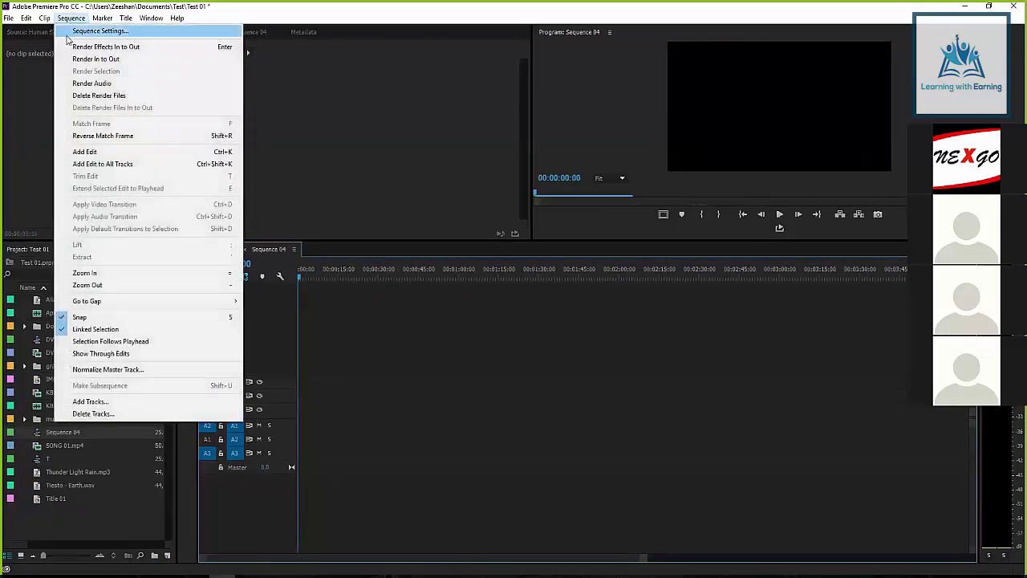
{"action": "left_click", "coordinate": [67, 32]}
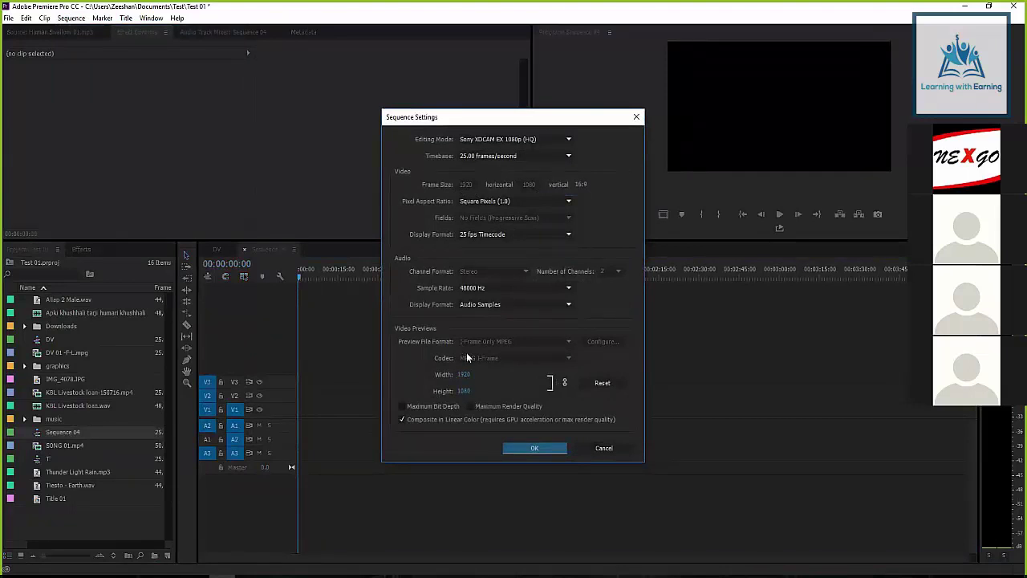
{"action": "left_click", "coordinate": [610, 449]}
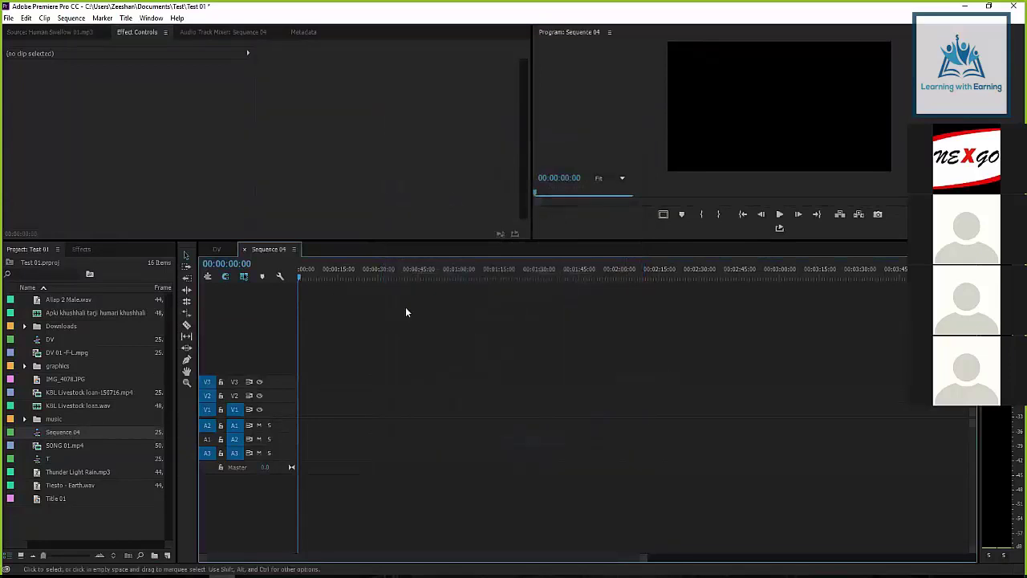
Copy the DV sequence's V2 clip near 00:01:50:00 with its audio and paste it at the start of Sequence 04
{"action": "left_click", "coordinate": [217, 249]}
{"action": "left_click_drag", "start_coordinate": [674, 294], "coordinate": [568, 410]}
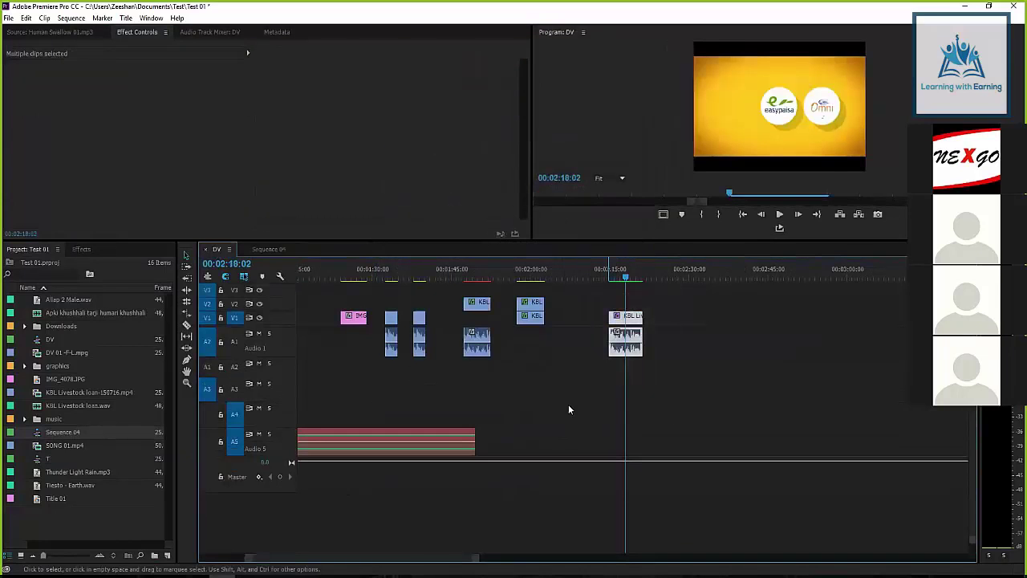
{"action": "left_click", "coordinate": [476, 341]}
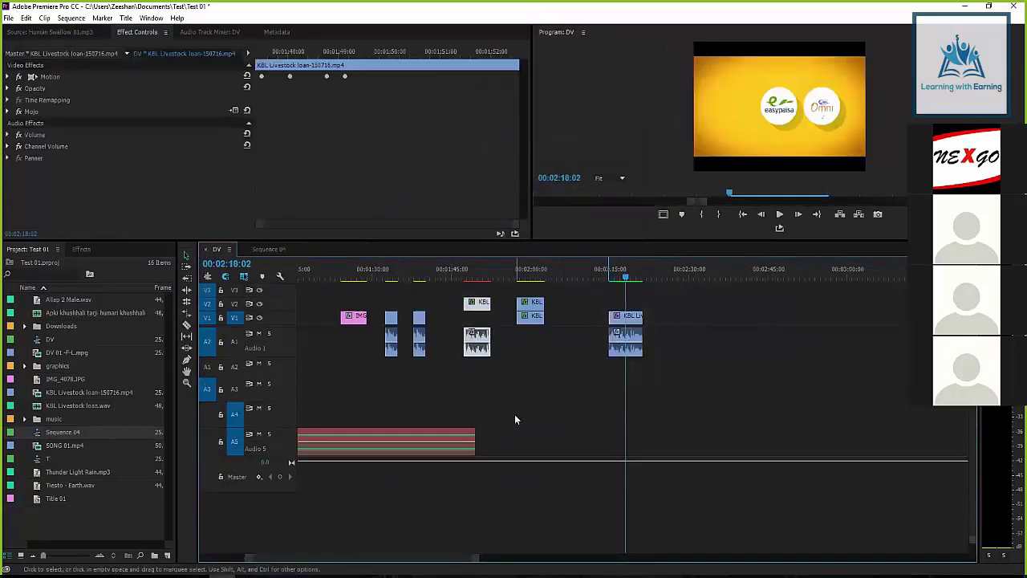
{"action": "left_click", "coordinate": [448, 286]}
{"action": "left_click", "coordinate": [269, 249]}
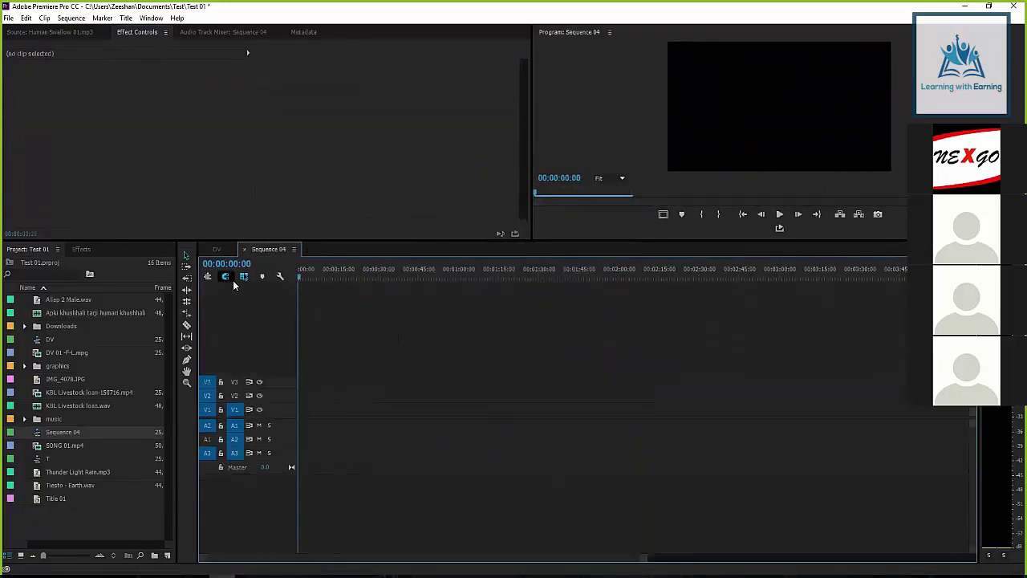
{"action": "left_click_drag", "start_coordinate": [312, 276], "coordinate": [298, 278]}
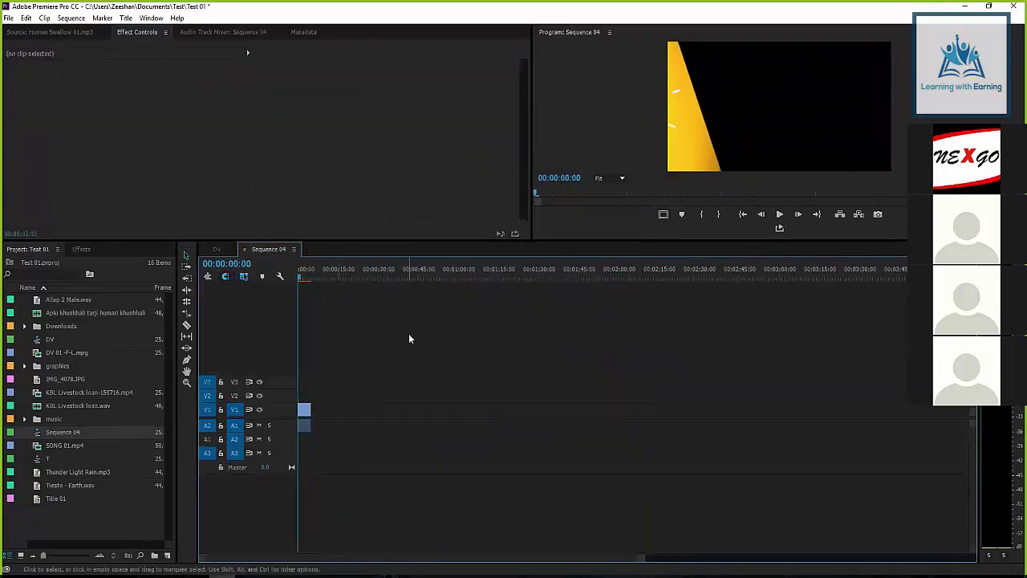
Play the pasted clip in Sequence 04 from the start to 00:00:03:00 and check its Scale to Frame Size option
{"action": "key", "text": "equal"}
{"action": "key", "text": "equal"}
{"action": "key", "text": "equal"}
{"action": "key", "text": "space"}
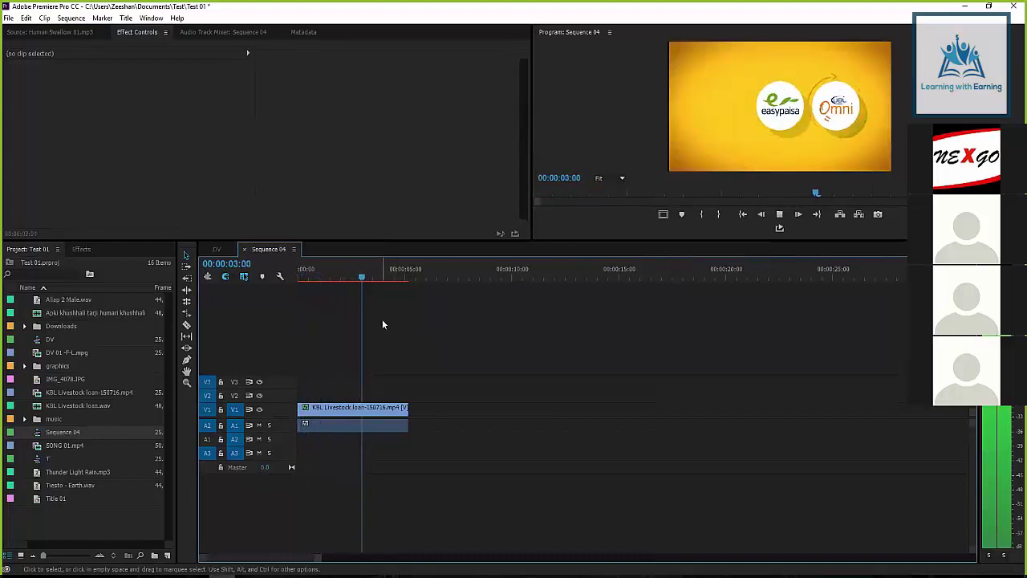
{"action": "right_click", "coordinate": [379, 409]}
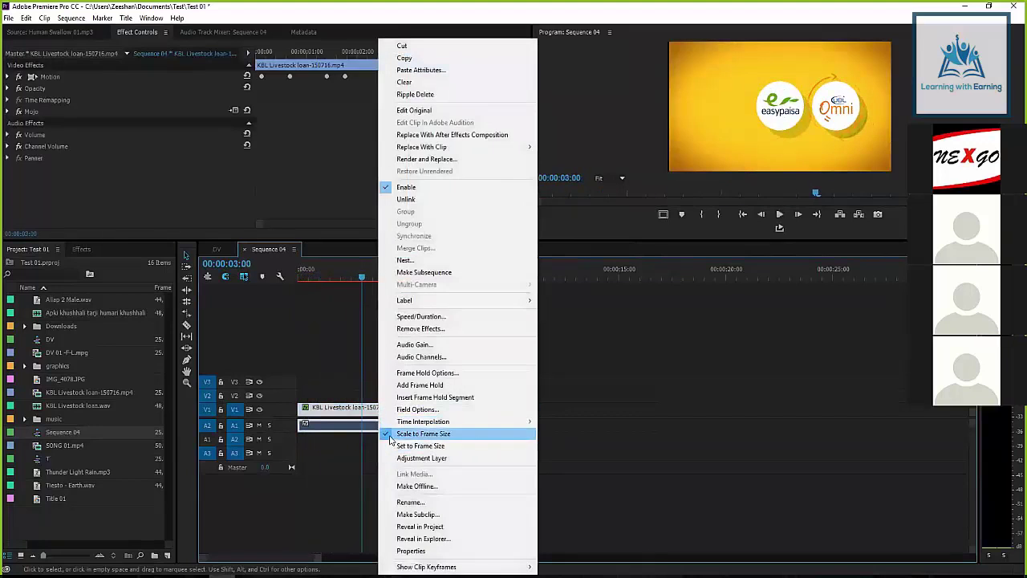
{"action": "left_click", "coordinate": [637, 336]}
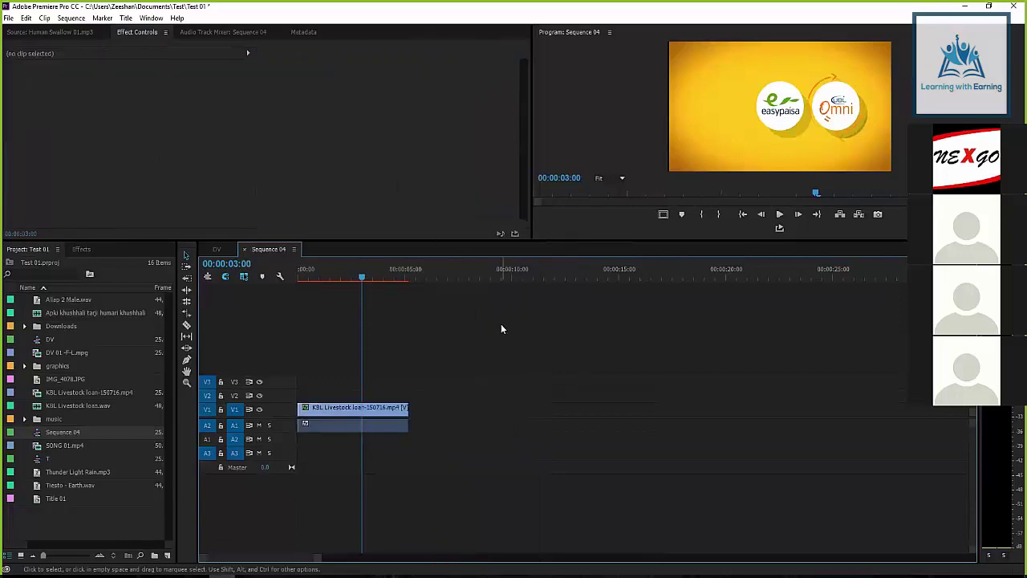
Compare the KBL Livestock loan clip's picture at 00:00:02:05 in Sequence 04 with the DV sequence at 00:01:49:23
{"action": "left_click", "coordinate": [344, 276]}
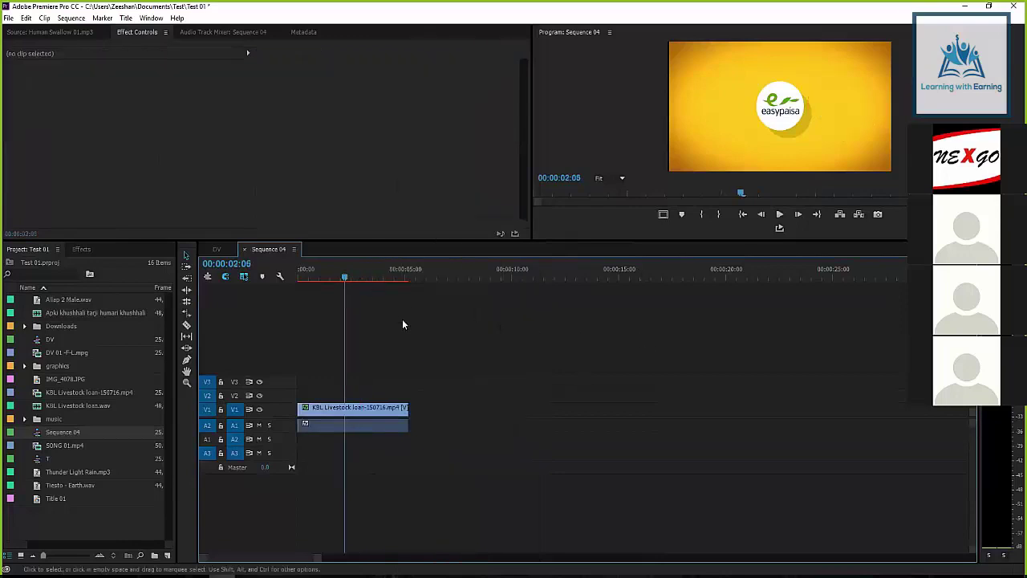
{"action": "left_click", "coordinate": [358, 410]}
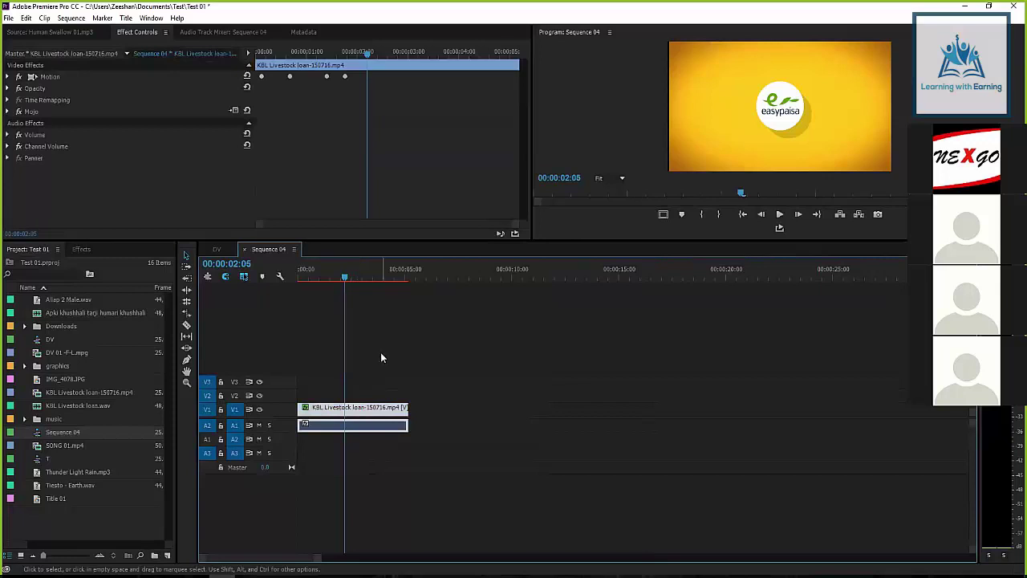
{"action": "left_click", "coordinate": [216, 249]}
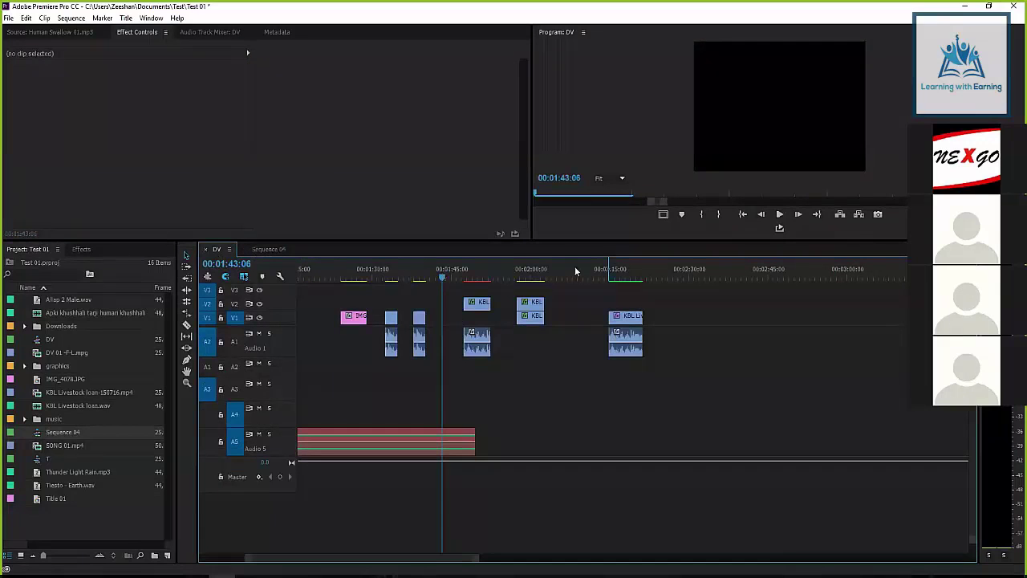
{"action": "left_click_drag", "start_coordinate": [444, 279], "coordinate": [477, 277]}
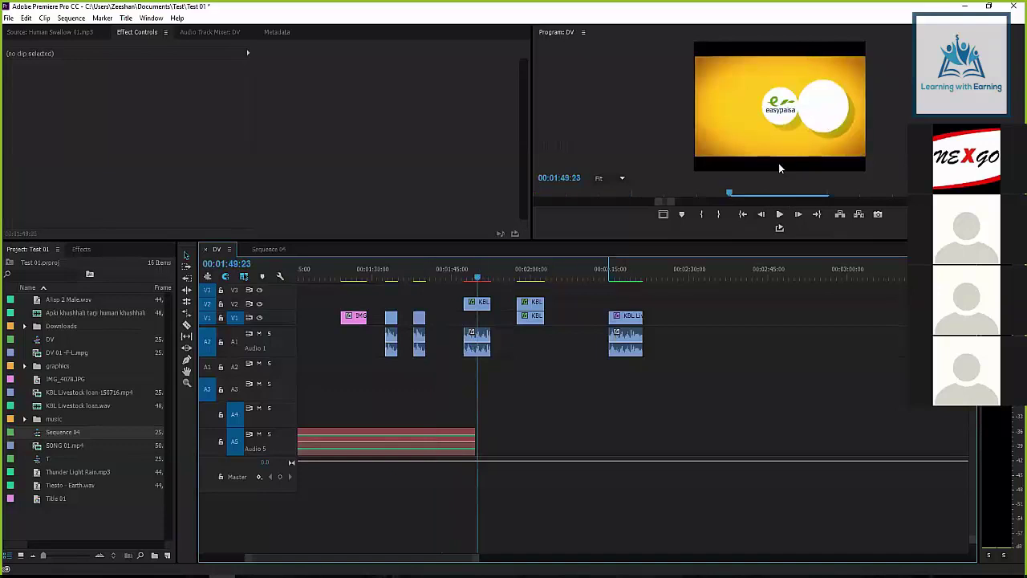
{"action": "left_click", "coordinate": [265, 249]}
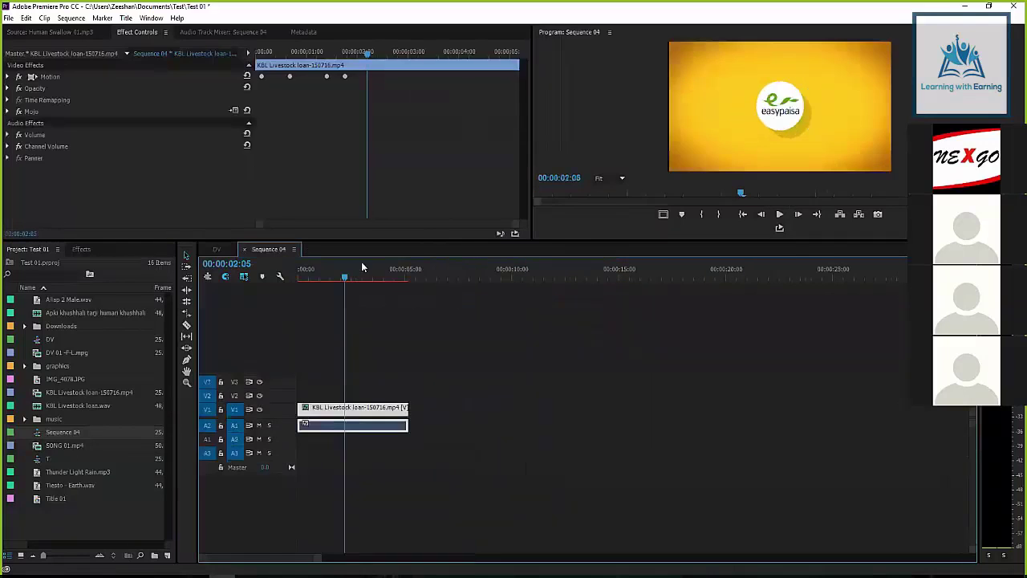
Play the unrendered clip in Sequence 04 and scrub through it to 00:00:04:04
{"action": "left_click", "coordinate": [376, 315]}
{"action": "key", "text": "space"}
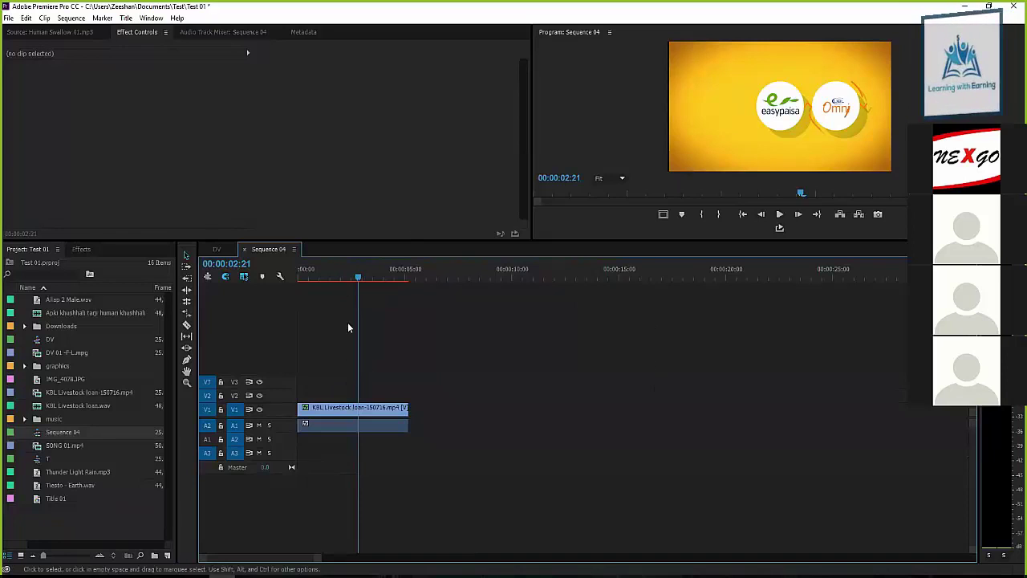
{"action": "left_click_drag", "start_coordinate": [321, 277], "coordinate": [386, 277]}
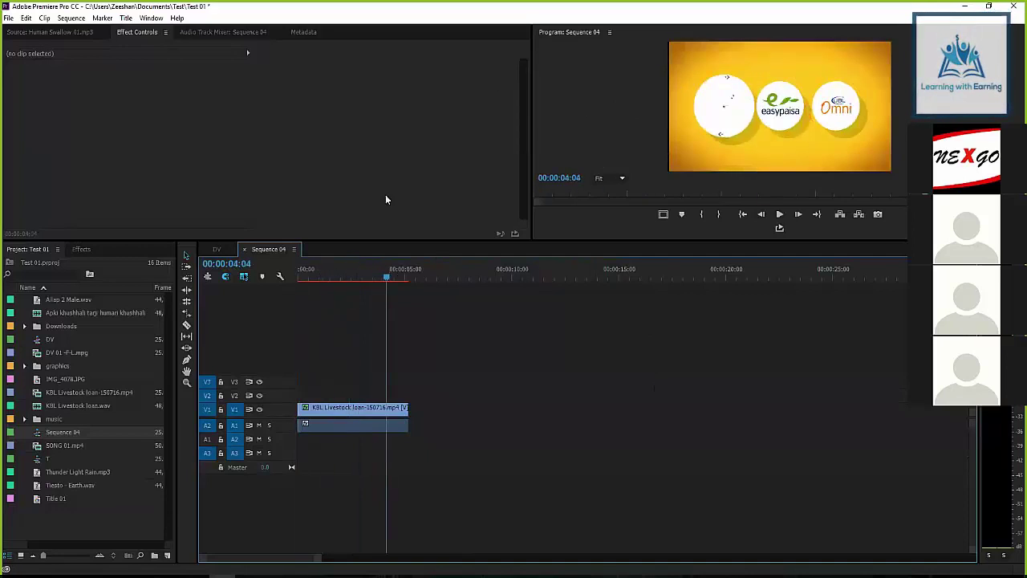
Render only the KBL Livestock loan clip on V1 of Sequence 04 using Render Selection
{"action": "left_click", "coordinate": [343, 276]}
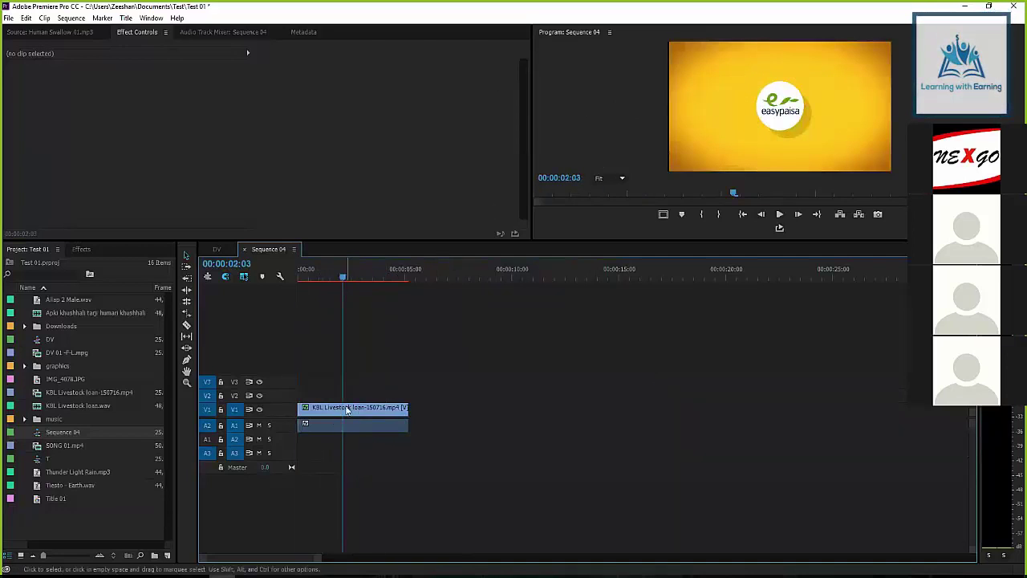
{"action": "left_click", "coordinate": [346, 409]}
{"action": "left_click", "coordinate": [71, 18]}
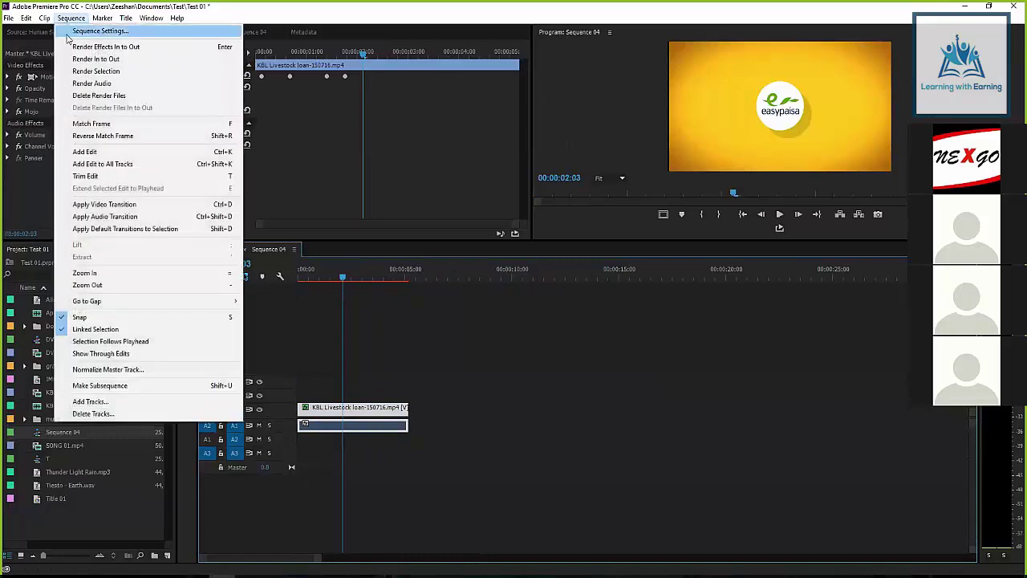
{"action": "left_click", "coordinate": [95, 71]}
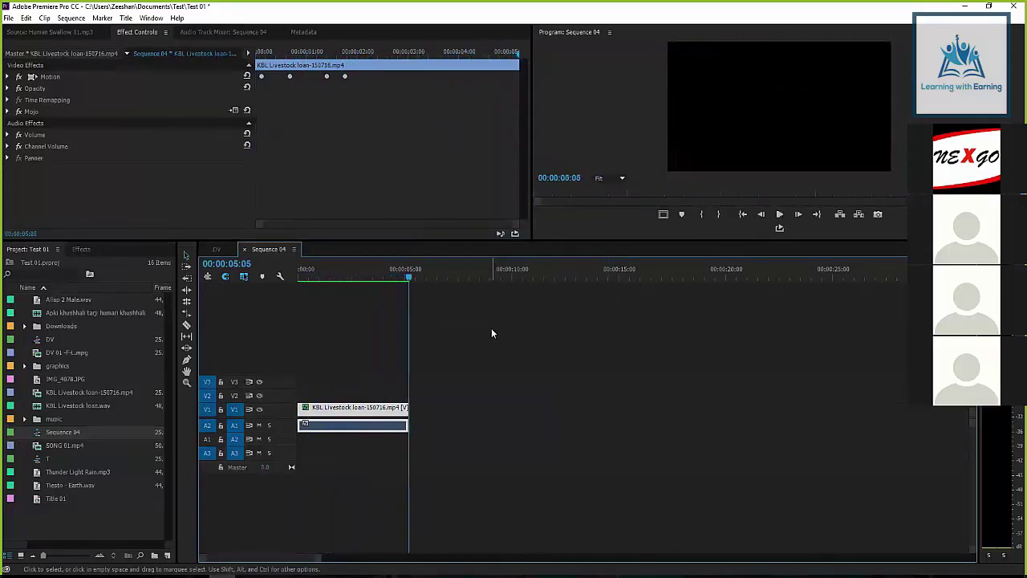
Scrub Sequence 04 back to 00:00:01:24 and review its sequence settings, including editing mode, frame size and video preview size
{"action": "left_click_drag", "start_coordinate": [358, 273], "coordinate": [339, 273]}
{"action": "left_click", "coordinate": [371, 324]}
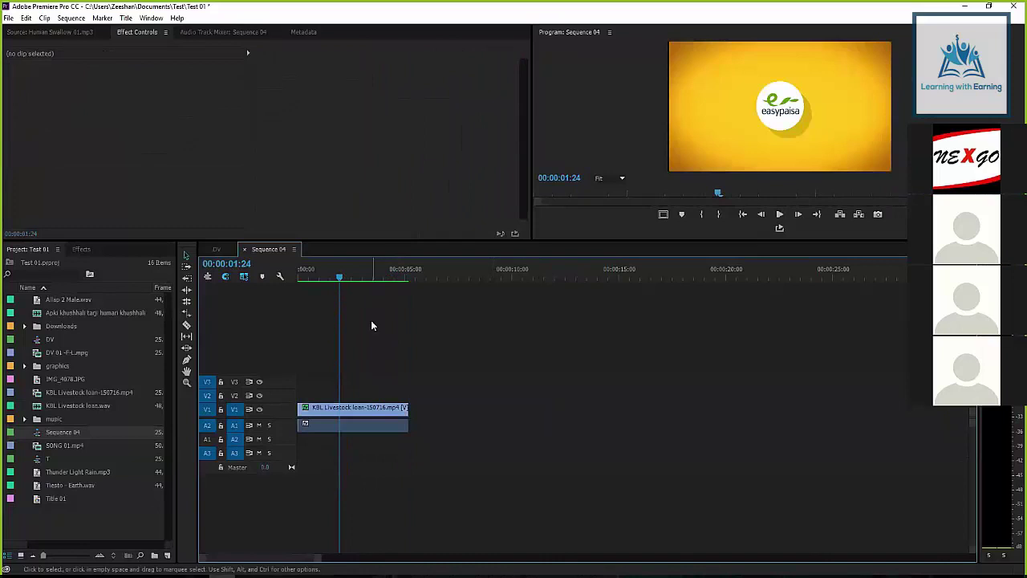
{"action": "left_click", "coordinate": [72, 17]}
{"action": "left_click", "coordinate": [90, 30]}
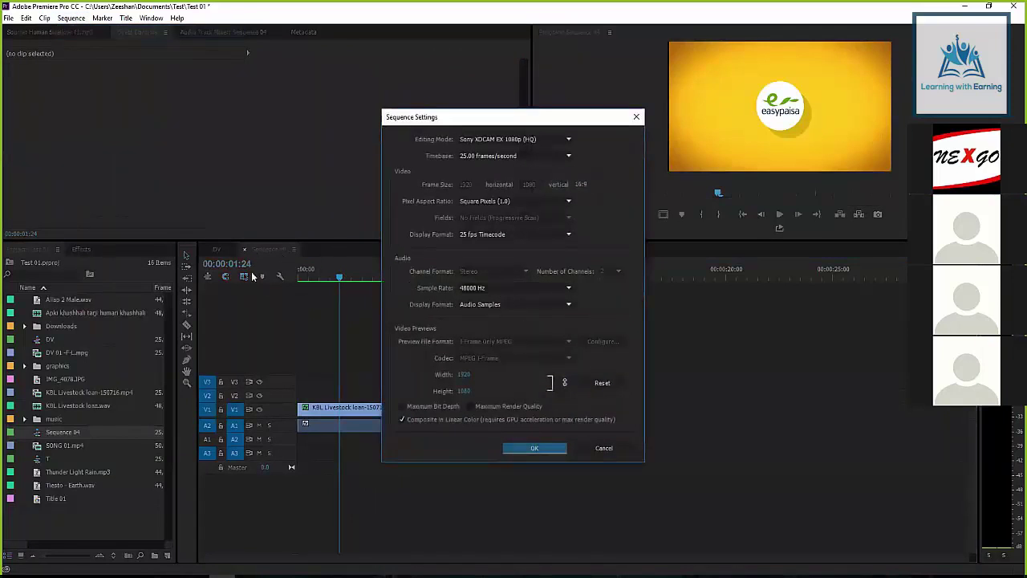
{"action": "left_click_drag", "start_coordinate": [496, 118], "coordinate": [482, 61]}
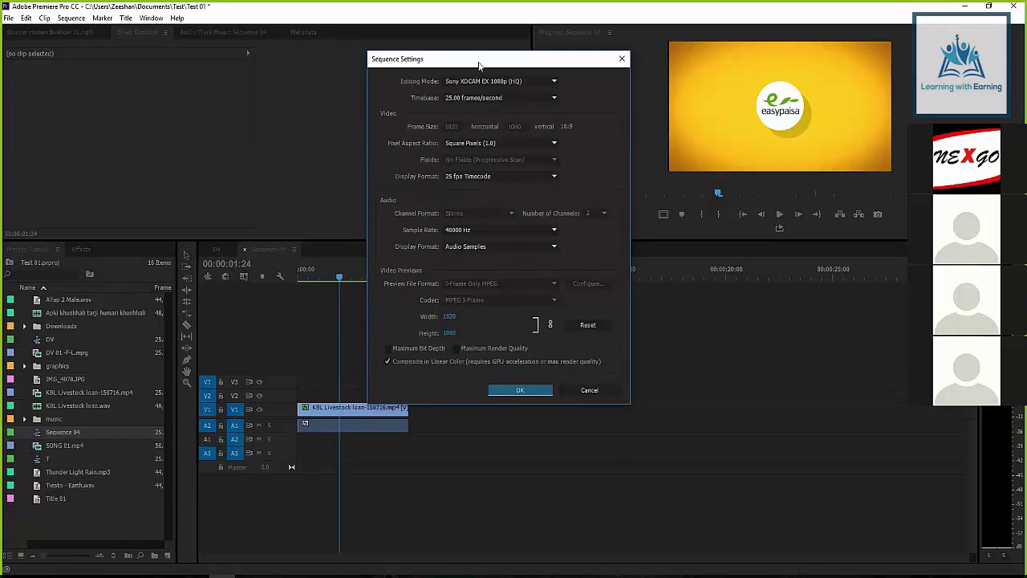
{"action": "left_click_drag", "start_coordinate": [480, 64], "coordinate": [468, 108]}
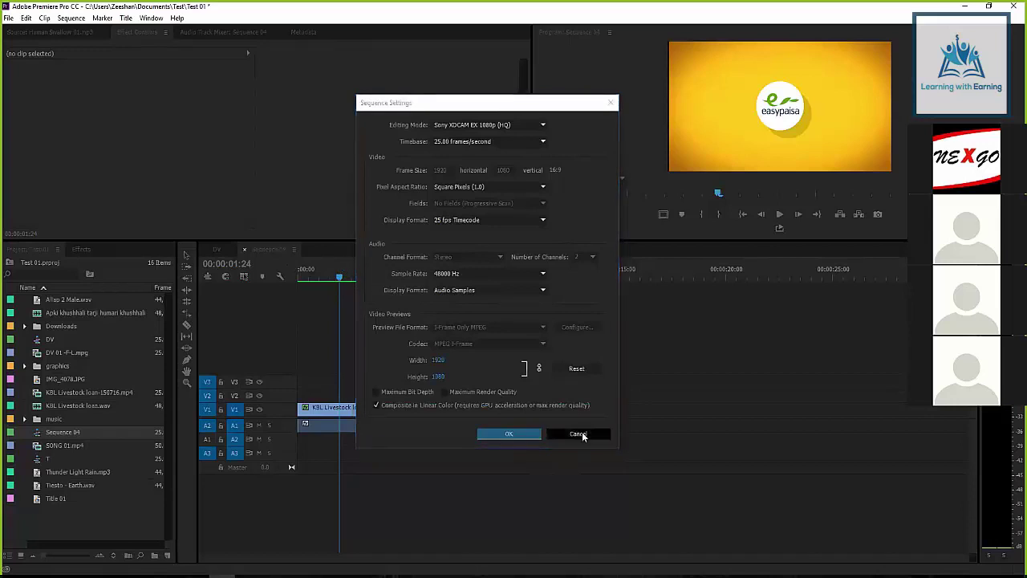
{"action": "left_click", "coordinate": [508, 435]}
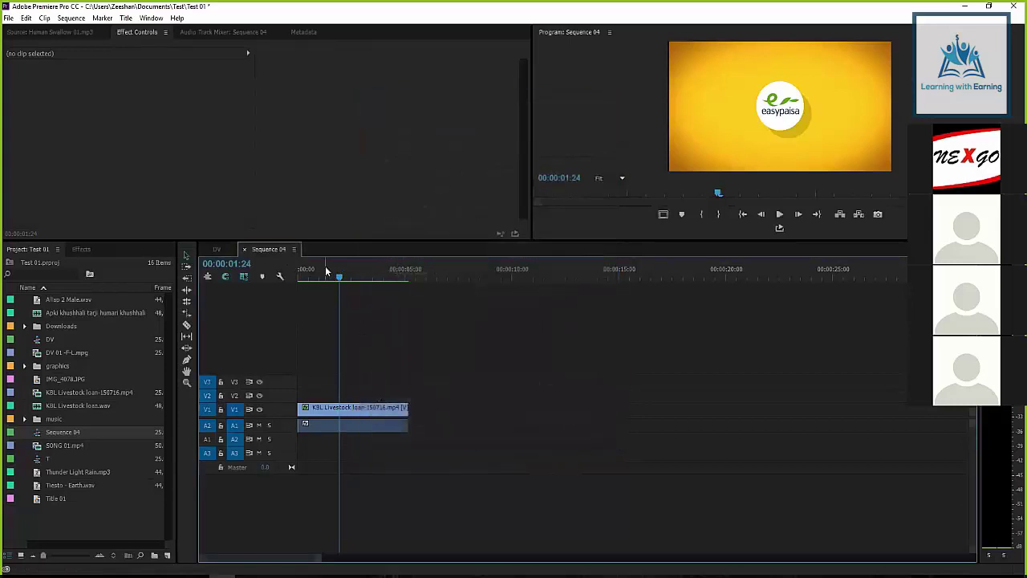
Play the rendered clip from the start to 00:00:02:05 and recheck the video preview settings of Sequence 04
{"action": "key", "text": "space"}
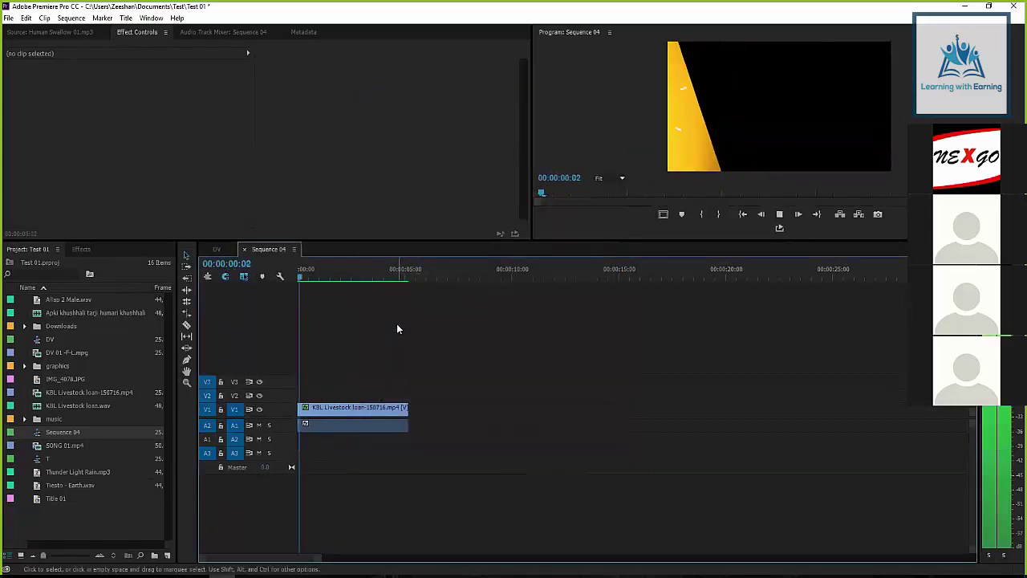
{"action": "key", "text": "space"}
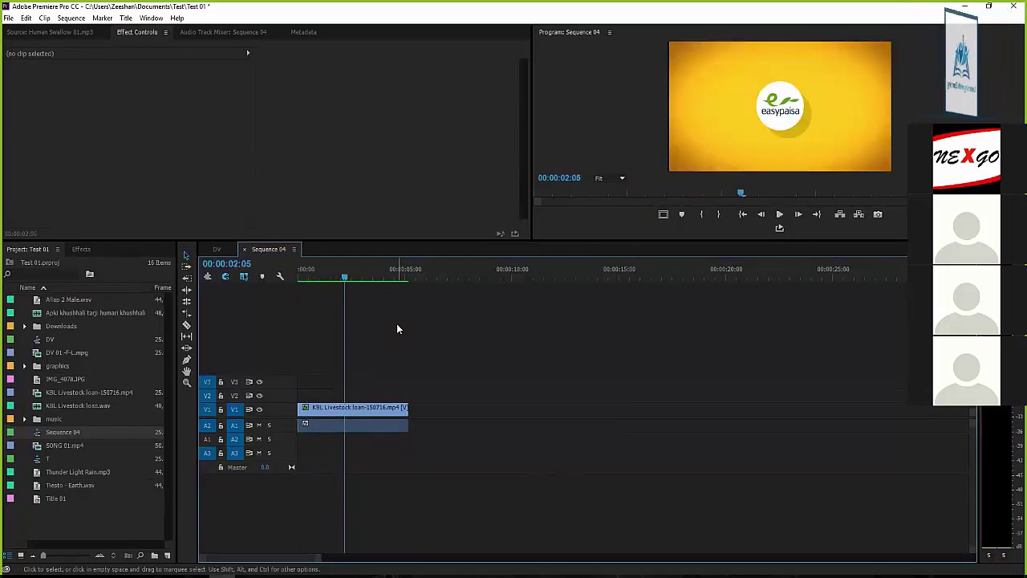
{"action": "left_click", "coordinate": [71, 17]}
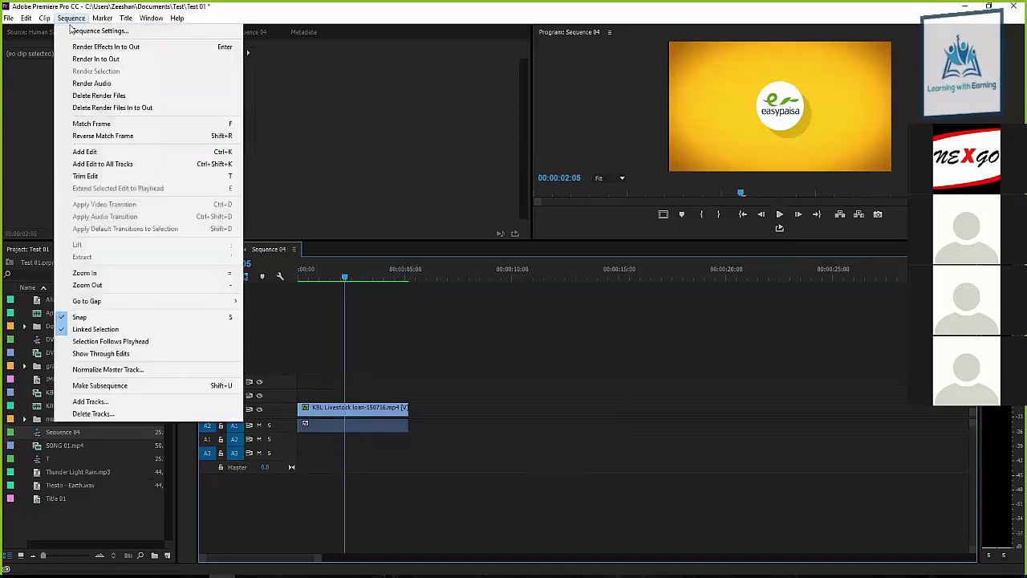
{"action": "left_click", "coordinate": [88, 27]}
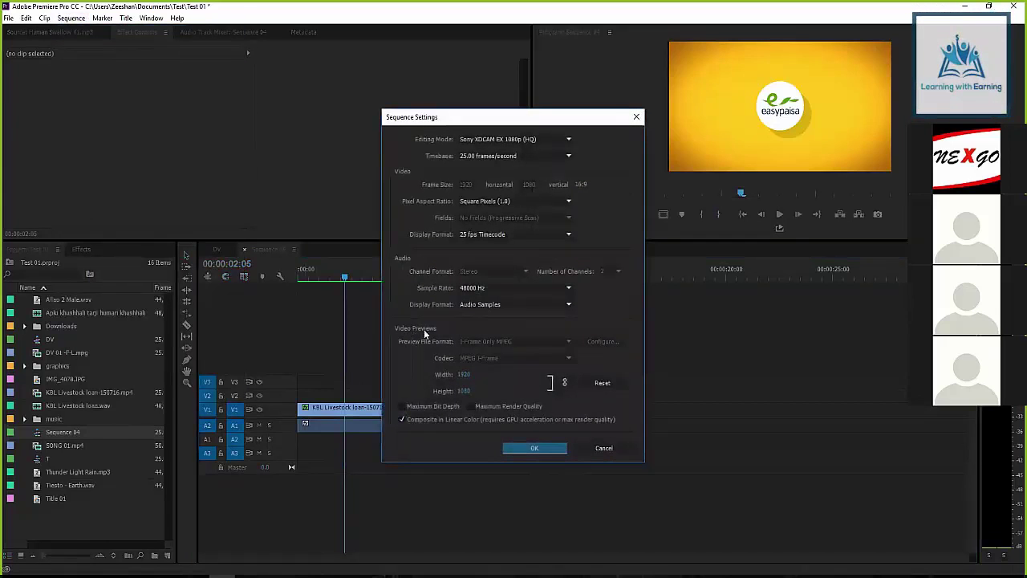
{"action": "left_click", "coordinate": [552, 447]}
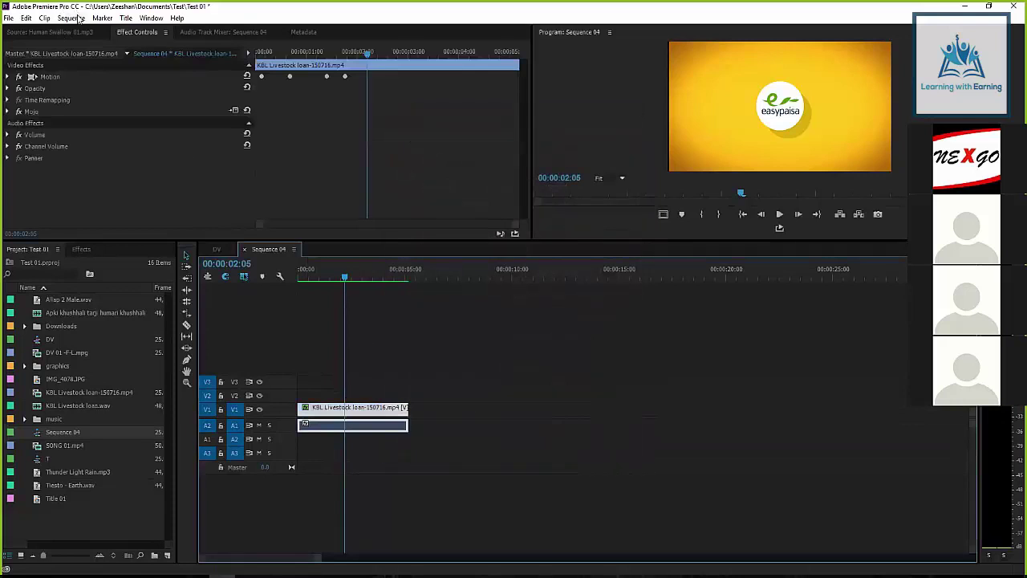
Enter a video preview size of 720 by 576 for Sequence 04 and accept deleting its existing preview files
{"action": "left_click", "coordinate": [70, 17]}
{"action": "left_click", "coordinate": [89, 28]}
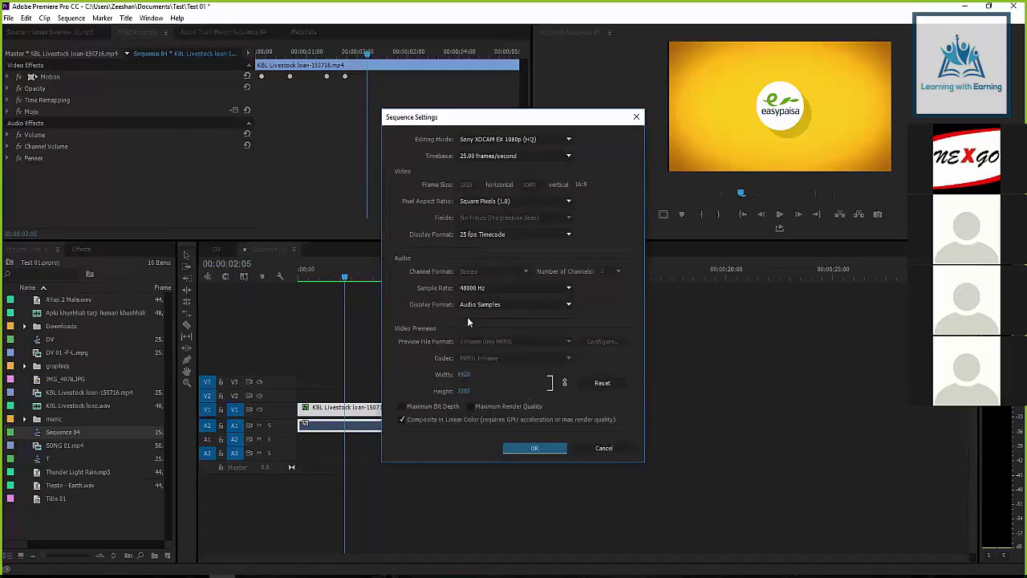
{"action": "left_click", "coordinate": [469, 376]}
{"action": "type", "text": "7"}
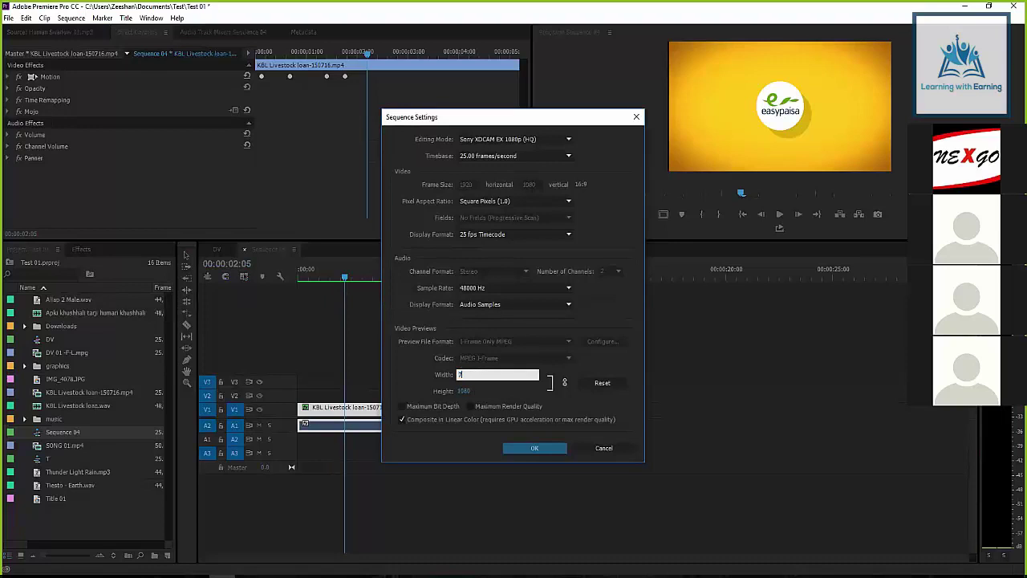
{"action": "type", "text": "20"}
{"action": "key", "text": "Tab"}
{"action": "type", "text": "576"}
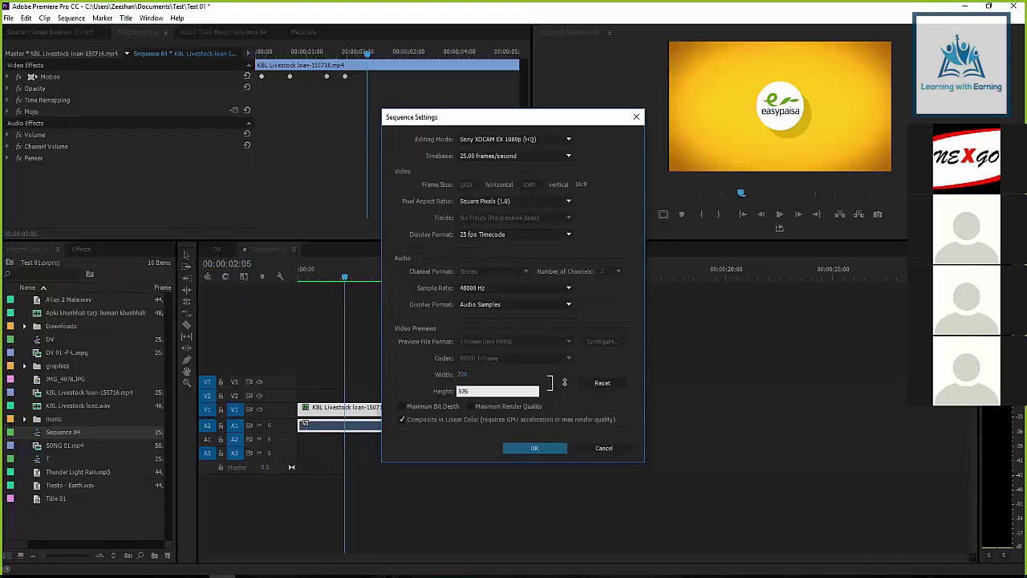
{"action": "key", "text": "Return"}
{"action": "left_click", "coordinate": [572, 308]}
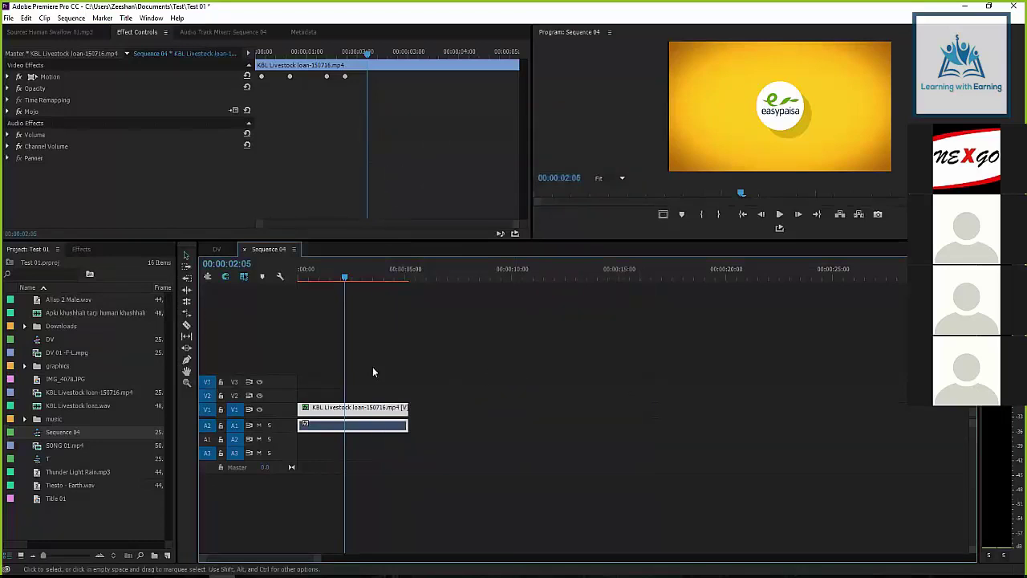
Inspect the editing mode in Sequence 04's settings, try resetting the preview size, and cancel the changes
{"action": "key", "text": "alt+s"}
{"action": "key", "text": "Return"}
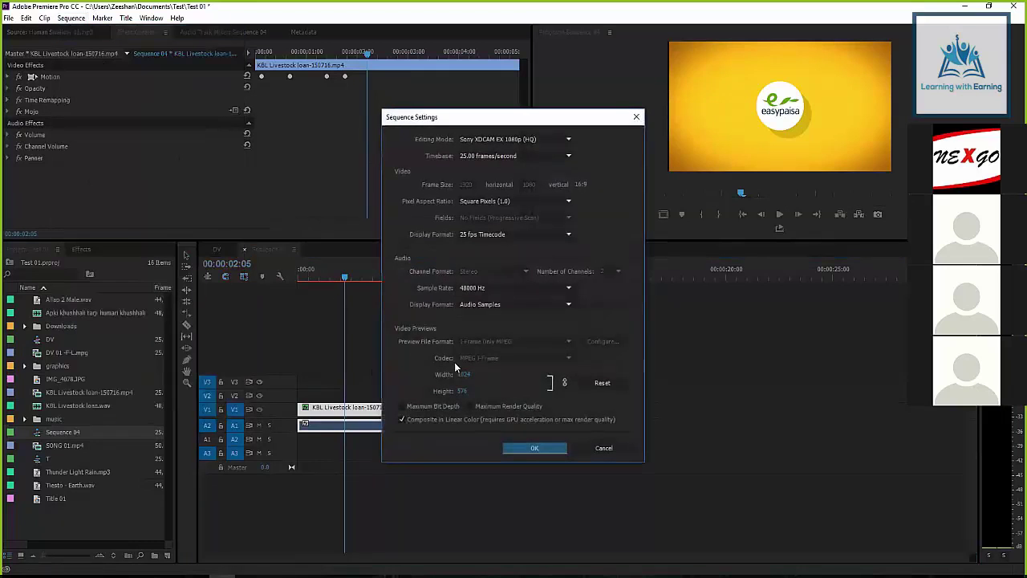
{"action": "left_click", "coordinate": [465, 140]}
{"action": "left_click", "coordinate": [482, 302]}
{"action": "left_click", "coordinate": [603, 383]}
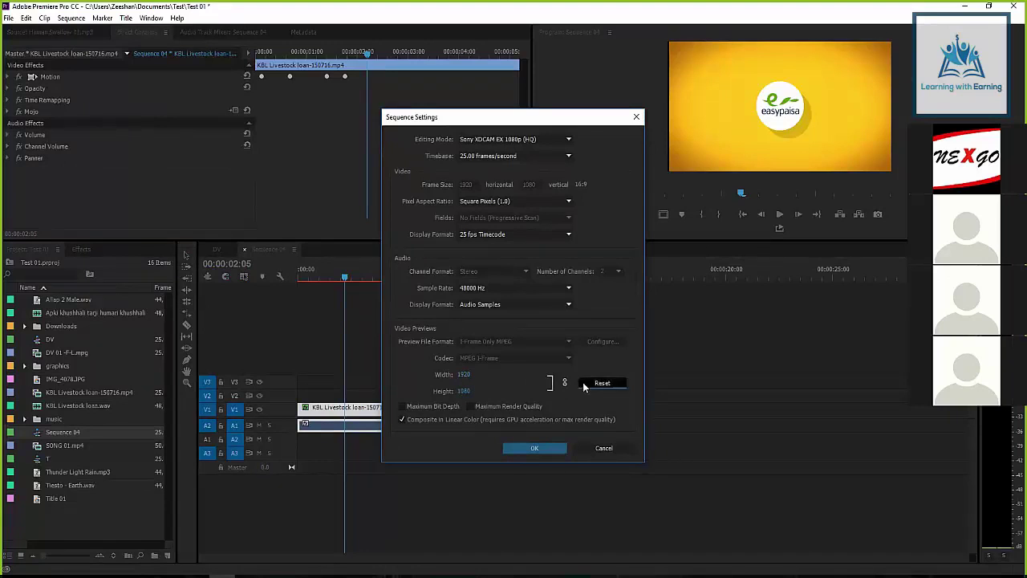
{"action": "left_click", "coordinate": [614, 448]}
{"action": "left_click", "coordinate": [410, 337]}
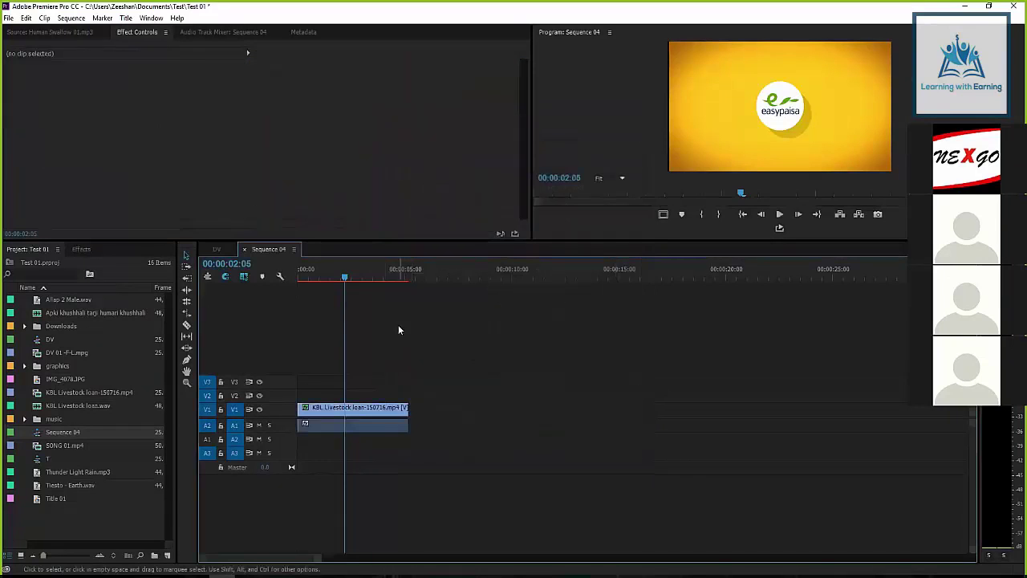
Reduce Sequence 04's linked video preview width to about 790 and accept deleting all of its preview files
{"action": "left_click", "coordinate": [71, 18]}
{"action": "left_click", "coordinate": [85, 32]}
{"action": "left_click", "coordinate": [463, 375]}
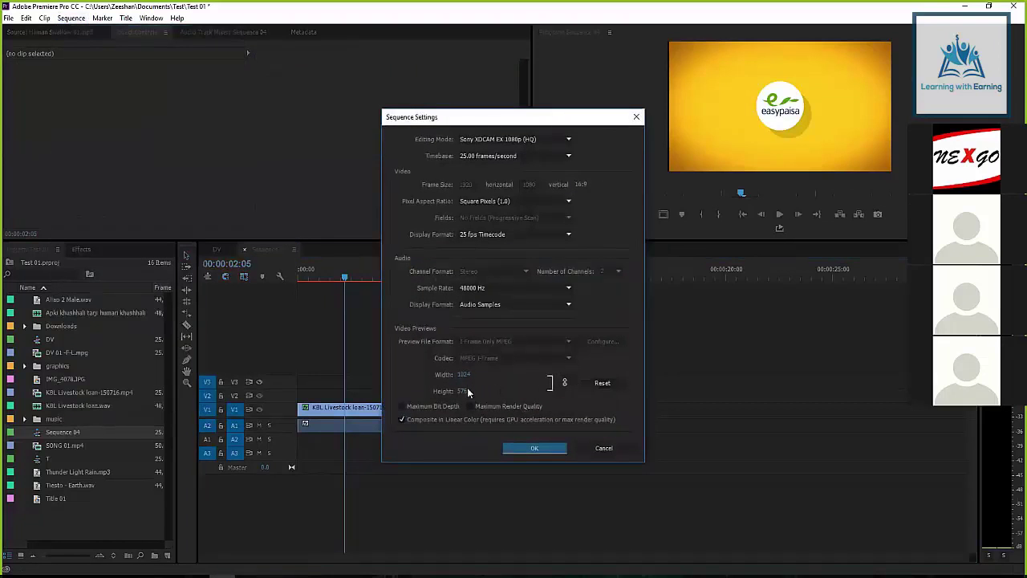
{"action": "type", "text": "505"}
{"action": "key", "text": "Return"}
{"action": "type", "text": "555"}
{"action": "left_click_drag", "start_coordinate": [461, 393], "coordinate": [390, 368]}
{"action": "left_click_drag", "start_coordinate": [461, 377], "coordinate": [497, 378]}
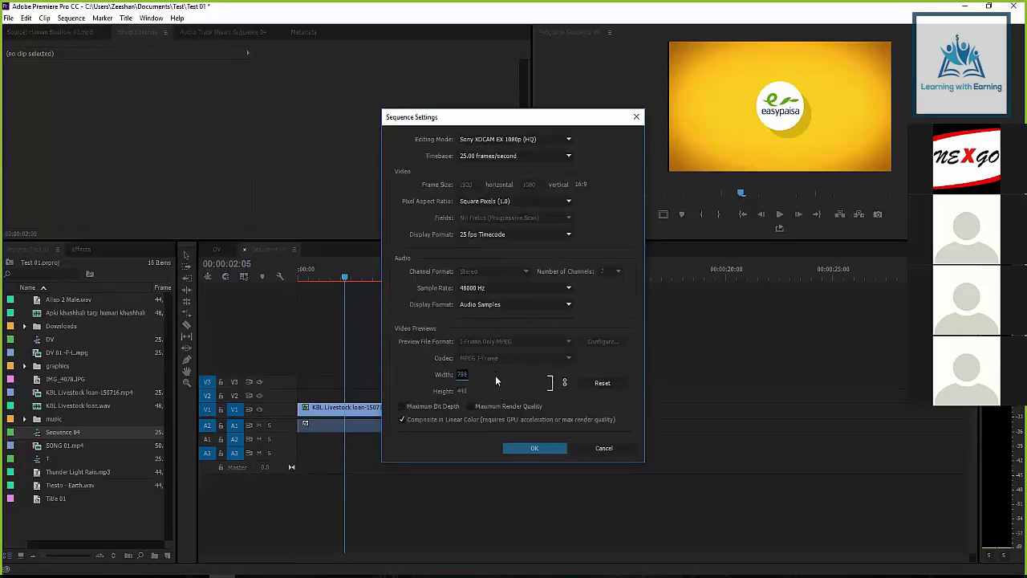
{"action": "left_click", "coordinate": [537, 447]}
{"action": "left_click", "coordinate": [561, 307]}
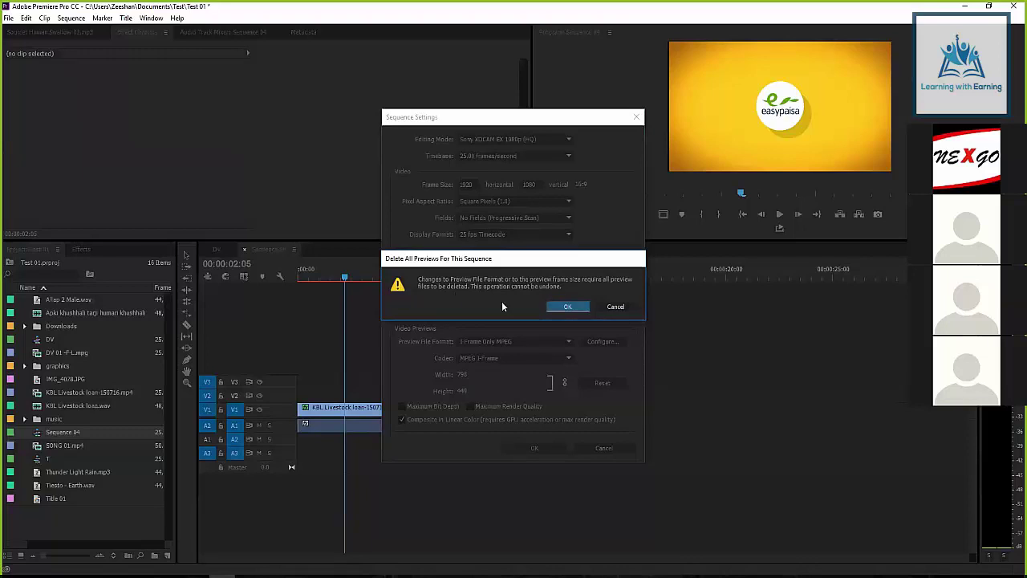
{"action": "left_click", "coordinate": [566, 309]}
Render the effects in Sequence 04 at the reduced preview size and play the result to 00:00:03:21
{"action": "left_click", "coordinate": [371, 273]}
{"action": "left_click_drag", "start_coordinate": [370, 273], "coordinate": [326, 273]}
{"action": "key", "text": "Return"}
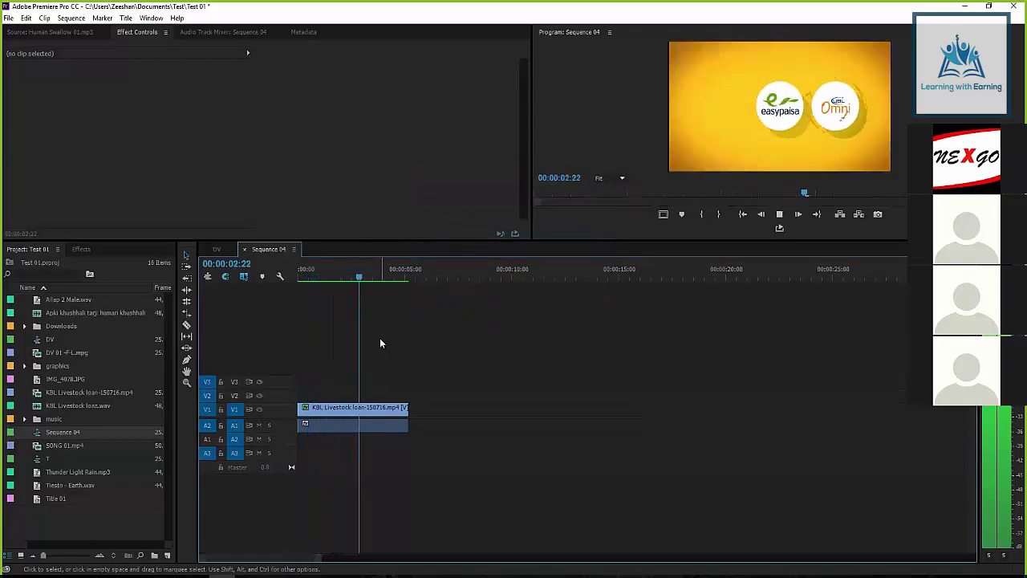
{"action": "key", "text": "space"}
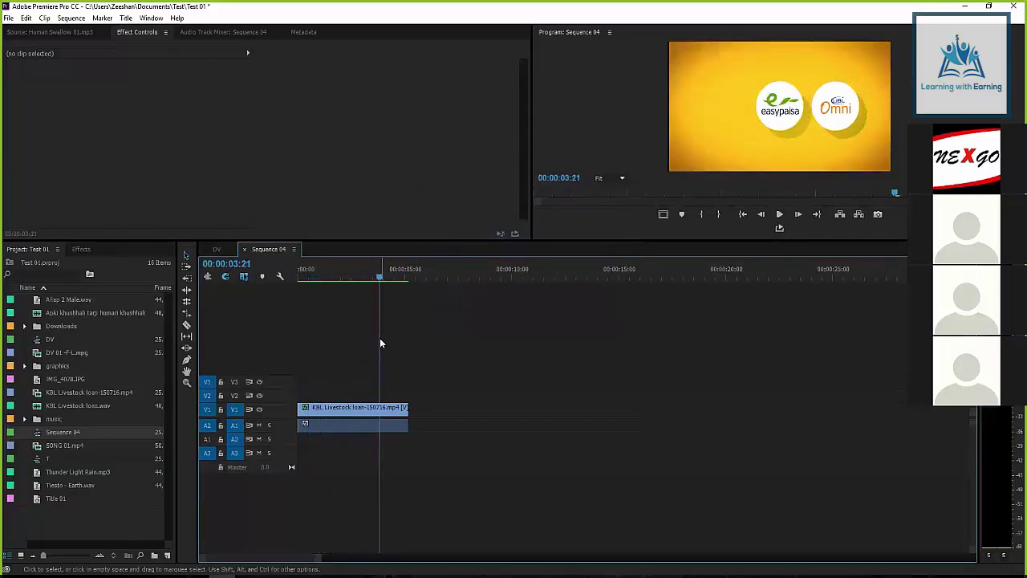
Enlarge the Program monitor and play the rendered clip from the start of Sequence 04 to 00:00:03:00
{"action": "left_click", "coordinate": [337, 424]}
{"action": "left_click_drag", "start_coordinate": [565, 241], "coordinate": [583, 427]}
{"action": "left_click_drag", "start_coordinate": [318, 460], "coordinate": [264, 461]}
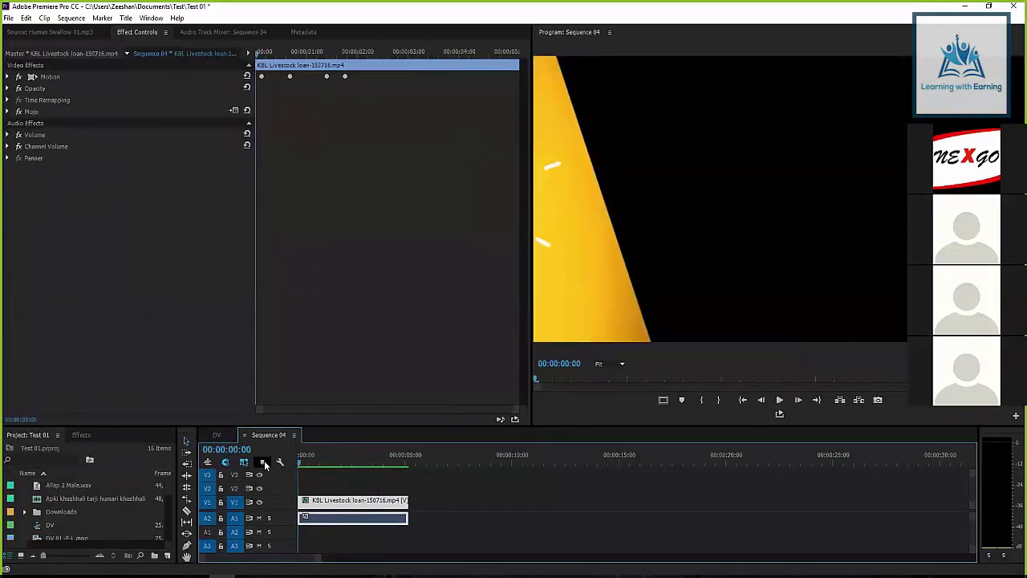
{"action": "key", "text": "space"}
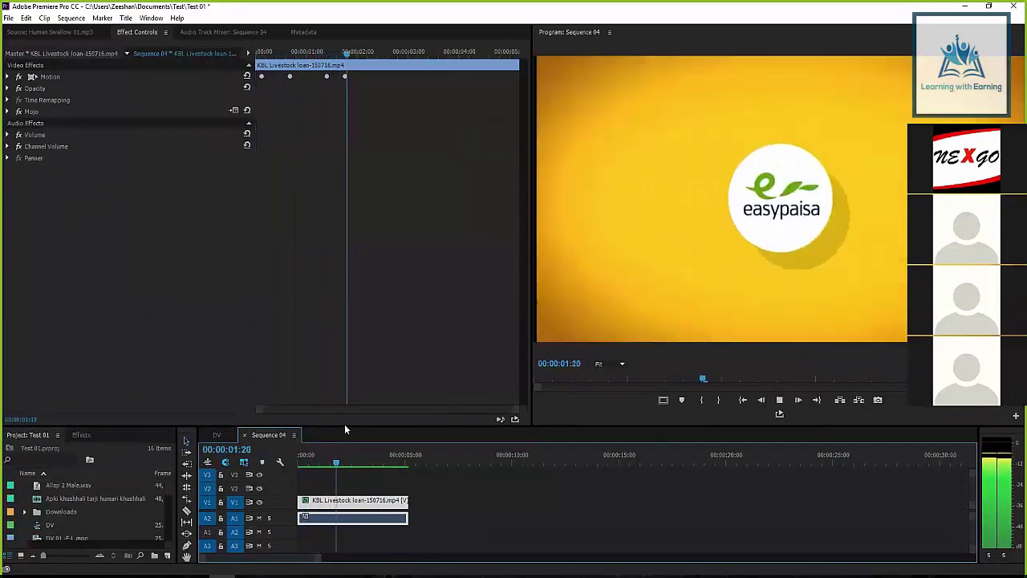
{"action": "key", "text": "space"}
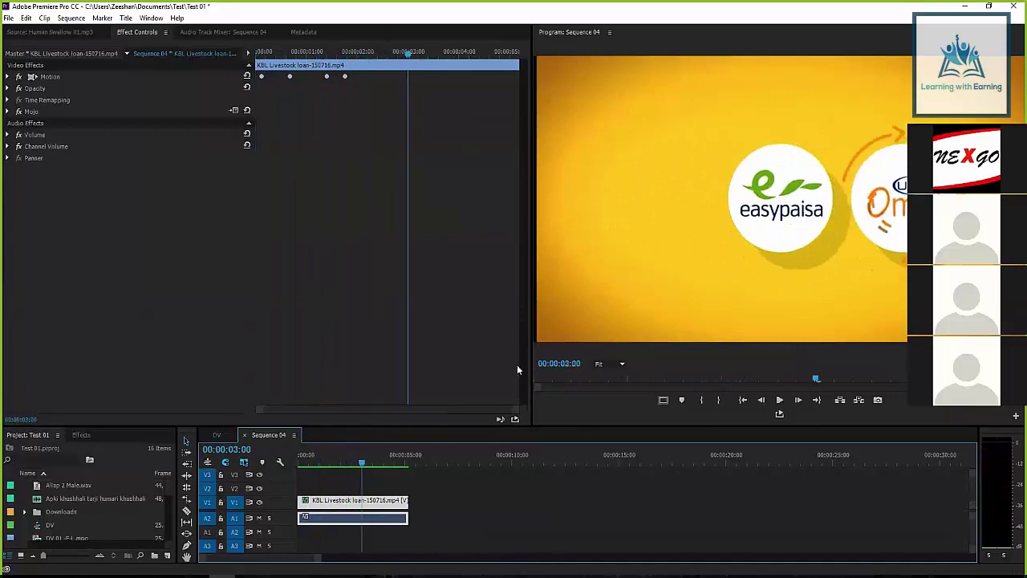
Play Sequence 04 on to 00:00:03:10 and view that frame in the enlarged Program monitor before restoring the layout
{"action": "key", "text": "space"}
{"action": "key", "text": "space"}
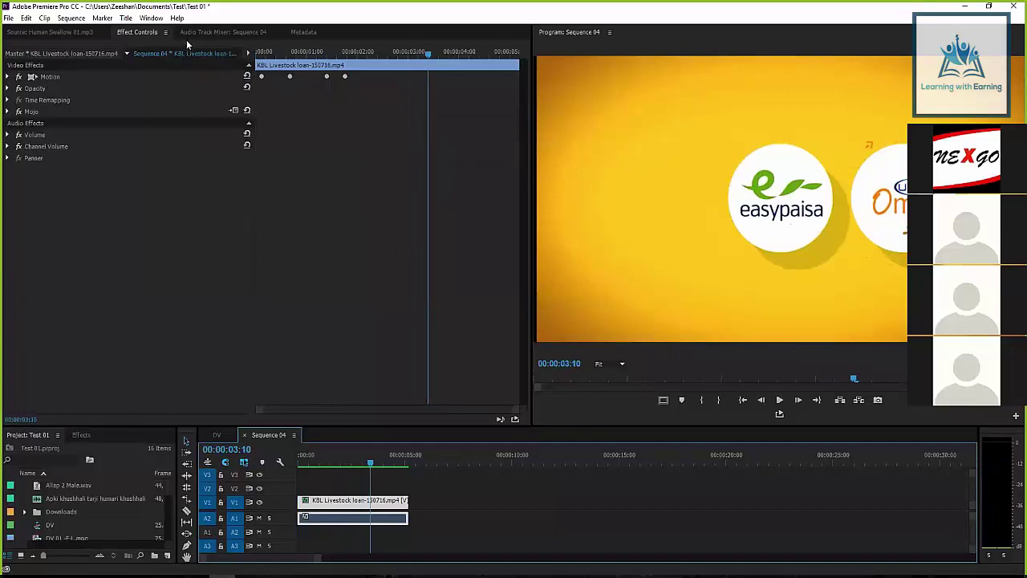
{"action": "key", "text": "grave"}
{"action": "key", "text": "grave"}
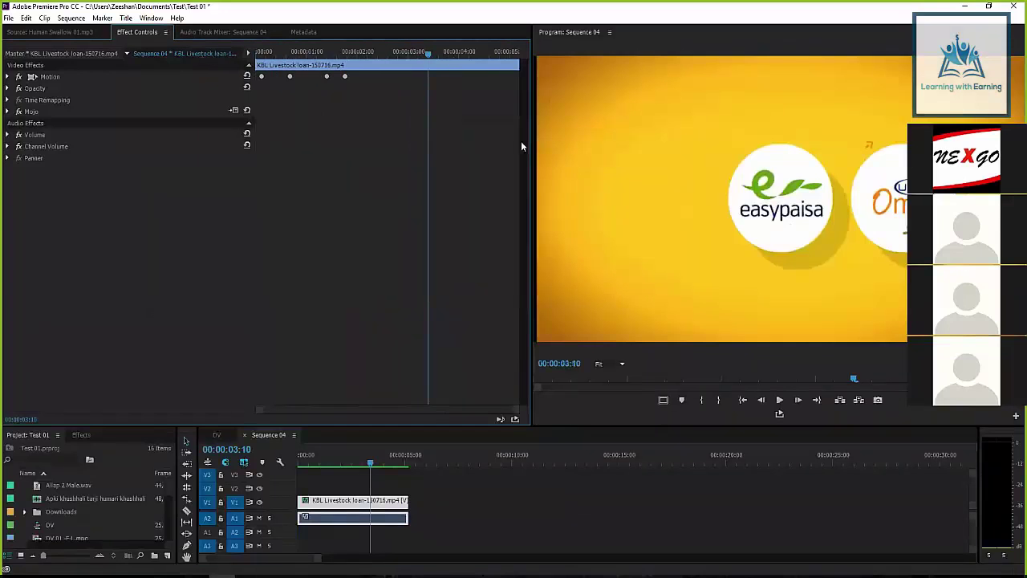
{"action": "key", "text": "grave"}
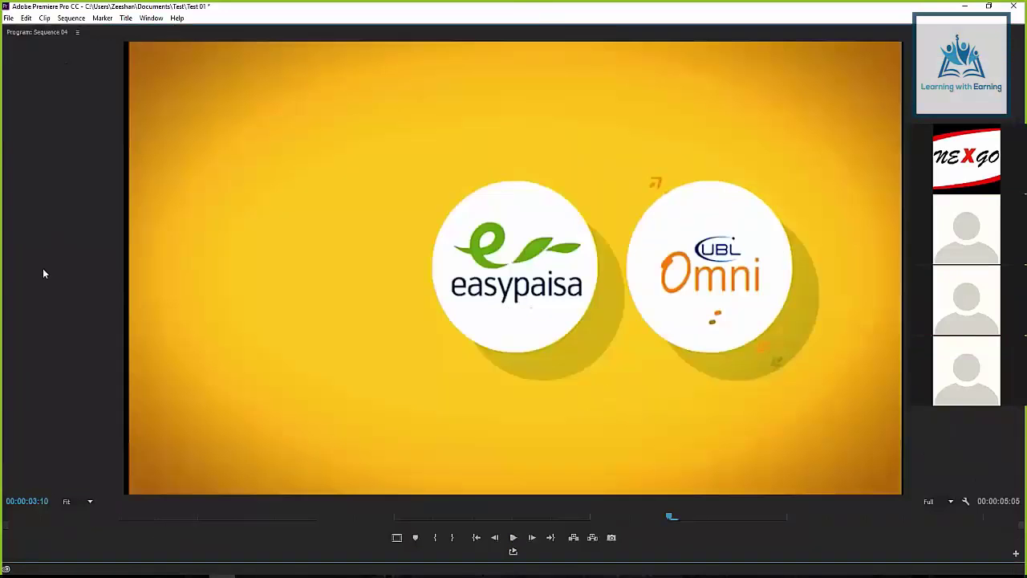
{"action": "key", "text": "grave"}
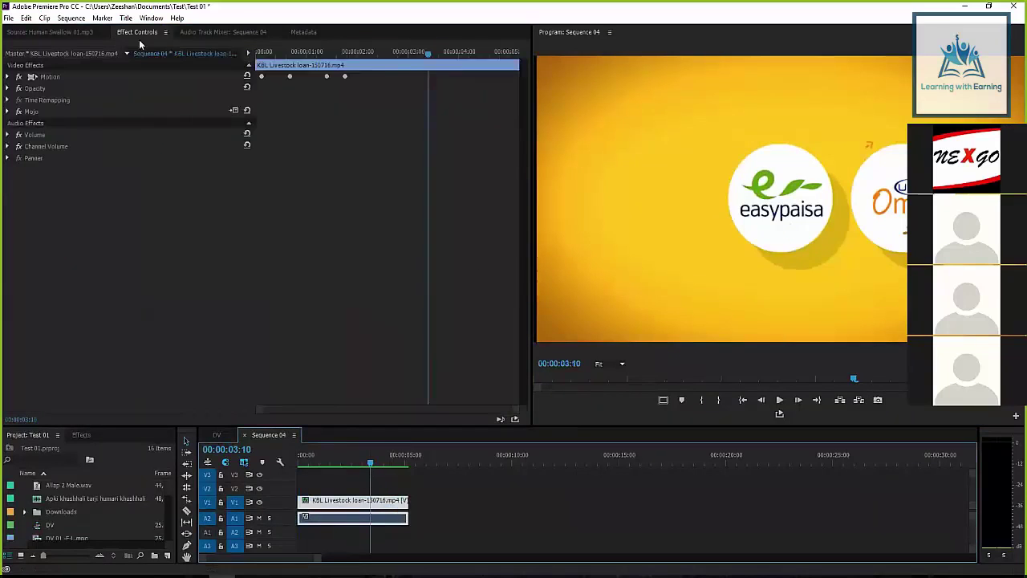
Check the video preview width and height in Sequence 04's settings and leave them without making changes
{"action": "left_click", "coordinate": [72, 18]}
{"action": "left_click", "coordinate": [73, 18]}
{"action": "left_click", "coordinate": [72, 17]}
{"action": "left_click", "coordinate": [101, 30]}
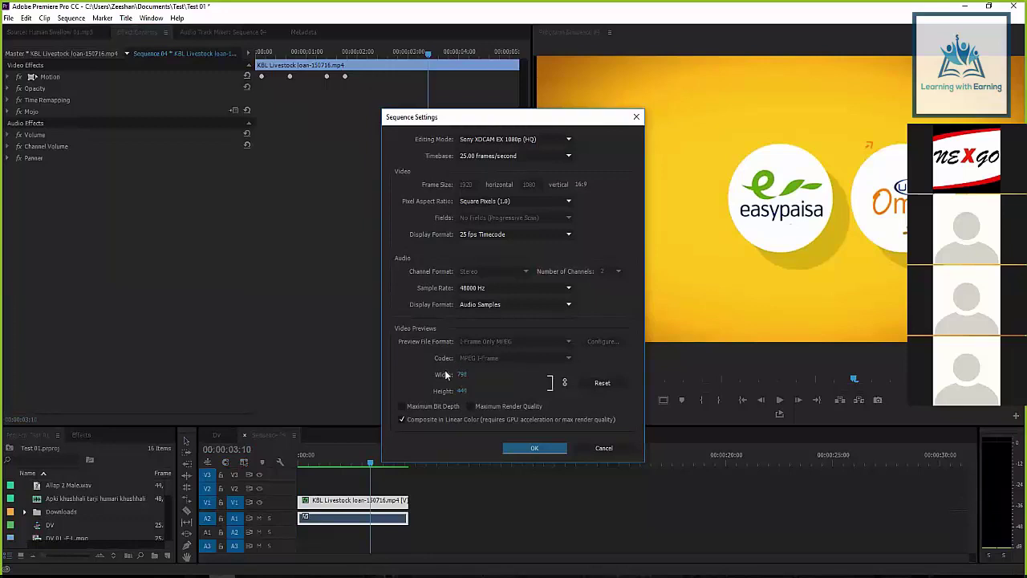
{"action": "left_click", "coordinate": [588, 444]}
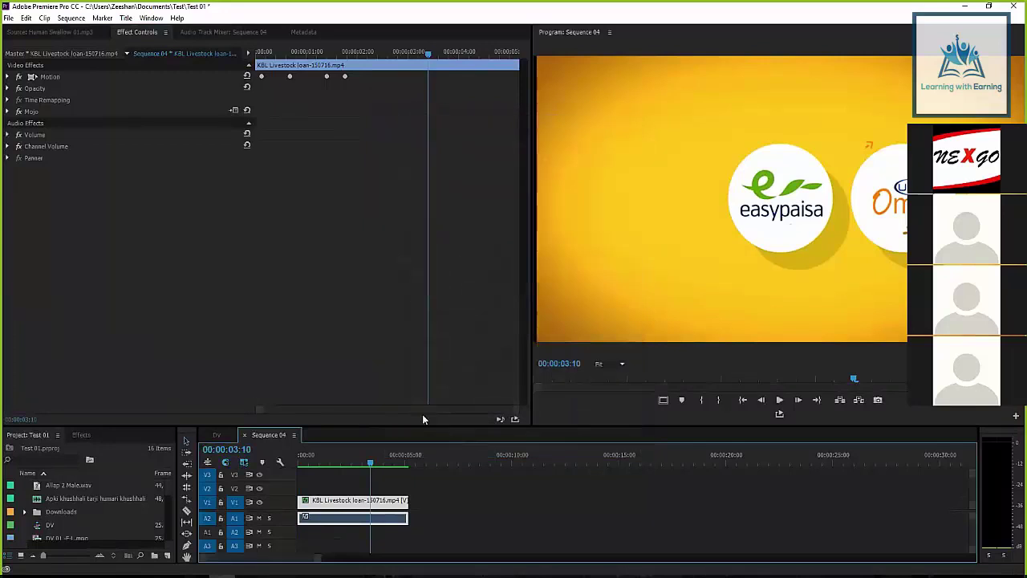
Deselect the clip and scrub through the rendered section of Sequence 04, ending at 00:00:04:02
{"action": "left_click", "coordinate": [386, 474]}
{"action": "left_click", "coordinate": [339, 457]}
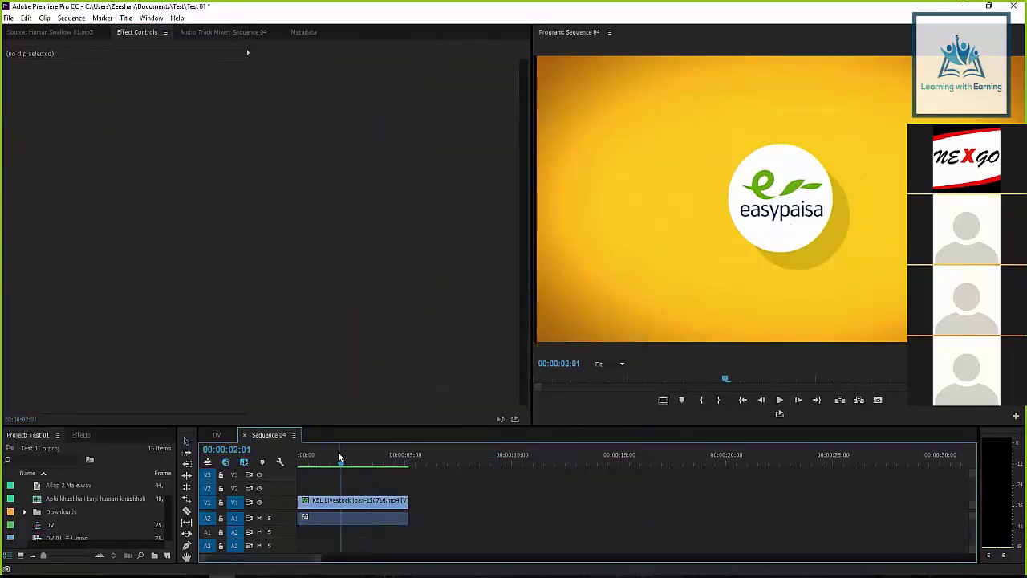
{"action": "mouse_move", "coordinate": [338, 457]}
{"action": "left_mouse_down"}
{"action": "mouse_move", "coordinate": [401, 462]}
{"action": "mouse_move", "coordinate": [328, 463]}
{"action": "mouse_move", "coordinate": [369, 473]}
{"action": "mouse_move", "coordinate": [345, 467]}
{"action": "left_mouse_up"}
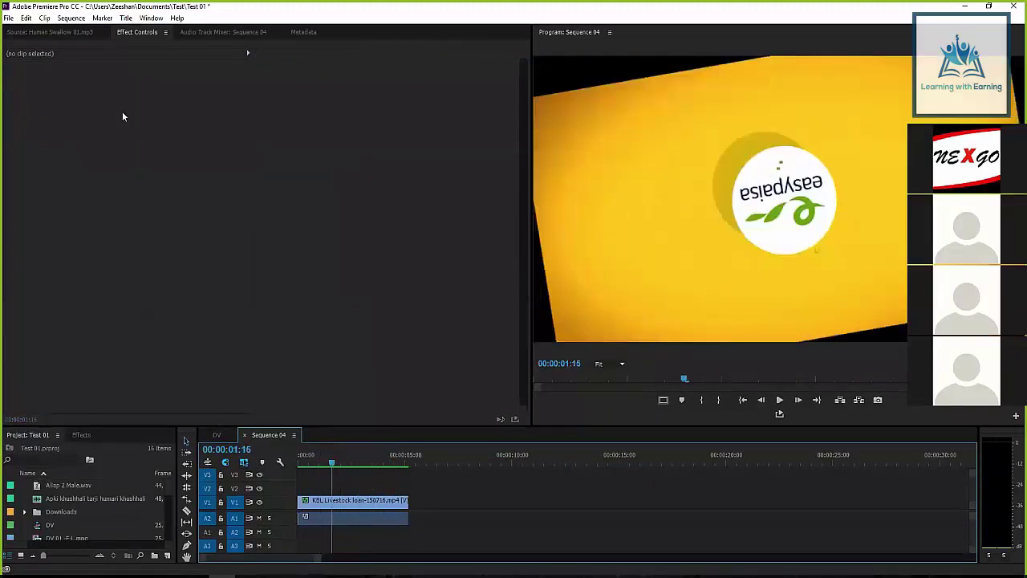
{"action": "left_click", "coordinate": [357, 455]}
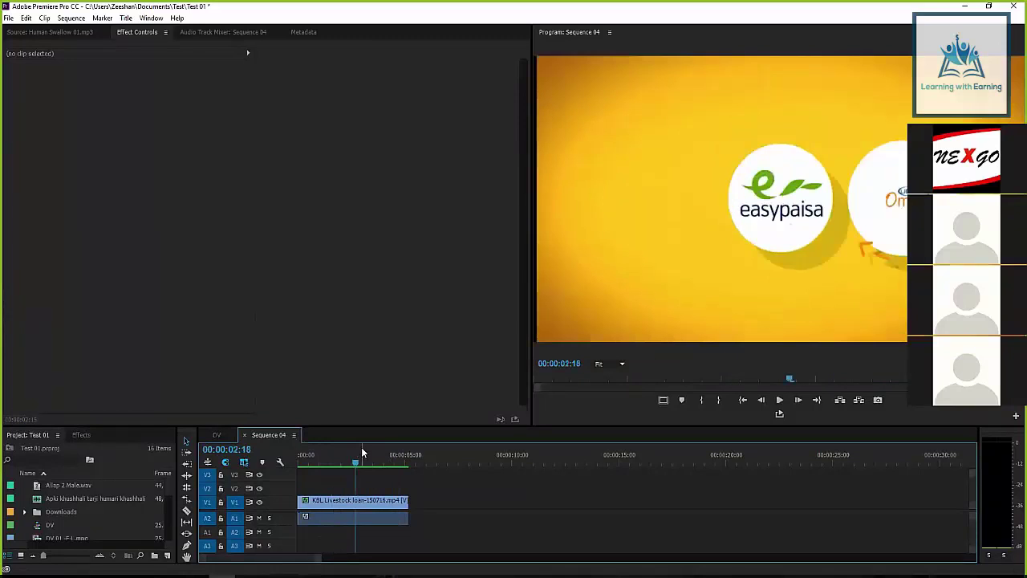
{"action": "left_click", "coordinate": [370, 463]}
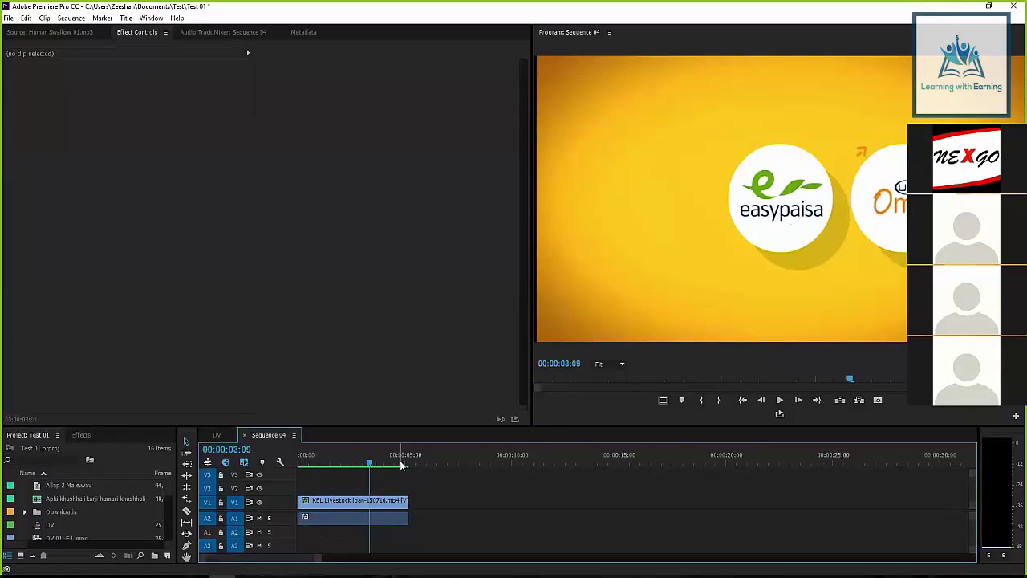
{"action": "left_click", "coordinate": [399, 462]}
{"action": "left_click", "coordinate": [369, 462]}
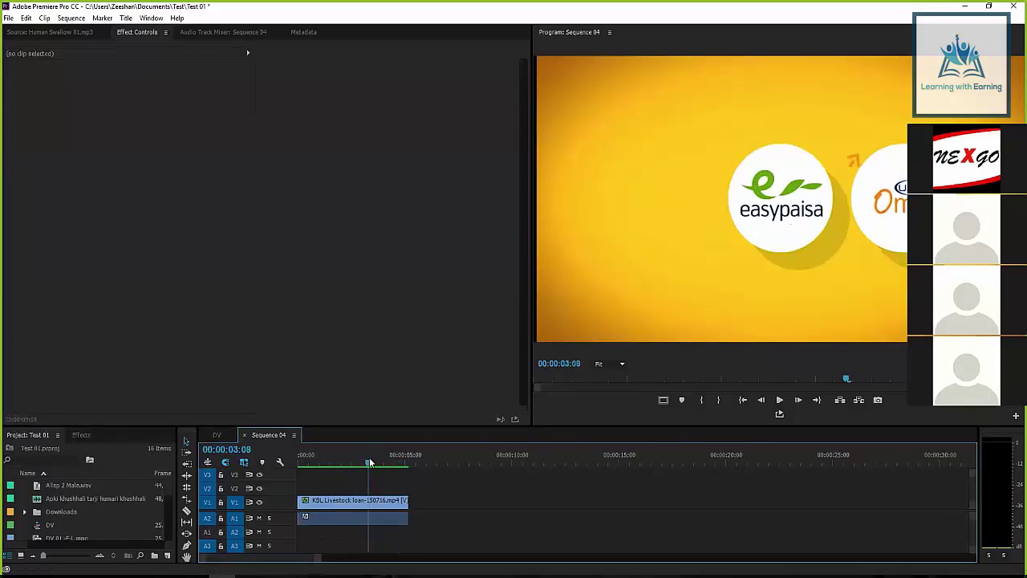
{"action": "left_click", "coordinate": [388, 463]}
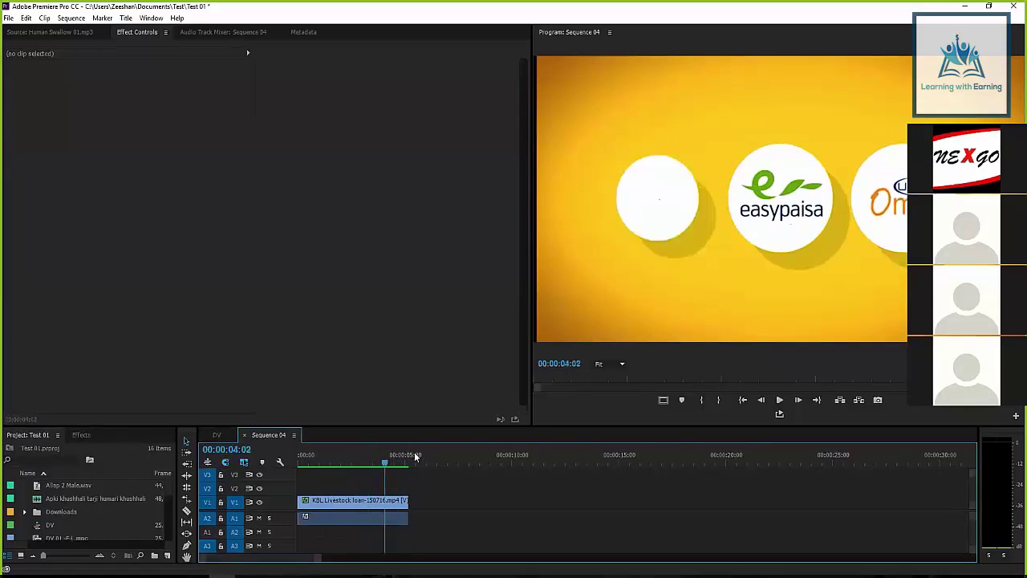
Play Sequence 04 from its start, step frame by frame to 00:00:01:16, and play on to the clip's end
{"action": "key", "text": "Home"}
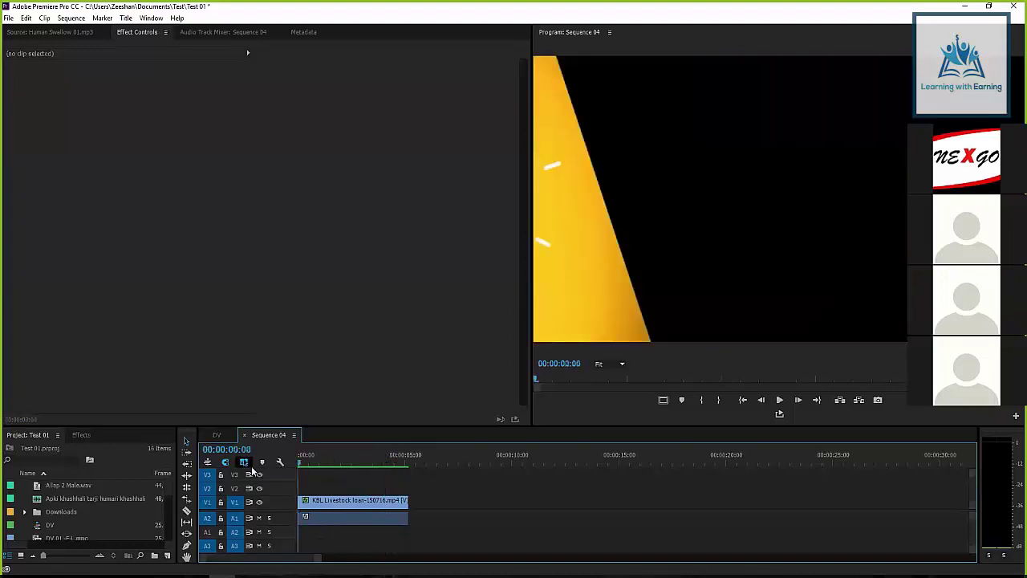
{"action": "key", "text": "space"}
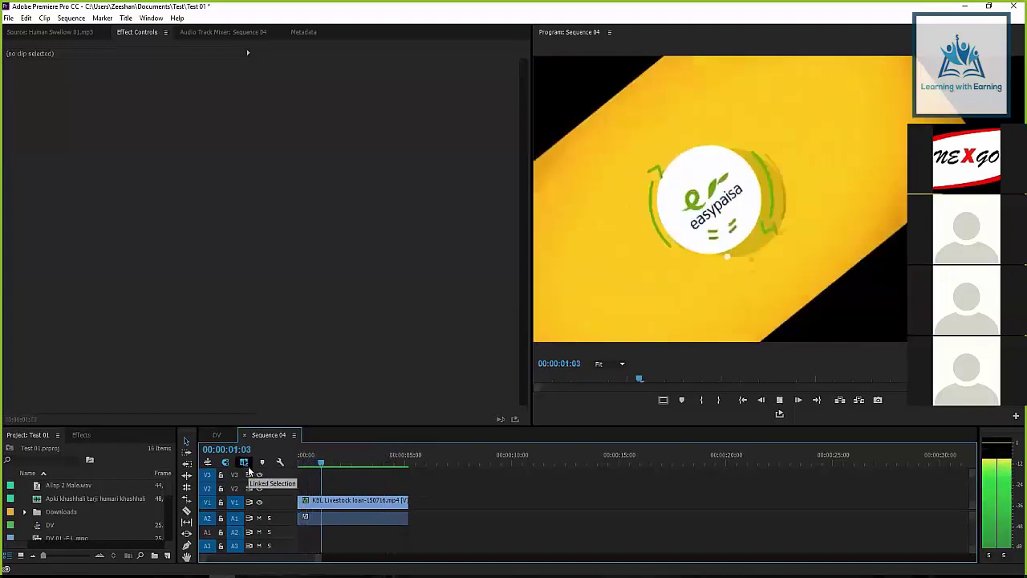
{"action": "key", "text": "space"}
{"action": "key", "text": "Right"}
{"action": "key", "text": "Right"}
{"action": "key", "text": "Right"}
{"action": "key", "text": "Right"}
{"action": "key", "text": "Right"}
{"action": "key", "text": "Right"}
{"action": "key", "text": "Right"}
{"action": "key", "text": "Right"}
{"action": "key", "text": "Right"}
{"action": "key", "text": "Right"}
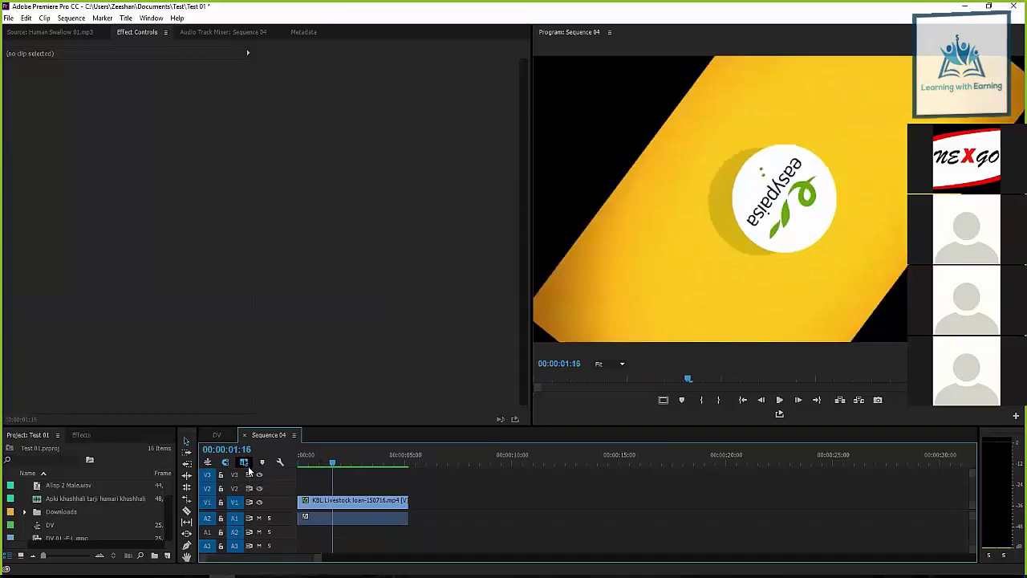
{"action": "key", "text": "space"}
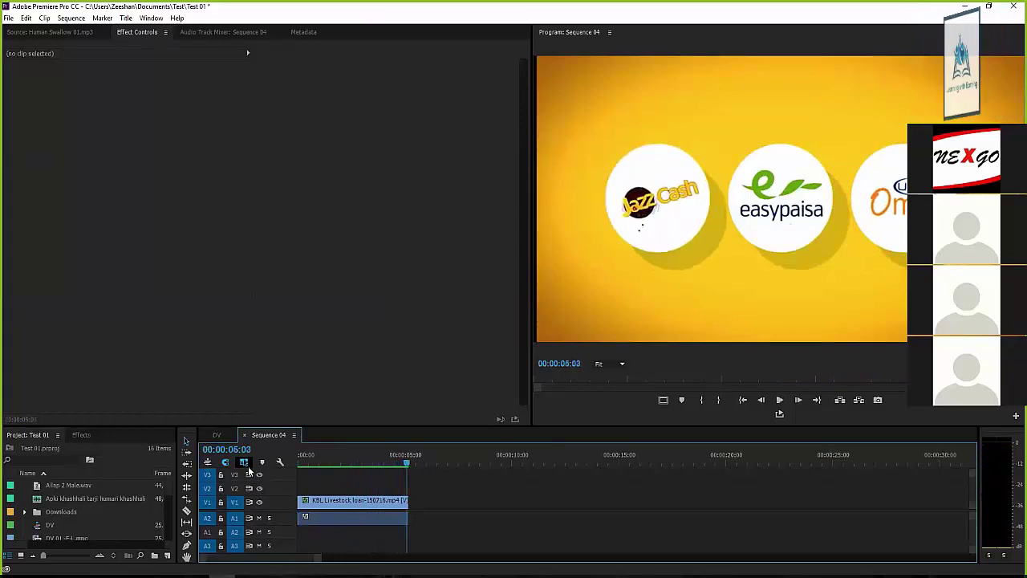
Zoom out the timeline and inspect the rendered frame at 00:00:02:17 in the enlarged Program monitor
{"action": "key", "text": "minus"}
{"action": "key", "text": "minus"}
{"action": "left_click", "coordinate": [311, 459]}
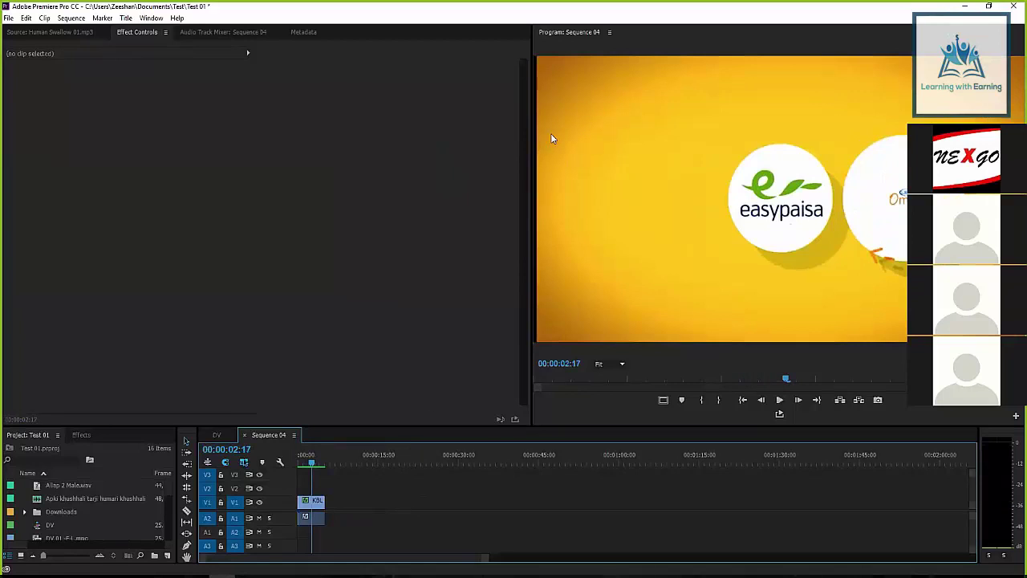
{"action": "key", "text": "grave"}
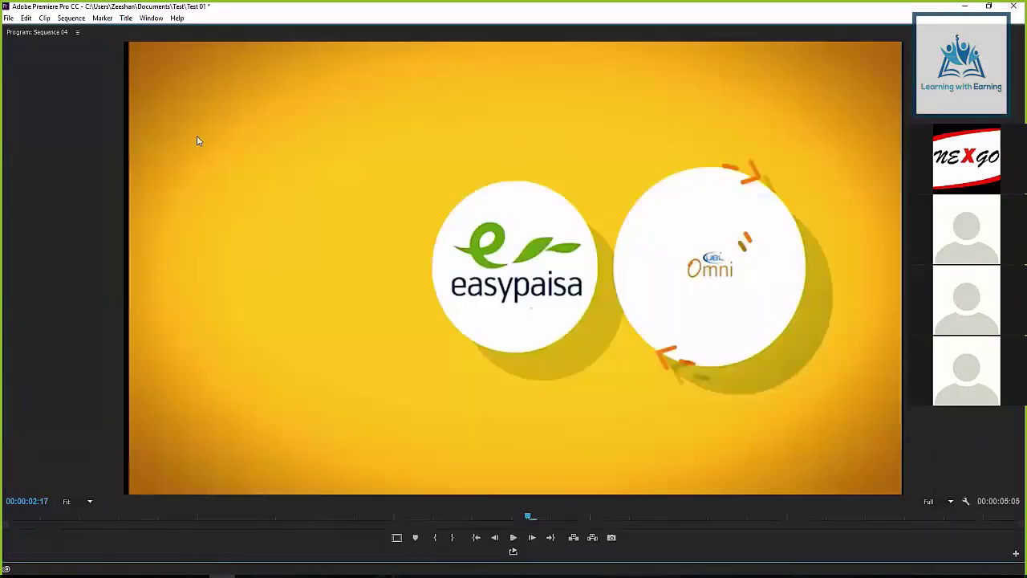
{"action": "key", "text": "grave"}
{"action": "left_click", "coordinate": [311, 463]}
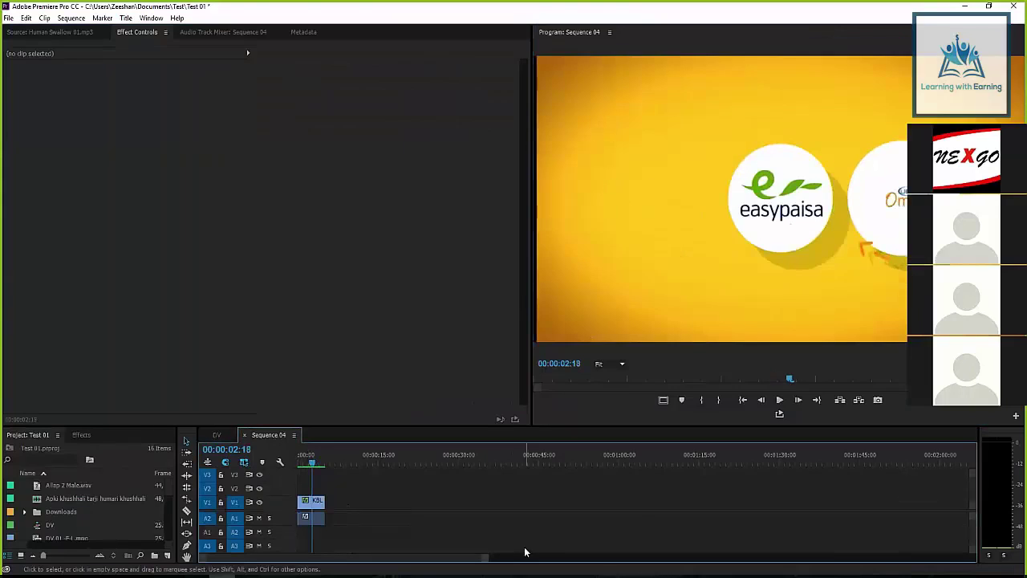
Place the playhead at 00:00:03:15 and remove the Mojo effect from the KBL Livestock loan clip in Sequence 04
{"action": "left_click", "coordinate": [311, 517]}
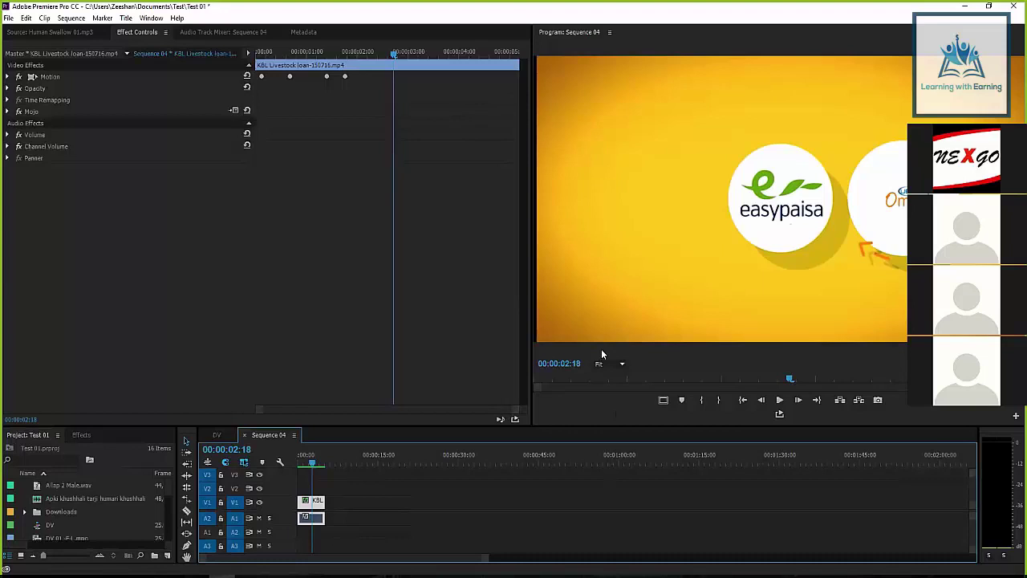
{"action": "left_click", "coordinate": [356, 476]}
{"action": "left_click", "coordinate": [317, 458]}
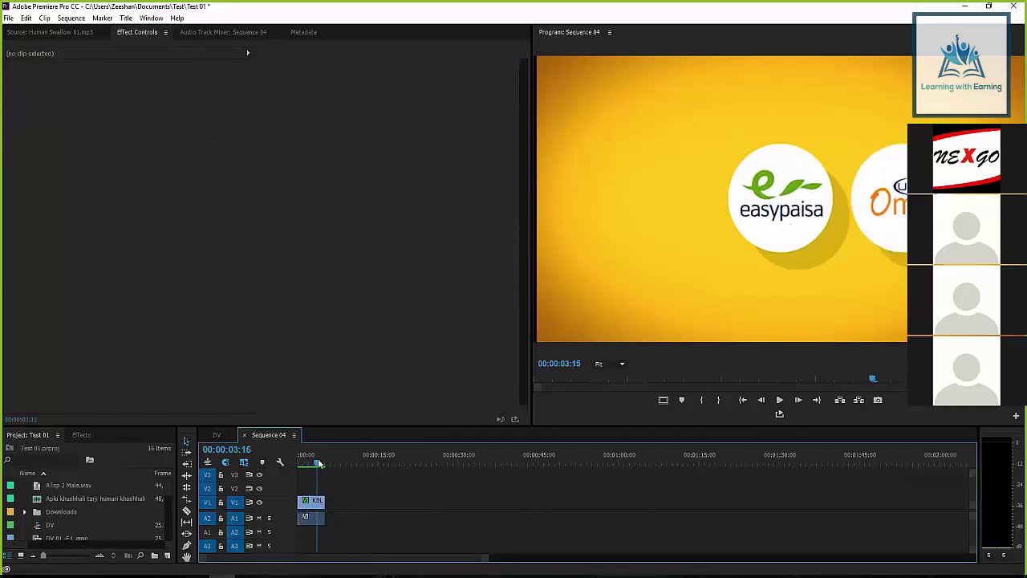
{"action": "left_click", "coordinate": [317, 501]}
{"action": "left_click", "coordinate": [37, 116]}
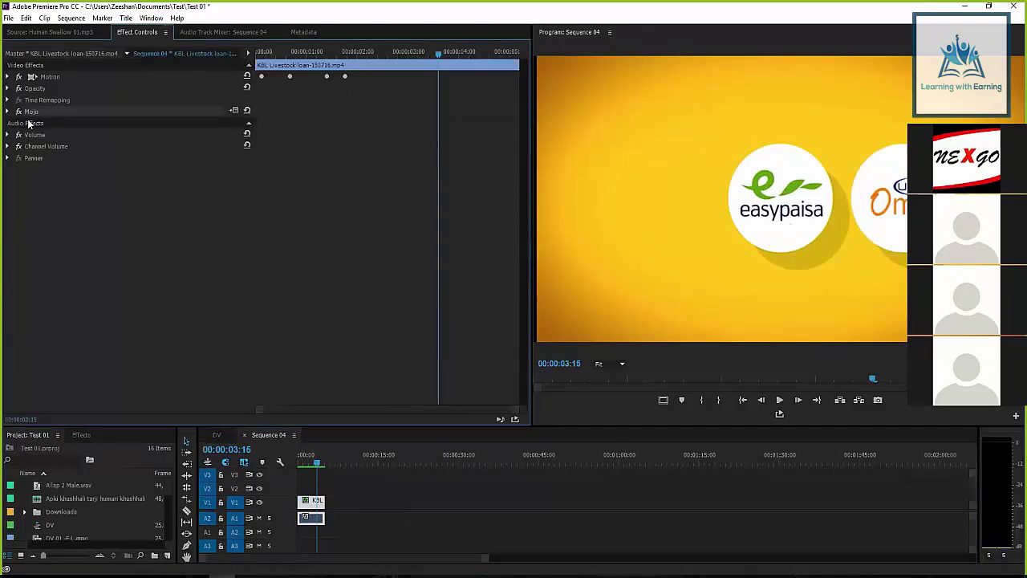
{"action": "key", "text": "Delete"}
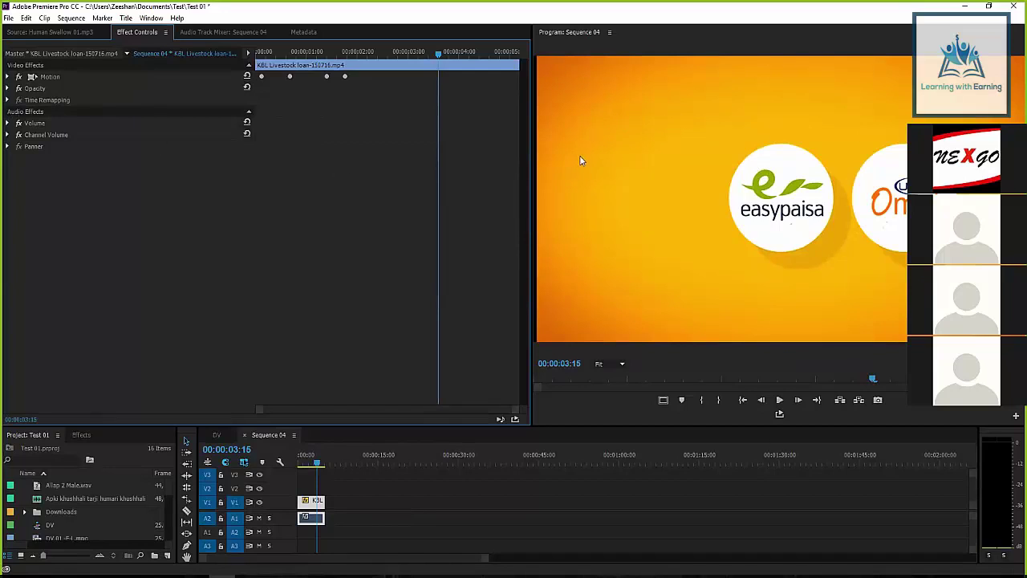
View the clip without Mojo in the enlarged Program monitor, then deselect it and scrub back to 00:00:01:23
{"action": "key", "text": "grave"}
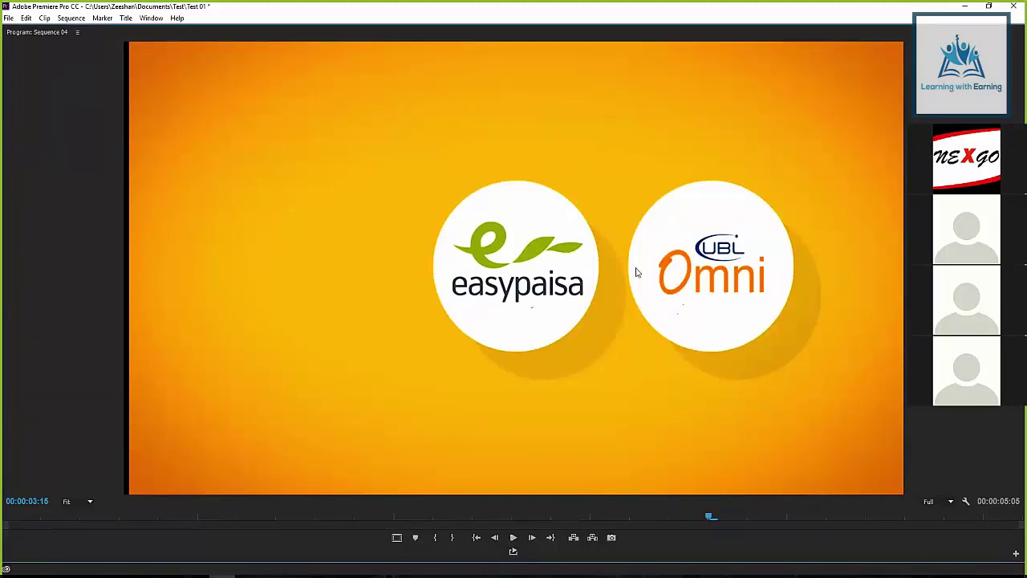
{"action": "key", "text": "grave"}
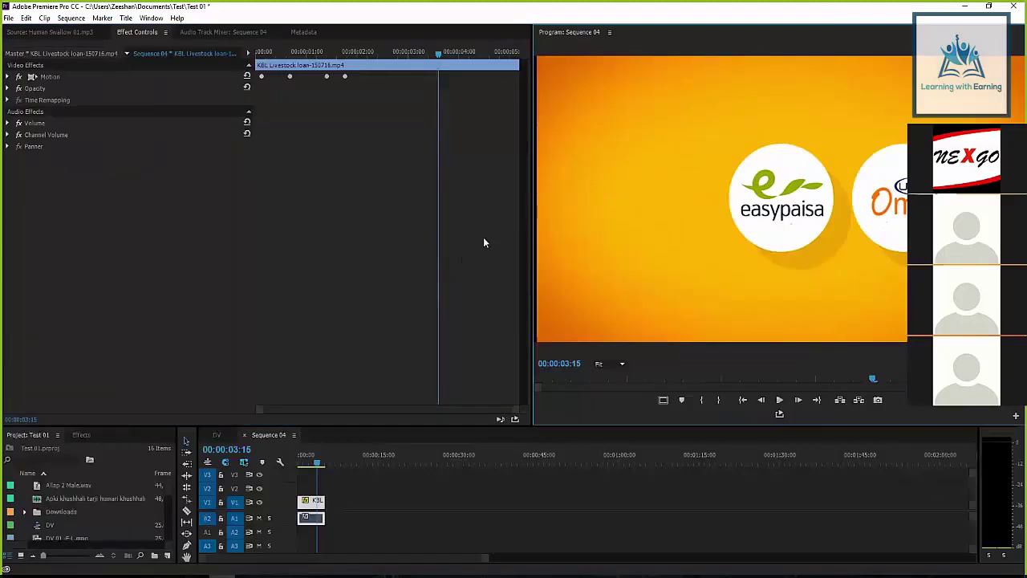
{"action": "left_click", "coordinate": [320, 477]}
{"action": "left_click", "coordinate": [317, 461]}
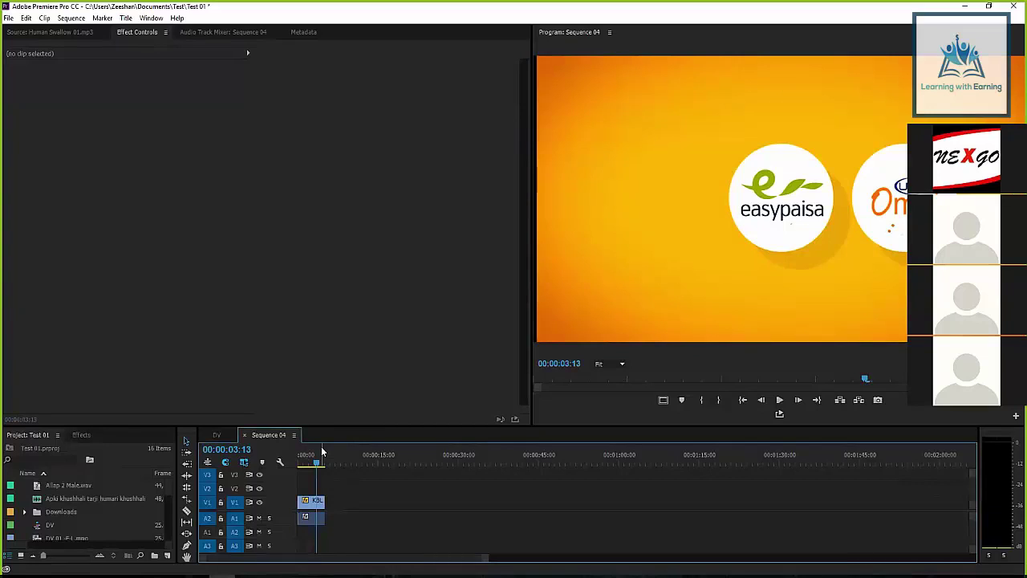
{"action": "left_click", "coordinate": [308, 458]}
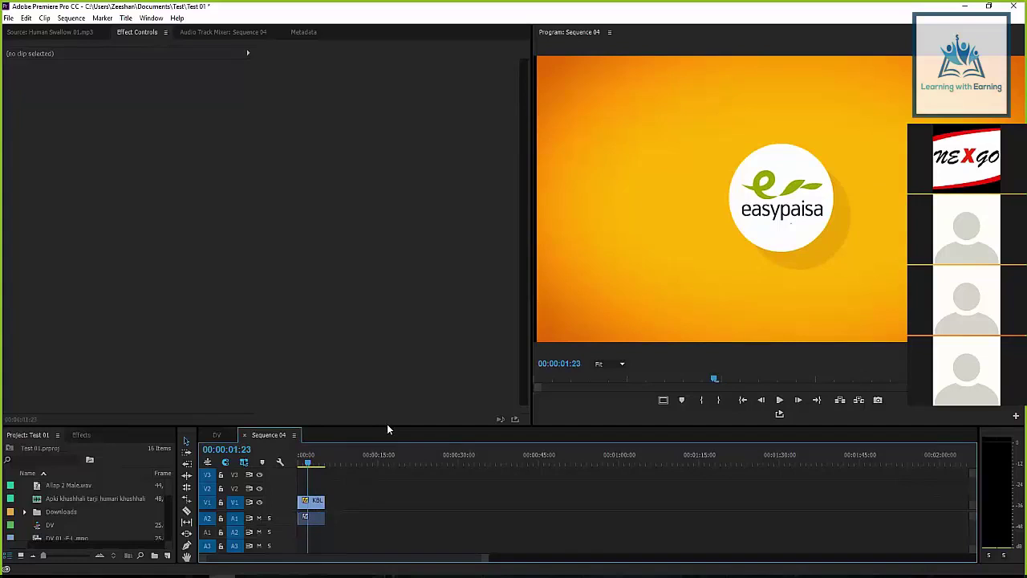
Make the timeline area taller, switch to the DV sequence, and scrub its Mojo clip to 00:01:51:01
{"action": "left_click_drag", "start_coordinate": [386, 425], "coordinate": [406, 315]}
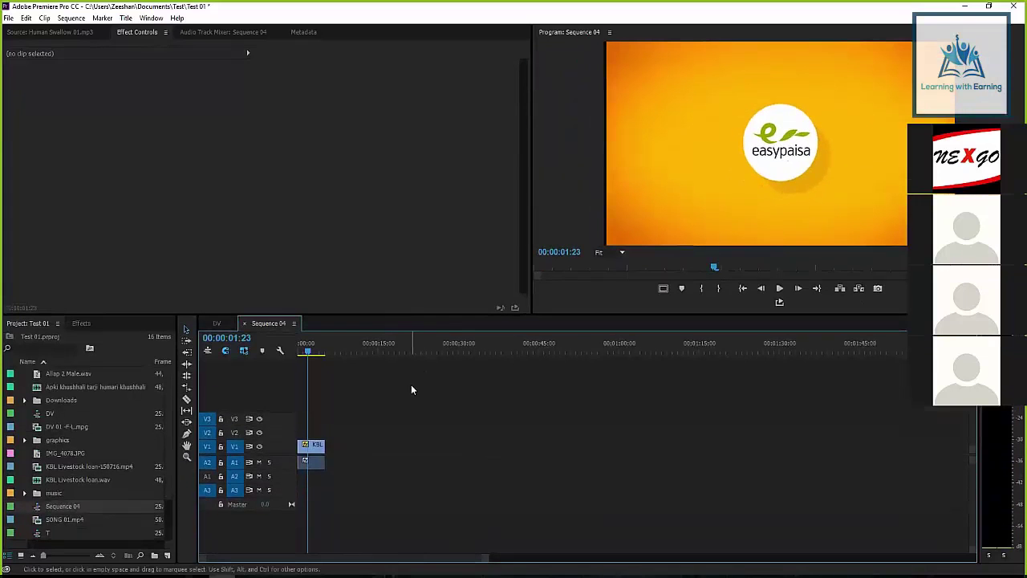
{"action": "left_click", "coordinate": [217, 322]}
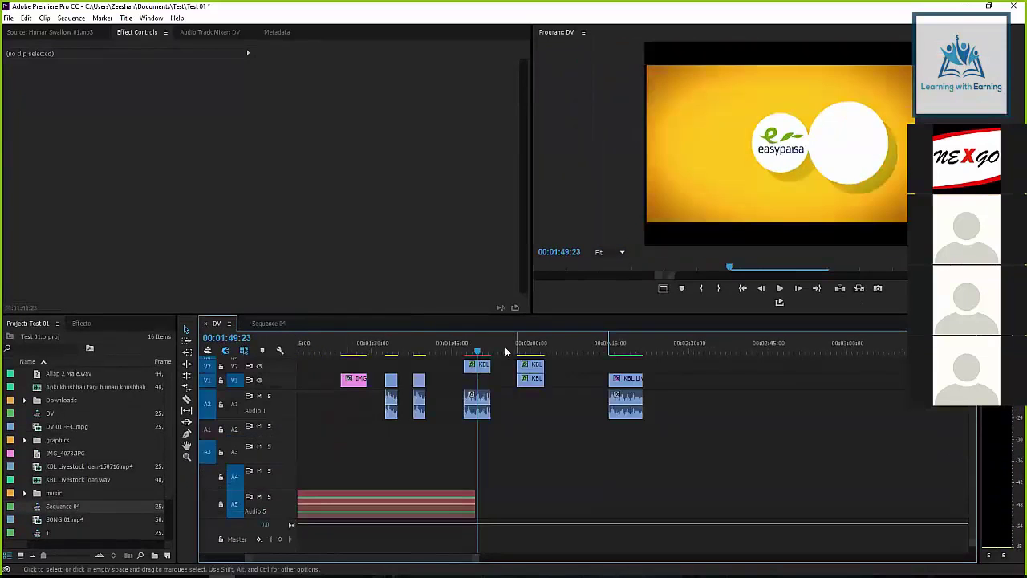
{"action": "mouse_move", "coordinate": [490, 348]}
{"action": "left_mouse_down"}
{"action": "mouse_move", "coordinate": [467, 348]}
{"action": "mouse_move", "coordinate": [478, 347]}
{"action": "left_mouse_up"}
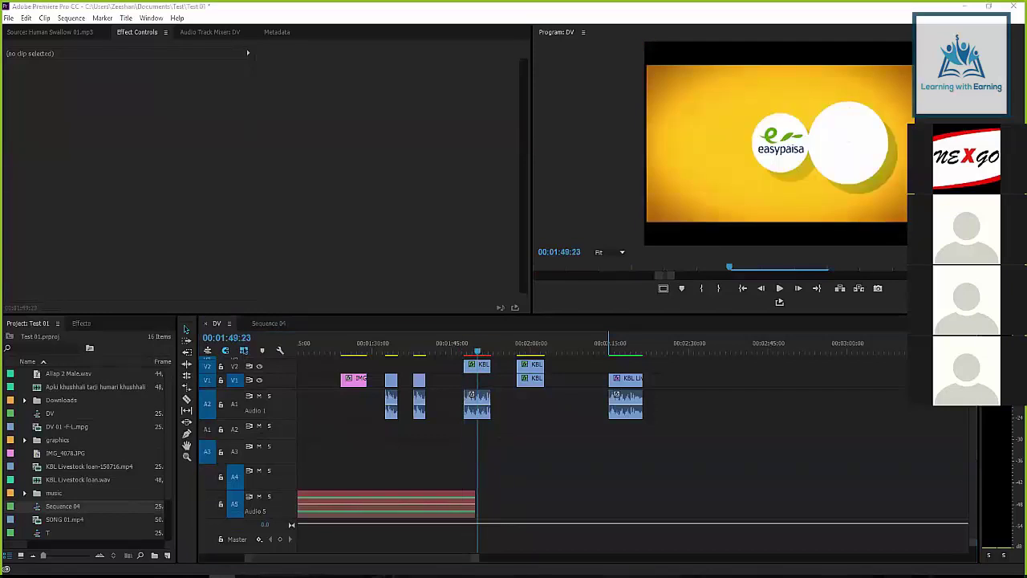
{"action": "left_click", "coordinate": [478, 352]}
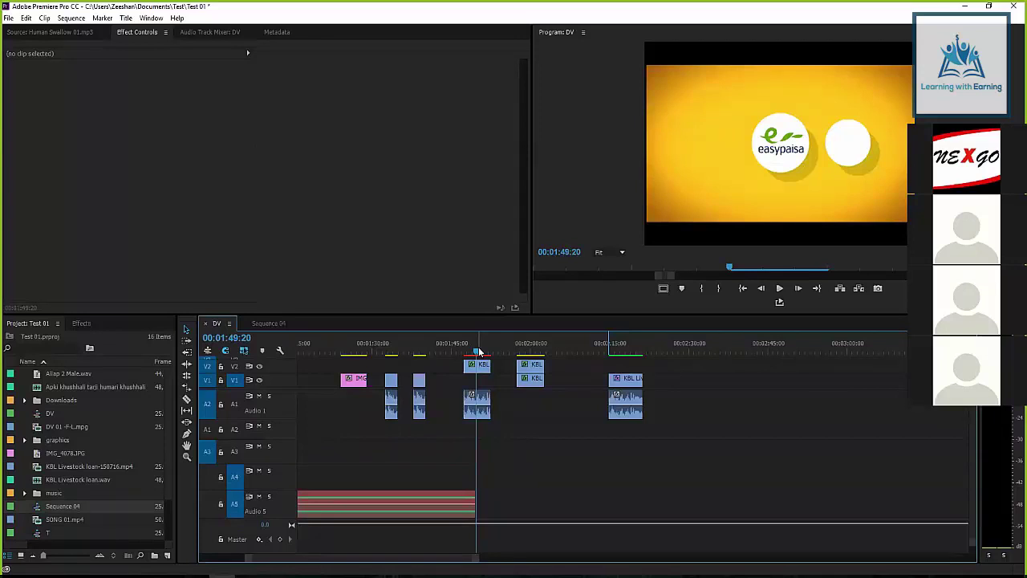
{"action": "left_click_drag", "start_coordinate": [478, 351], "coordinate": [484, 350]}
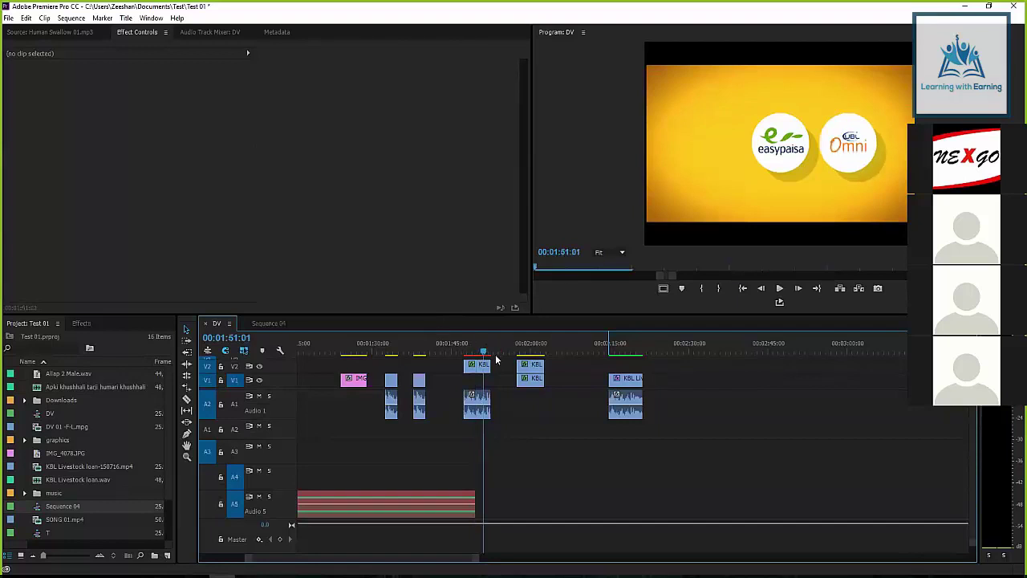